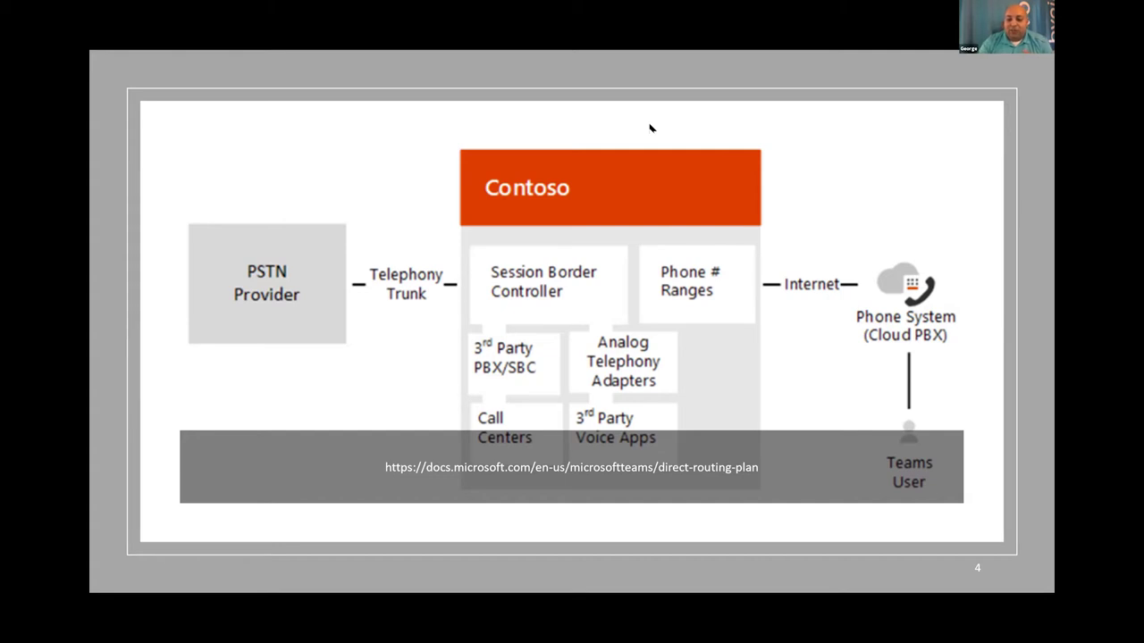
pyautogui.press('Right')
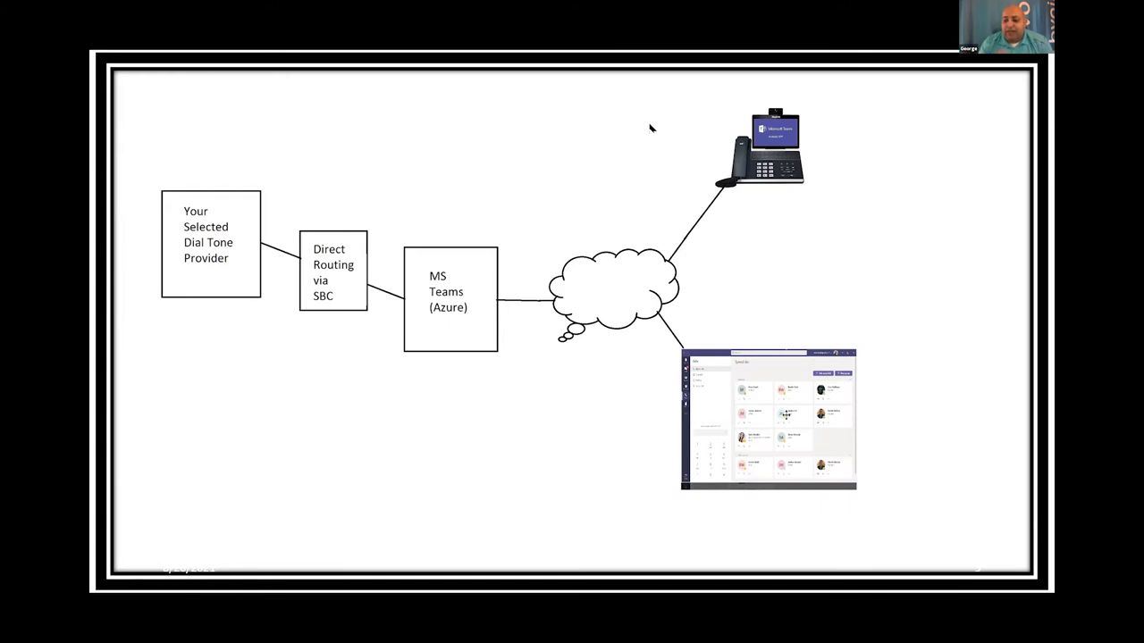
pyautogui.press('Right')
pyautogui.press('Left')
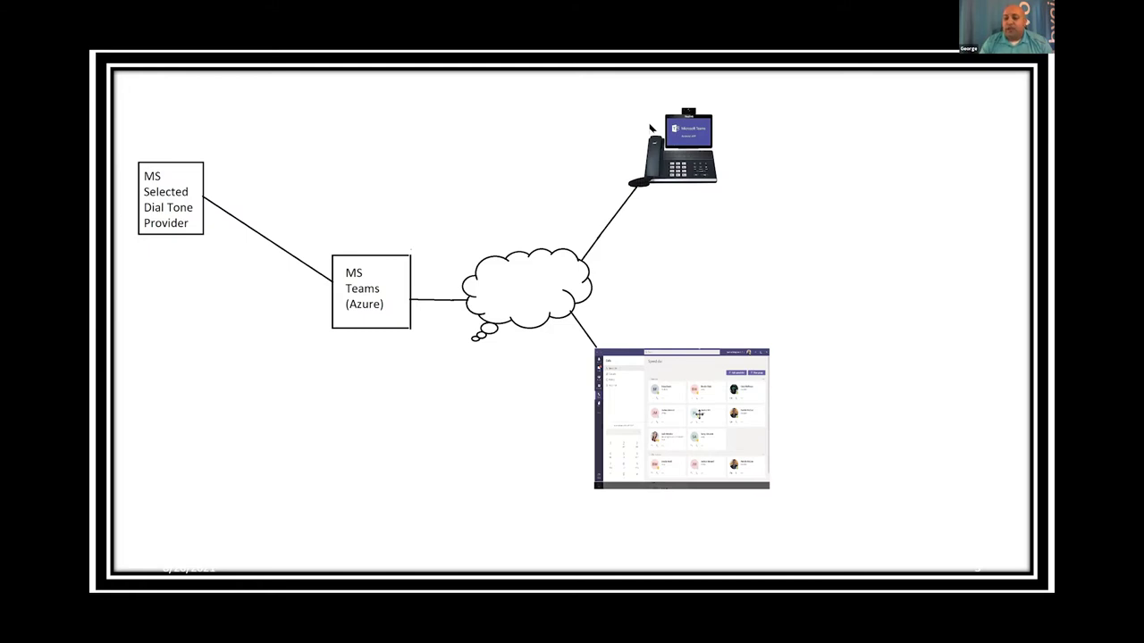
pyautogui.press('Right')
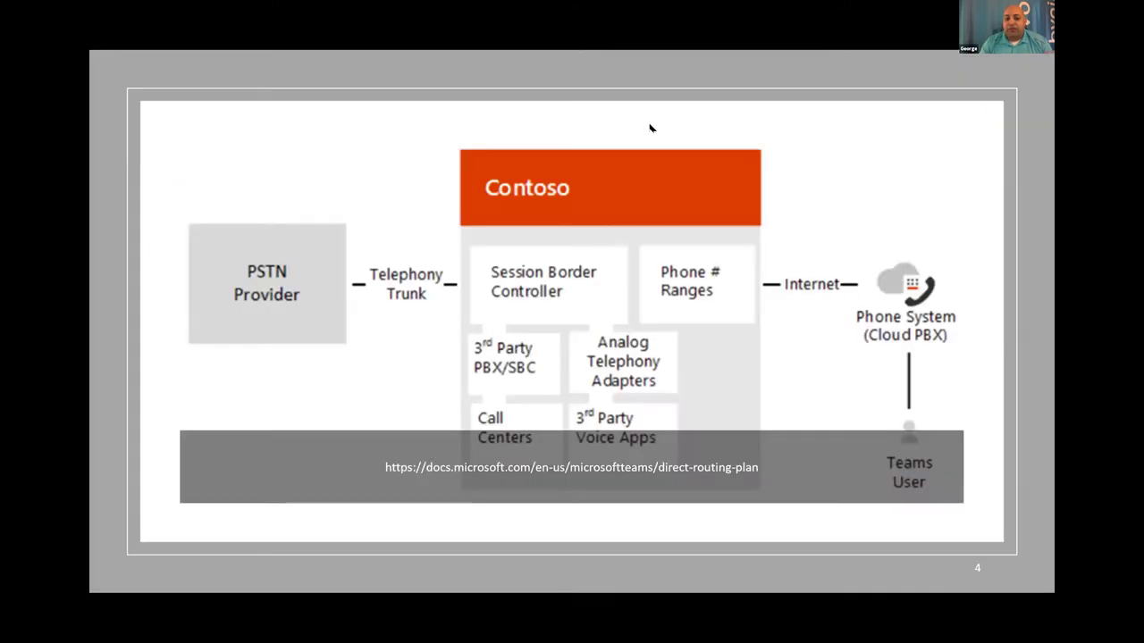
pyautogui.press('Right')
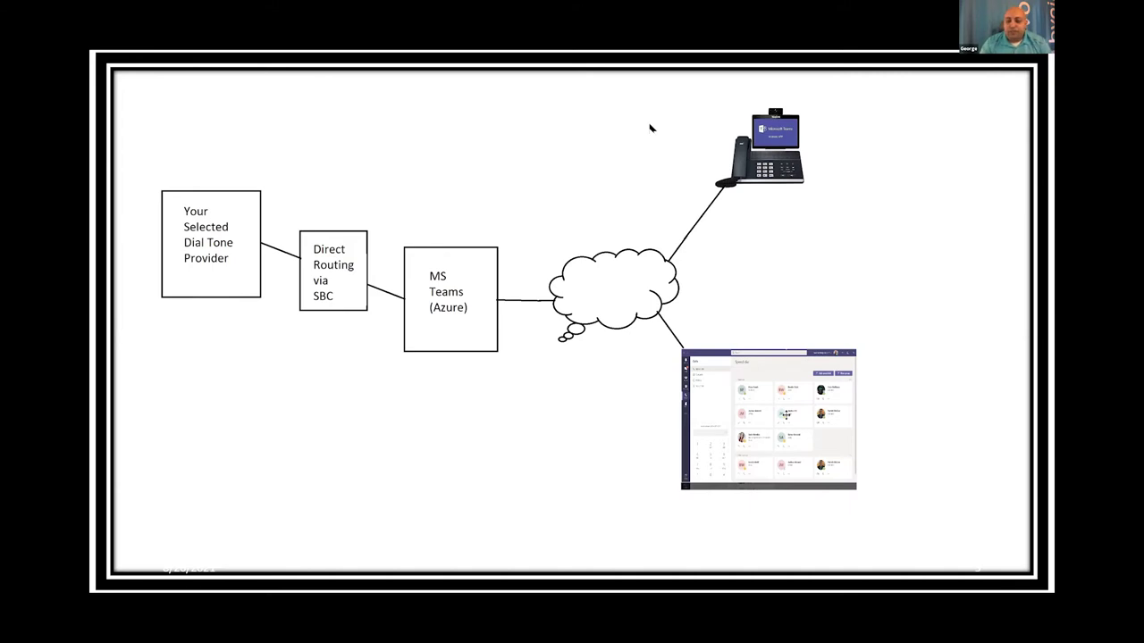
pyautogui.press('Right')
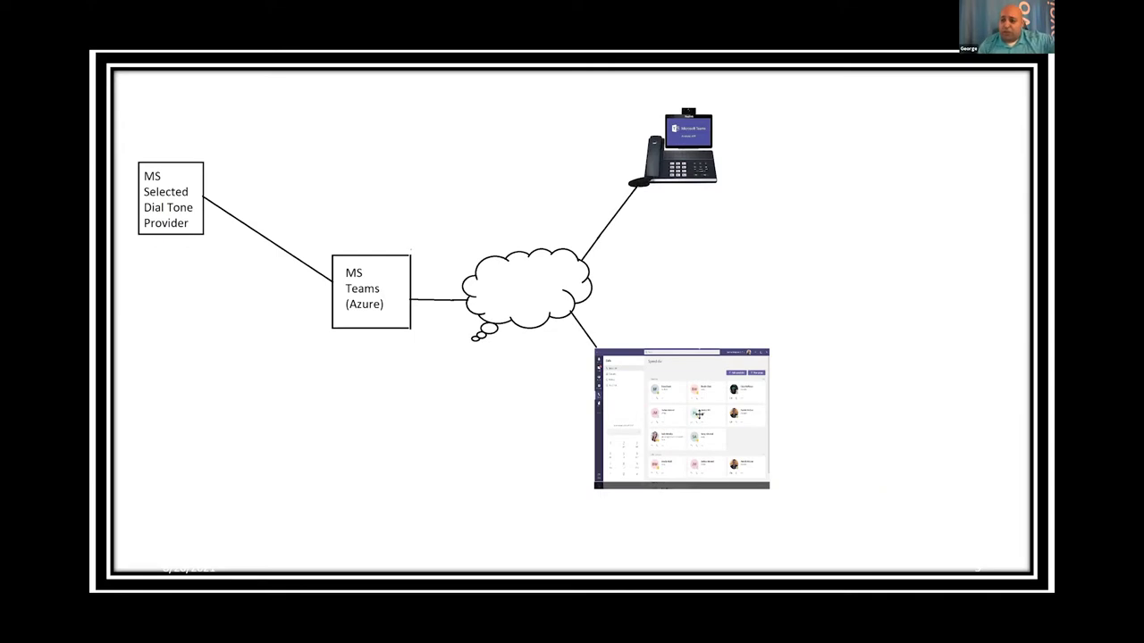
pyautogui.press('Right')
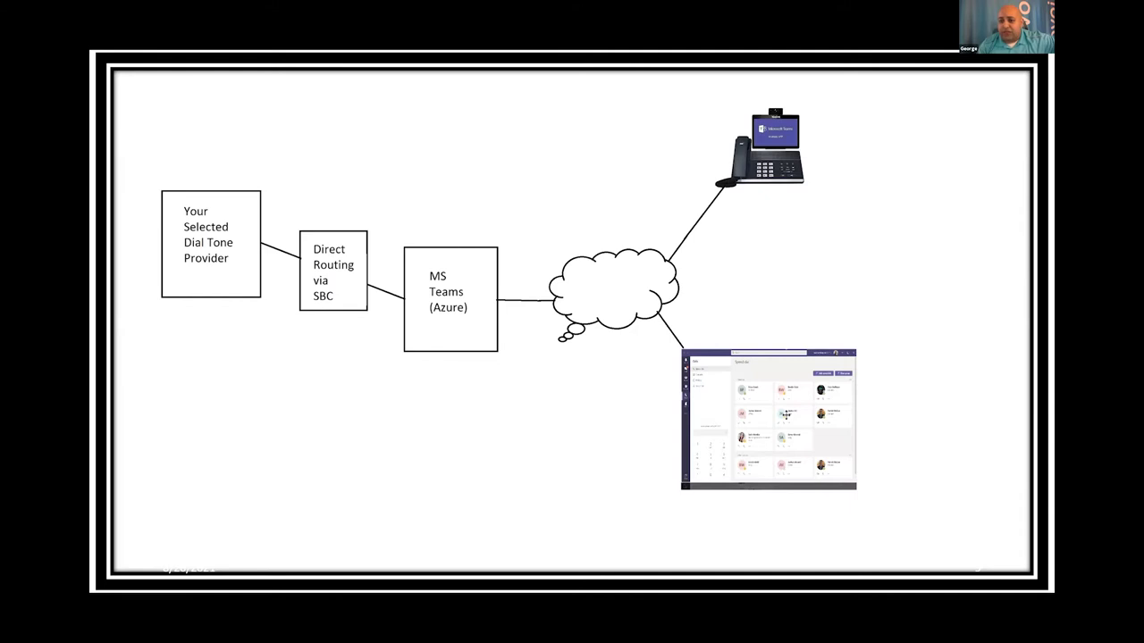
pyautogui.press('Right')
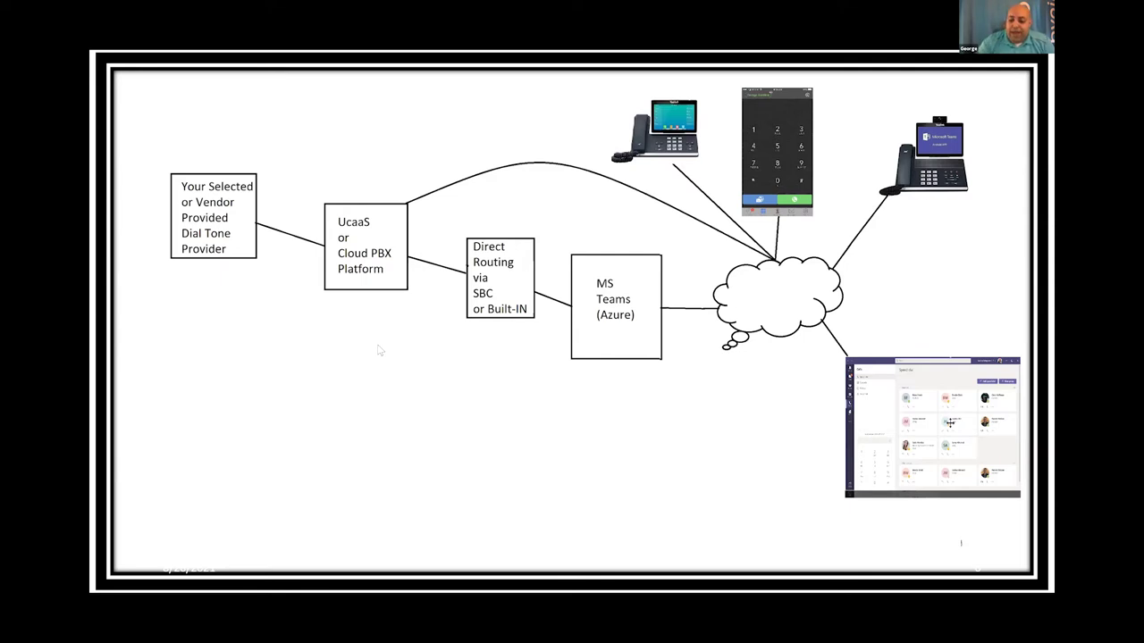
pyautogui.press('Right')
pyautogui.press('Right')
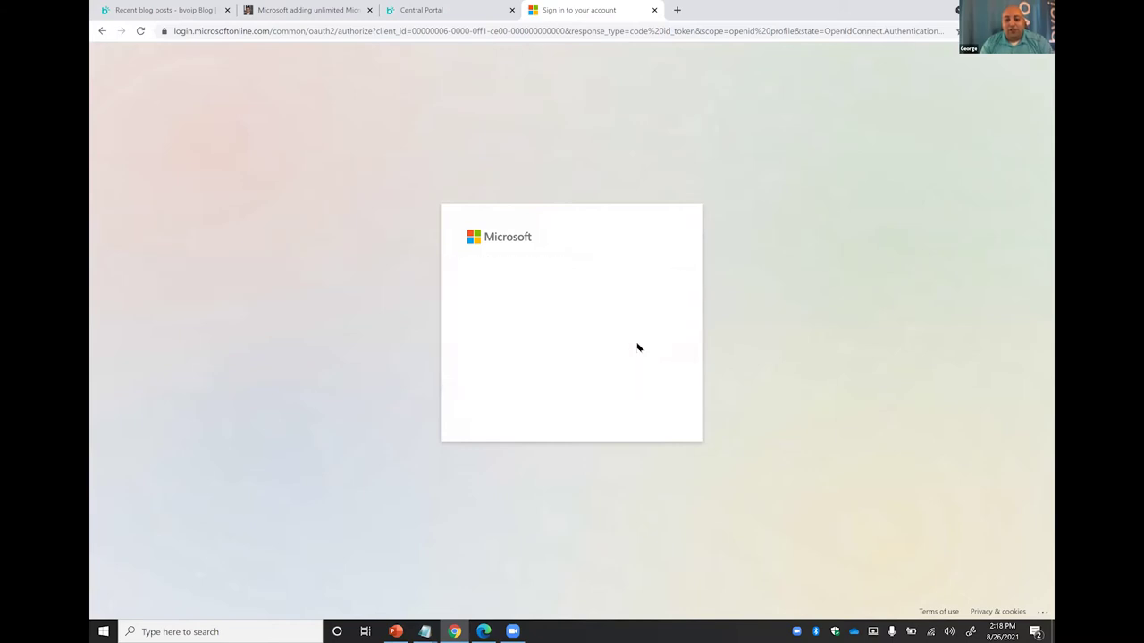
# Step: Sign in to the Microsoft account by entering the account password, retrying it as needed, and complete the sign-in
pyautogui.write('••••••••••')
pyautogui.press('Return')
pyautogui.write('••••••••••')
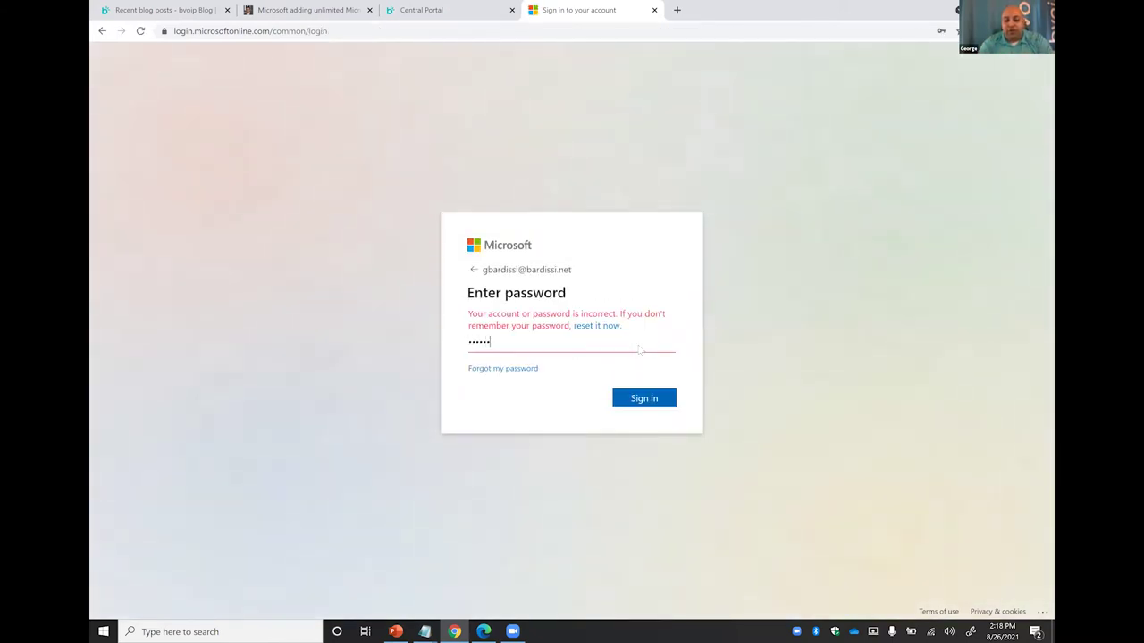
pyautogui.press('Return')
pyautogui.write('••••••••')
pyautogui.press('Return')
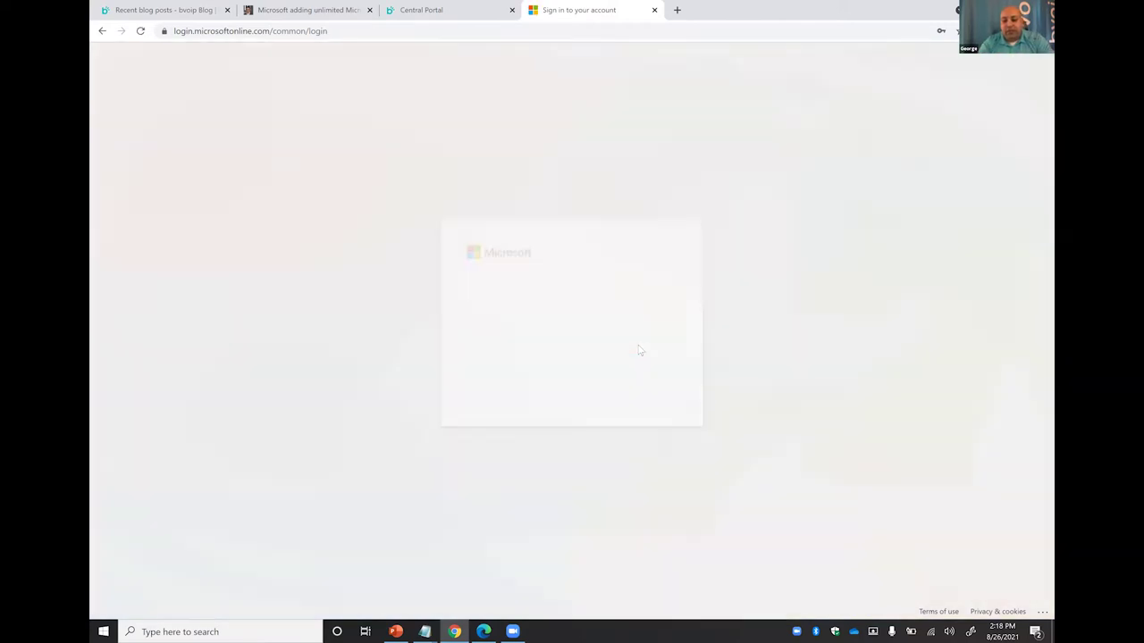
pyautogui.press('Return')
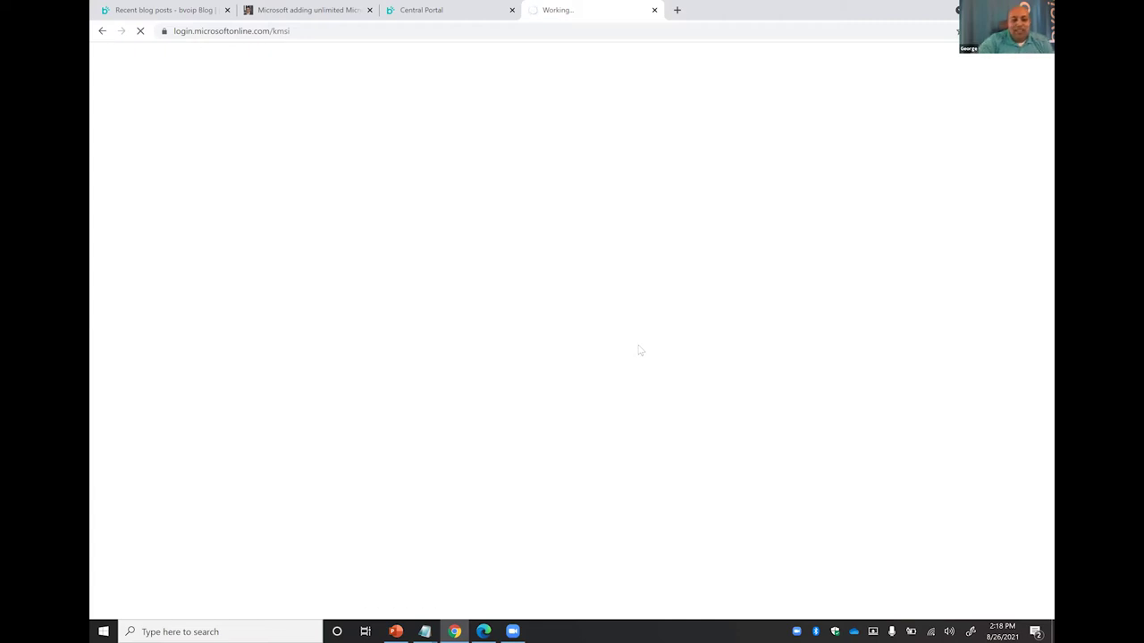
# Step: Switch to Notepad, move the Activate-New-Users script window aside and bring the Create-MS-Teams-SBC (1) script to the front
pyautogui.moveTo(424, 631)
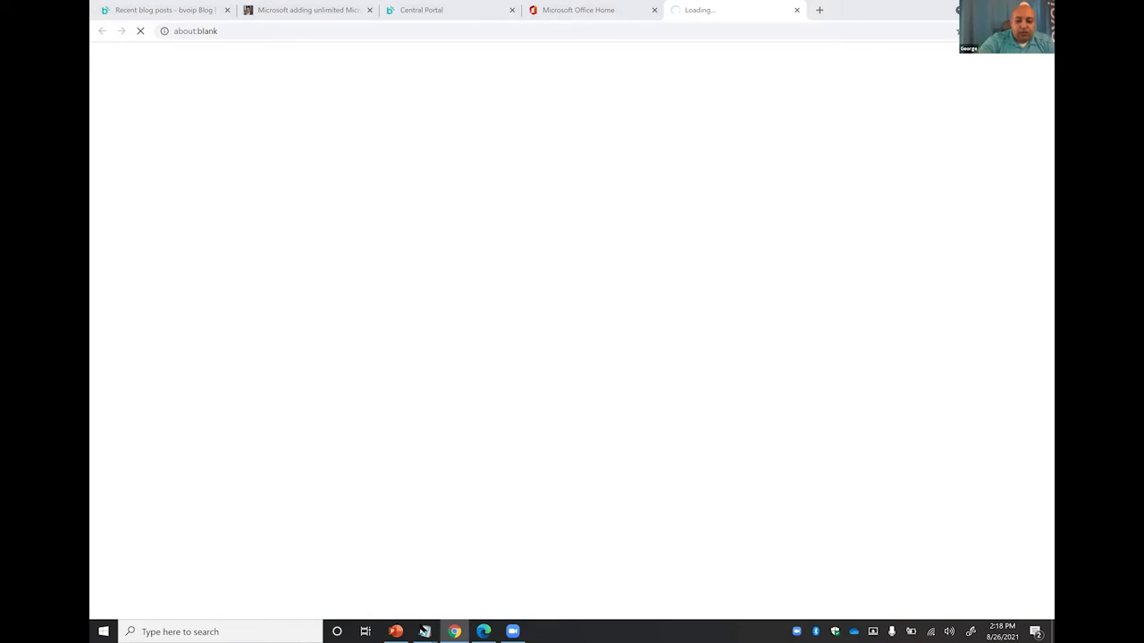
pyautogui.moveTo(430, 631)
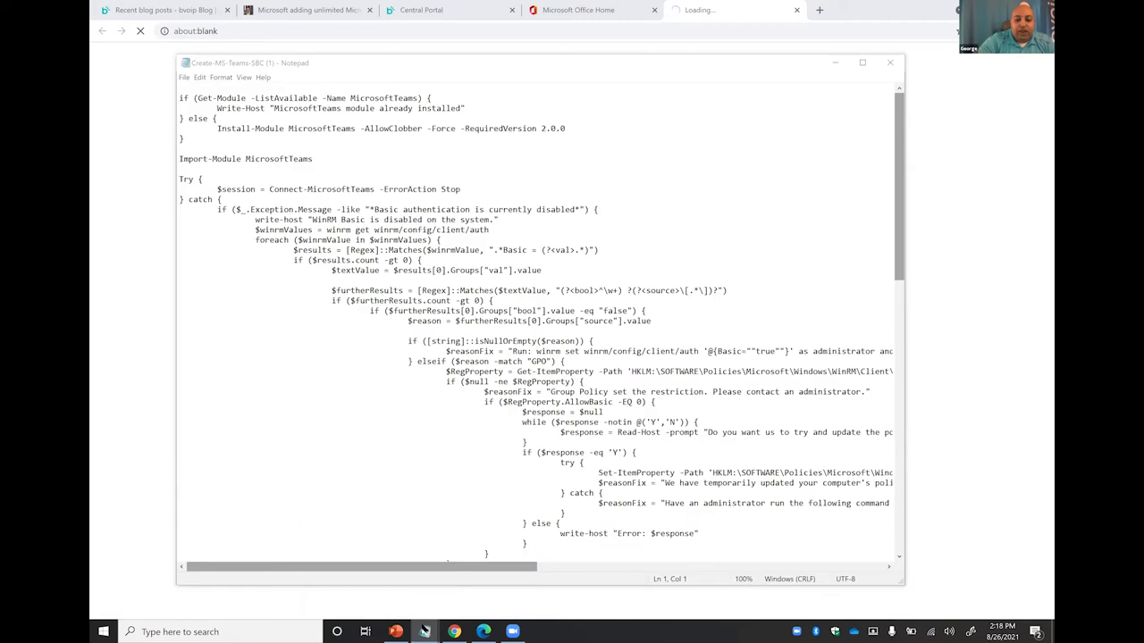
pyautogui.click(499, 567)
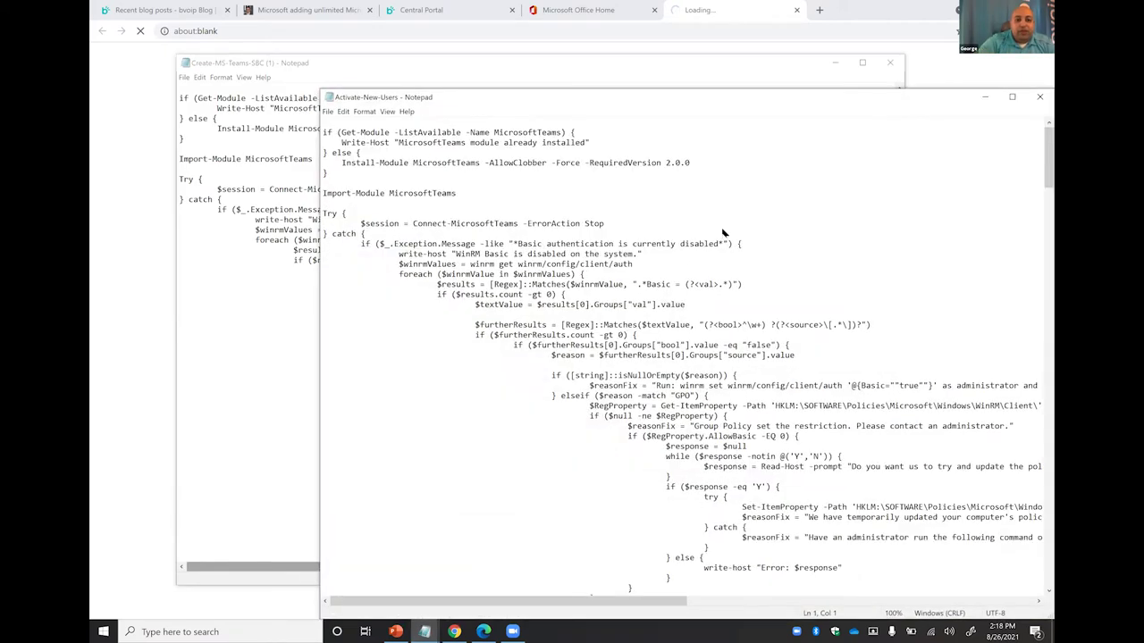
pyautogui.moveTo(420, 103); pyautogui.dragTo(657, 232)
pyautogui.click(423, 73)
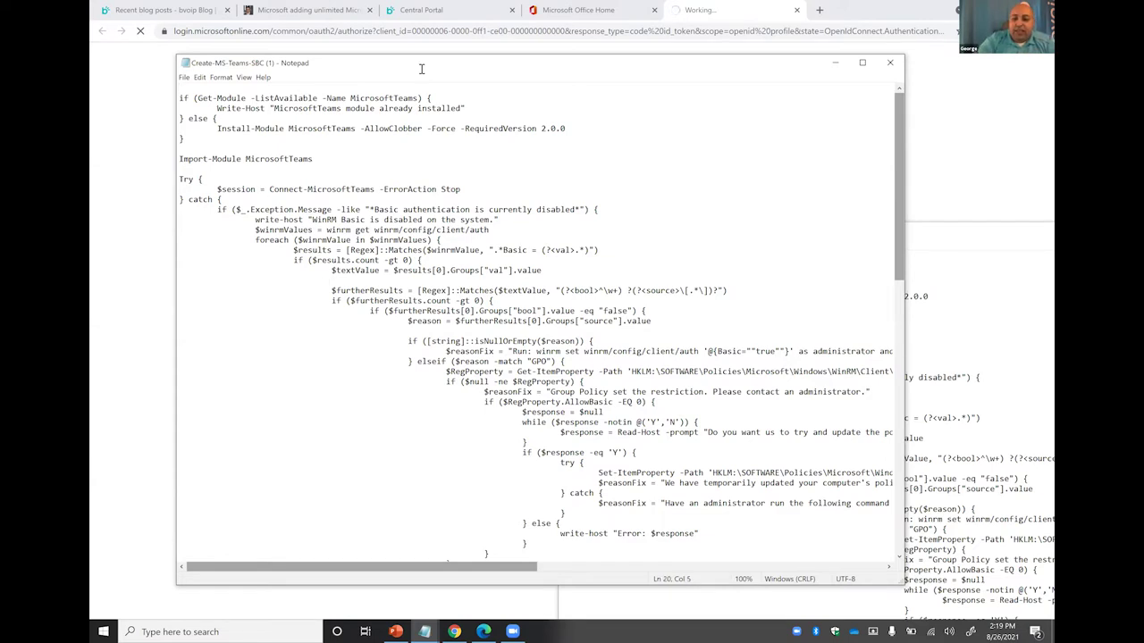
# Step: Examine the Create-MS-Teams-SBC (1) script from the module check through the PSTN gateway, voice routing and dial plan commands
pyautogui.moveTo(407, 567)
pyautogui.mouseDown()
pyautogui.moveTo(460, 567)
pyautogui.moveTo(407, 556)
pyautogui.mouseUp()
pyautogui.scroll(-13, 406, 556)
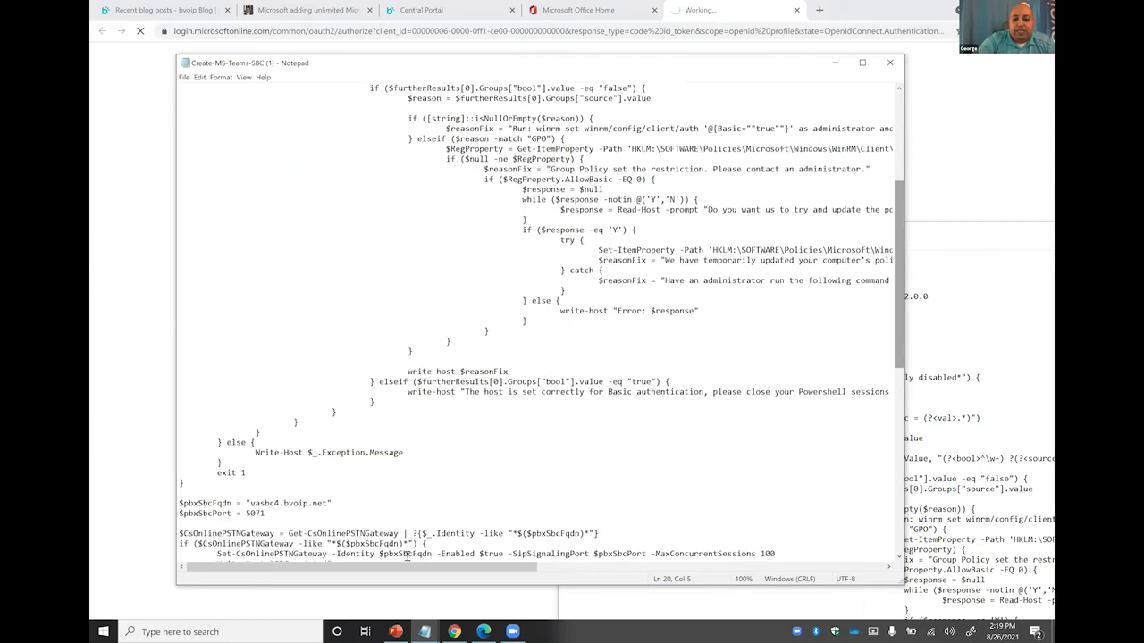
pyautogui.scroll(-4, 407, 556)
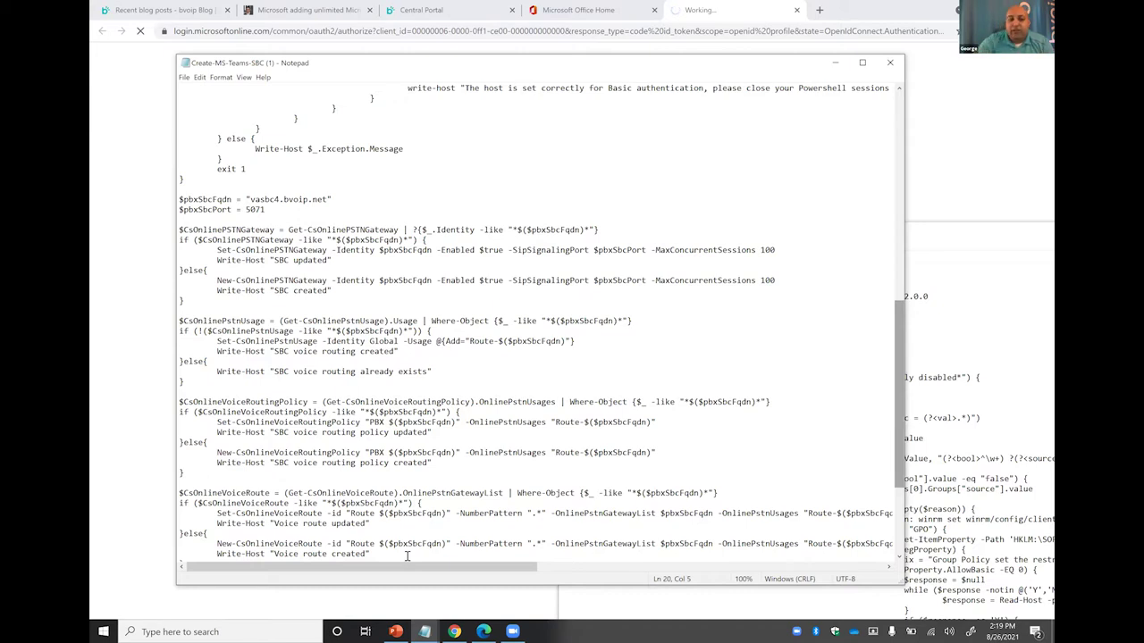
pyautogui.scroll(-4, 406, 556)
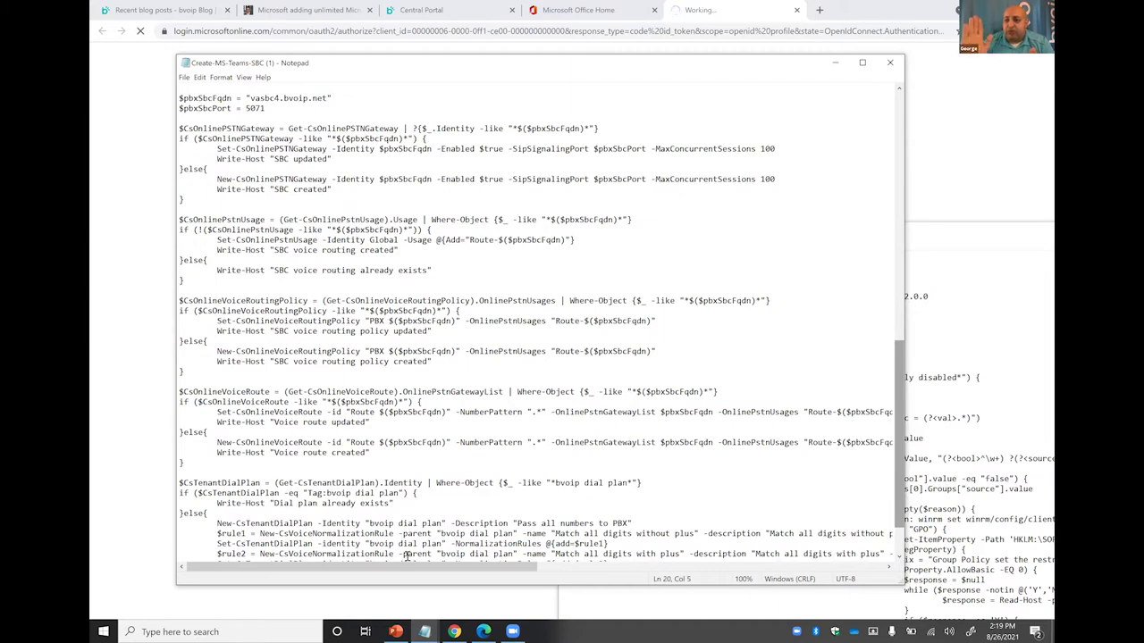
pyautogui.scroll(-2, 407, 556)
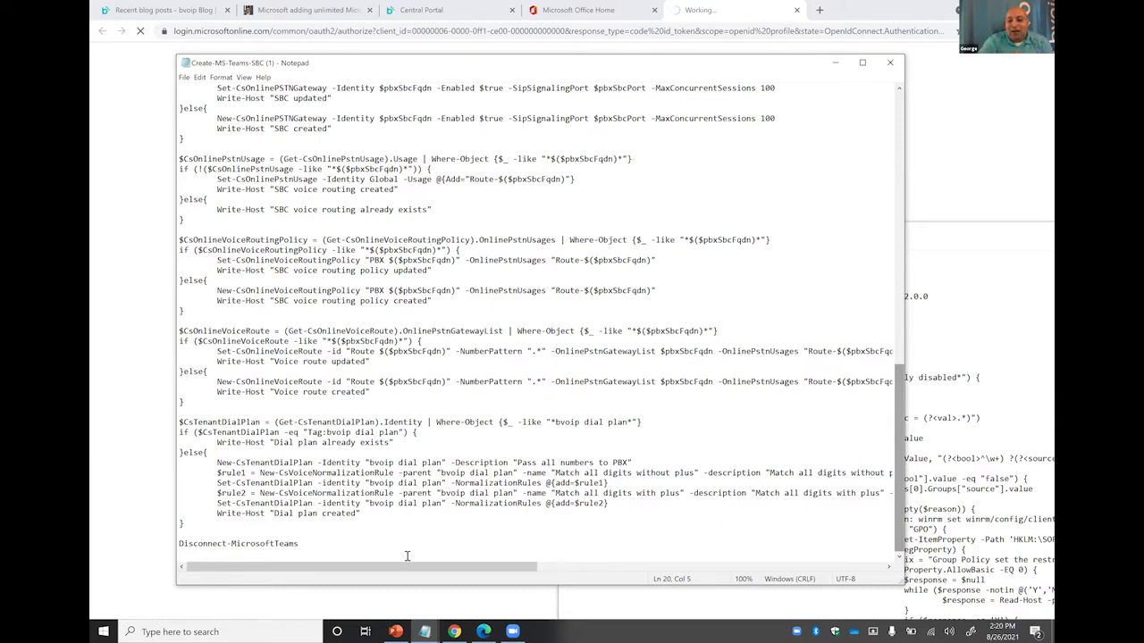
pyautogui.scroll(15, 406, 556)
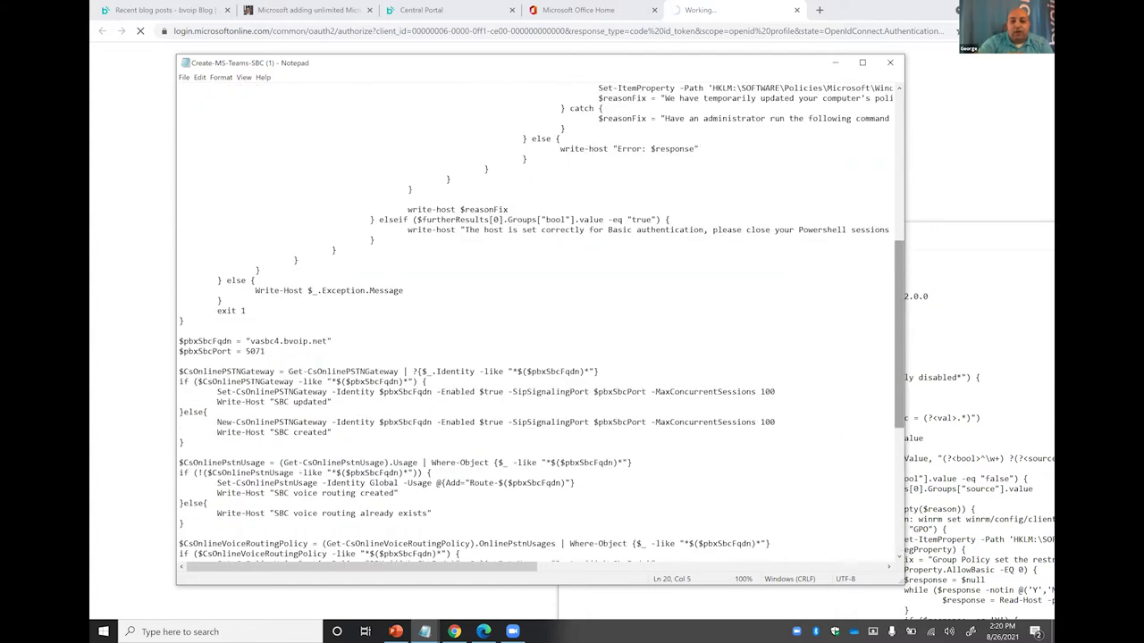
pyautogui.scroll(8, 407, 556)
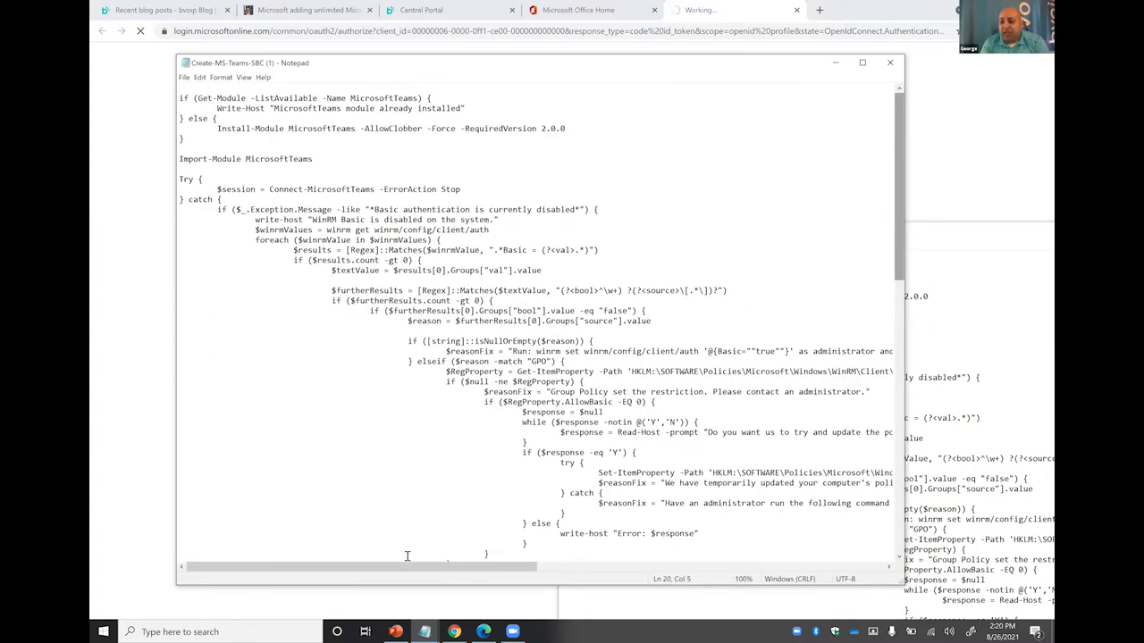
pyautogui.scroll(-9, 407, 556)
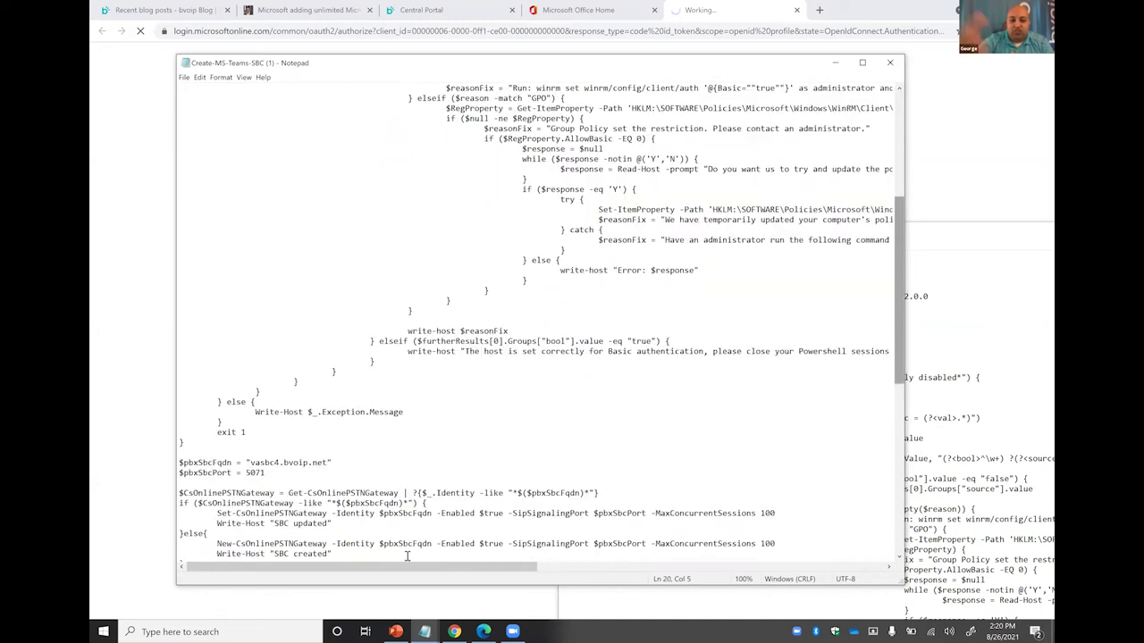
pyautogui.scroll(-14, 407, 556)
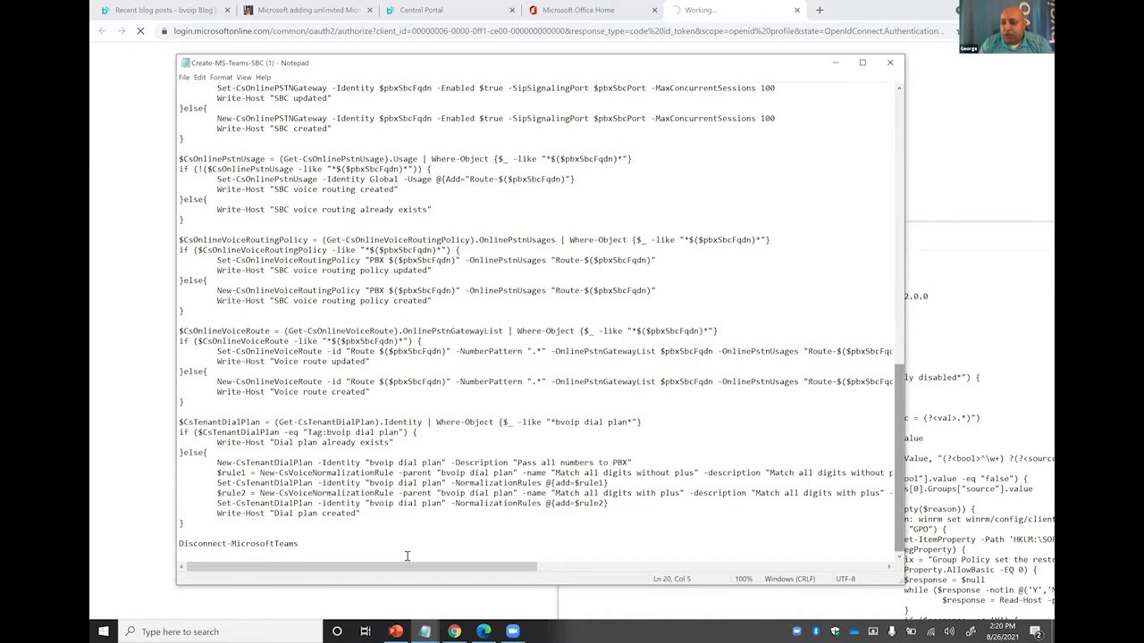
# Step: Bring the Activate-New-Users script to the front and move its window so that it is fully in view
pyautogui.click(425, 632)
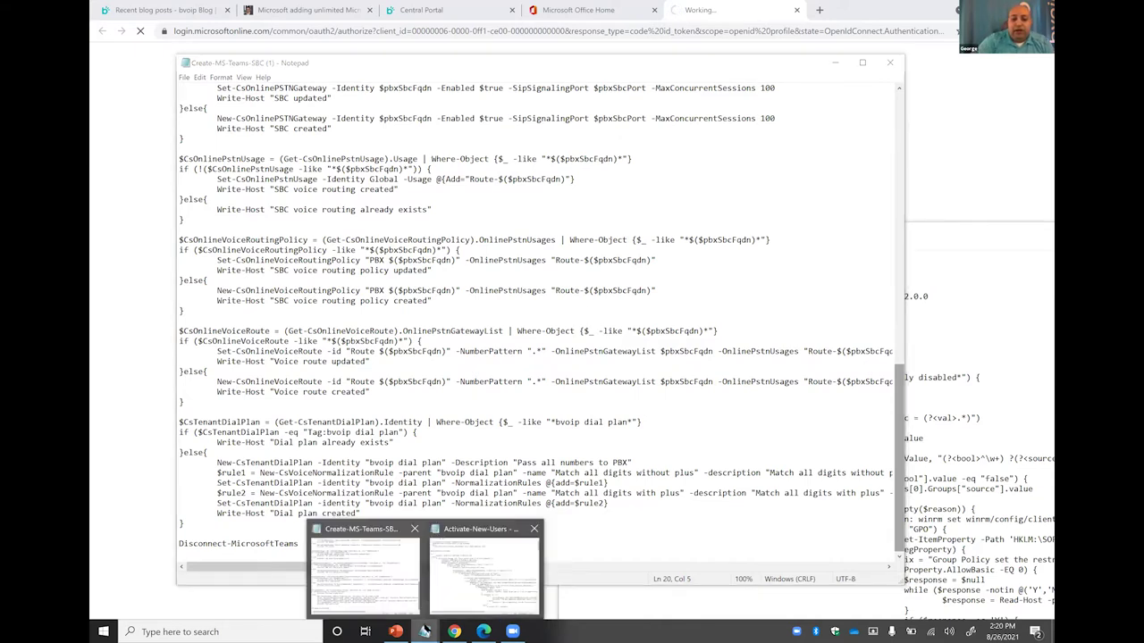
pyautogui.click(735, 300)
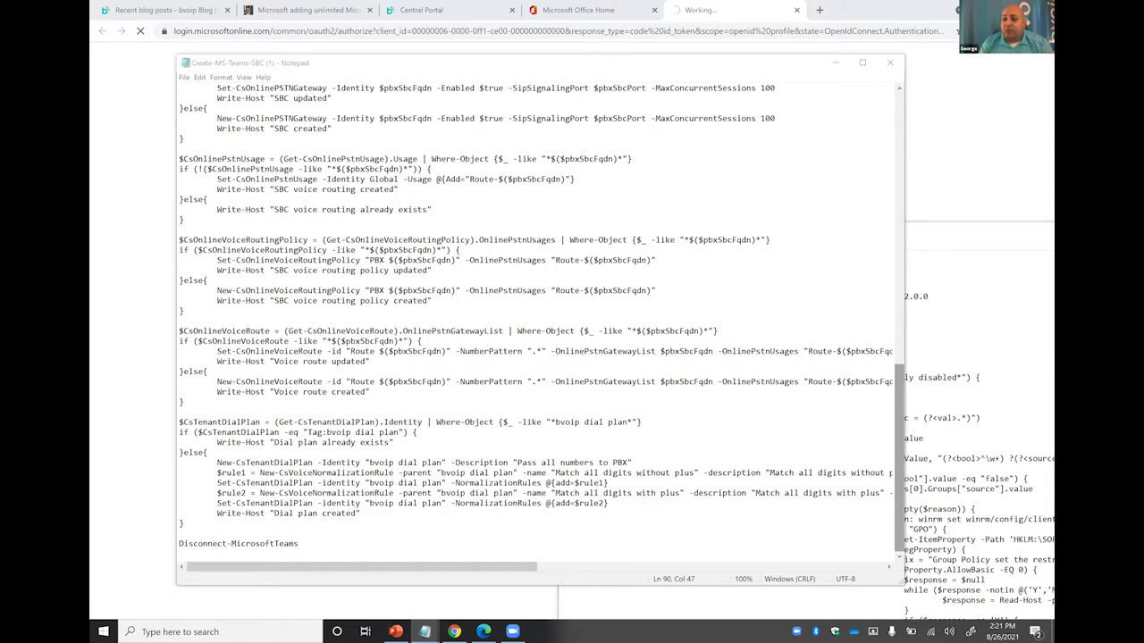
pyautogui.moveTo(427, 630)
pyautogui.click(494, 569)
pyautogui.moveTo(711, 237); pyautogui.dragTo(404, 91)
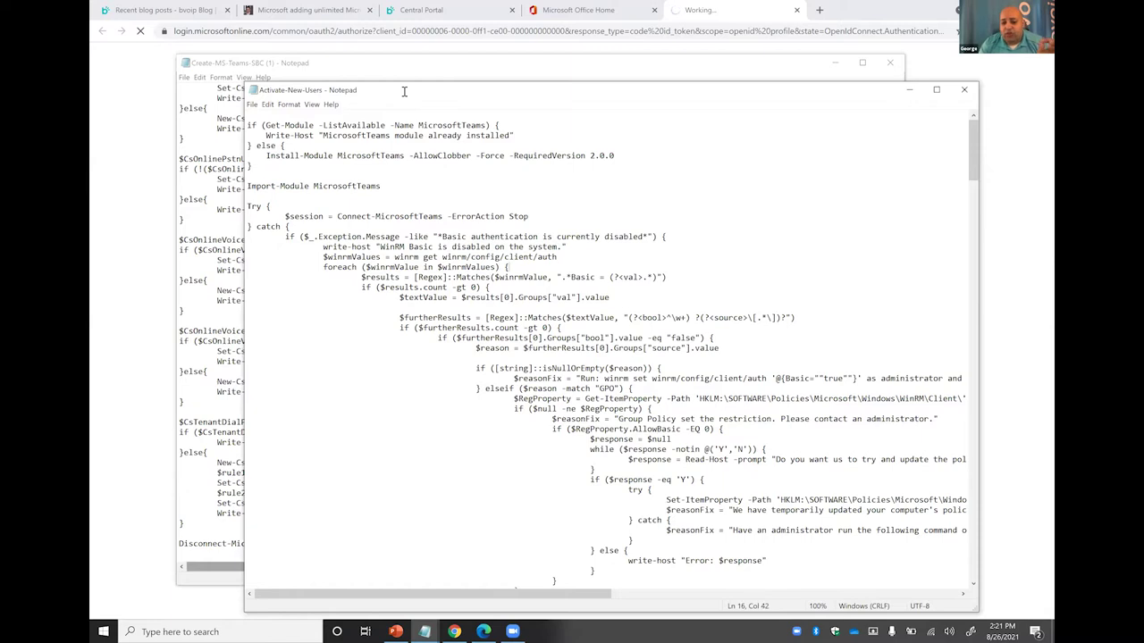
# Step: Examine the interactive user registration loop in the Activate-New-Users script, including its voice, PSTN and dial plan commands
pyautogui.click(568, 263)
pyautogui.scroll(-10, 569, 263)
pyautogui.scroll(-13, 568, 259)
pyautogui.scroll(-1, 568, 260)
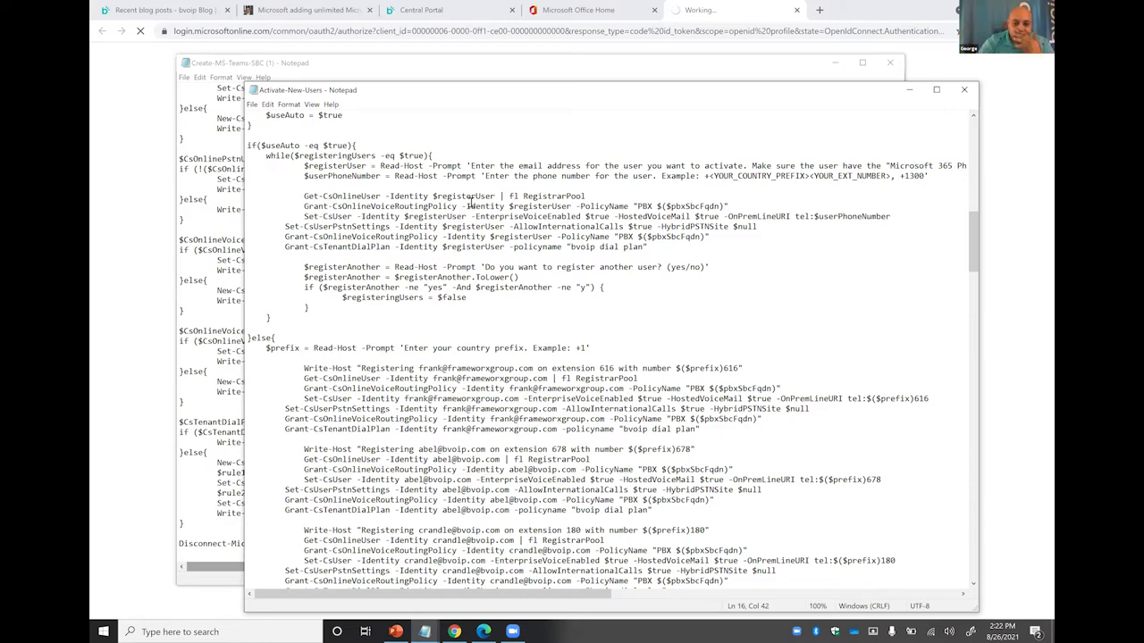
pyautogui.click(526, 217)
pyautogui.click(567, 227)
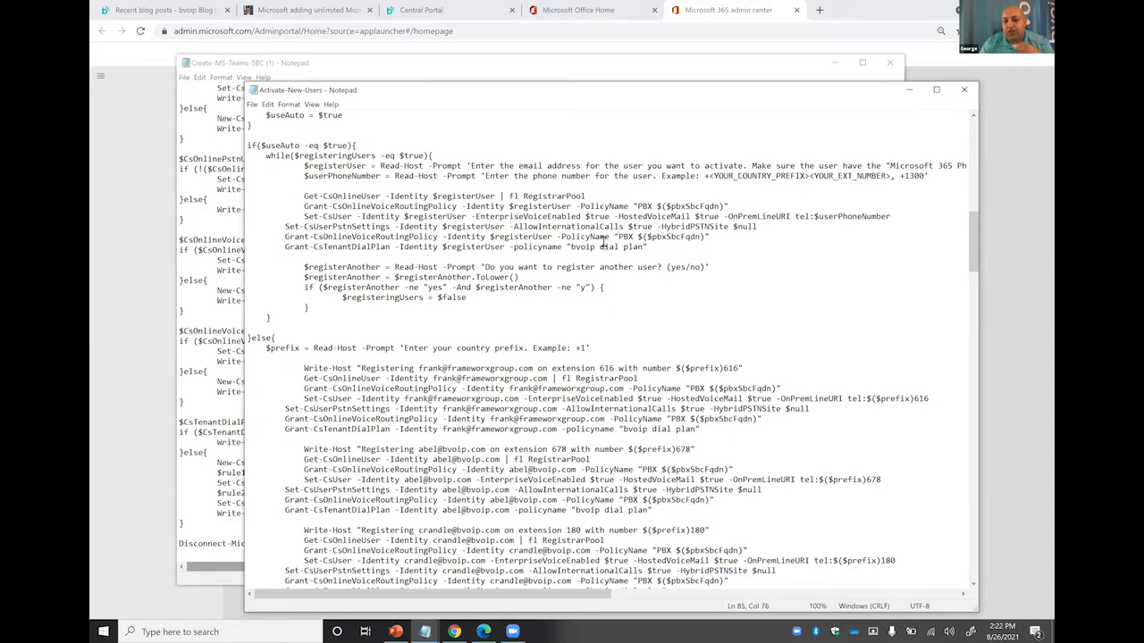
pyautogui.click(597, 249)
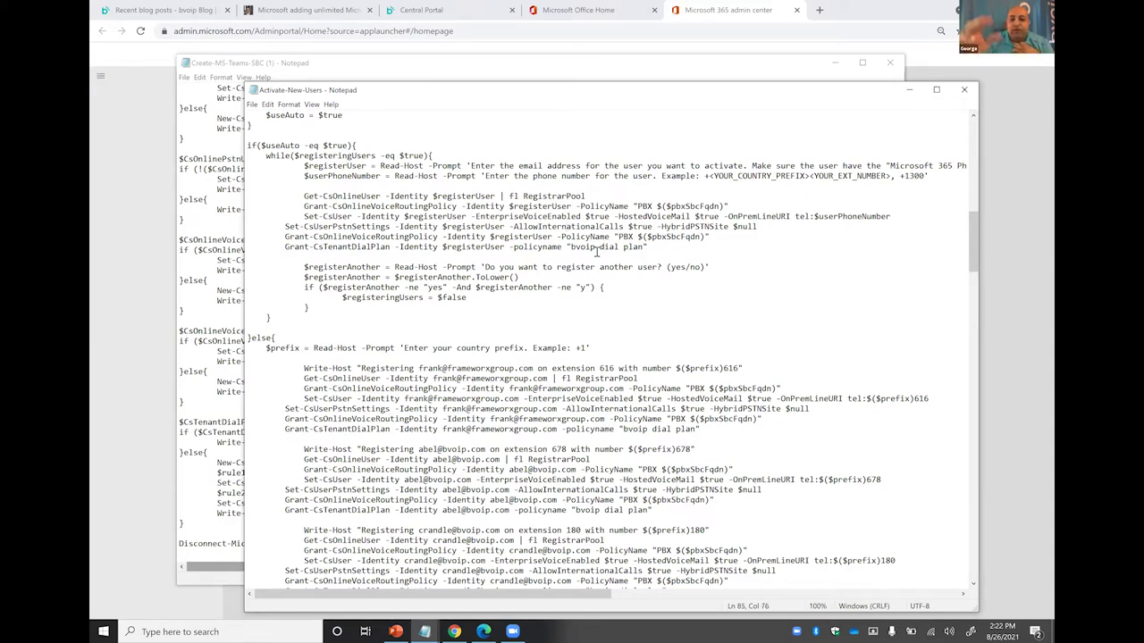
# Step: Examine the per-user activation blocks and how the prefix is combined with extension 678, glancing at the Microsoft 365 admin center page
pyautogui.scroll(-5, 597, 253)
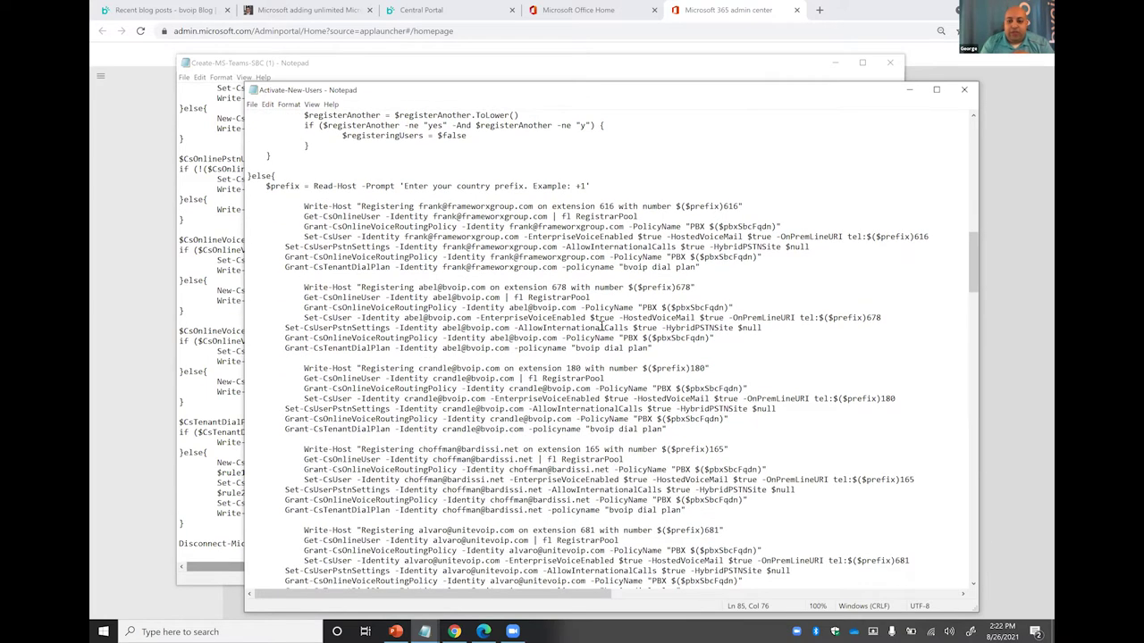
pyautogui.click(697, 244)
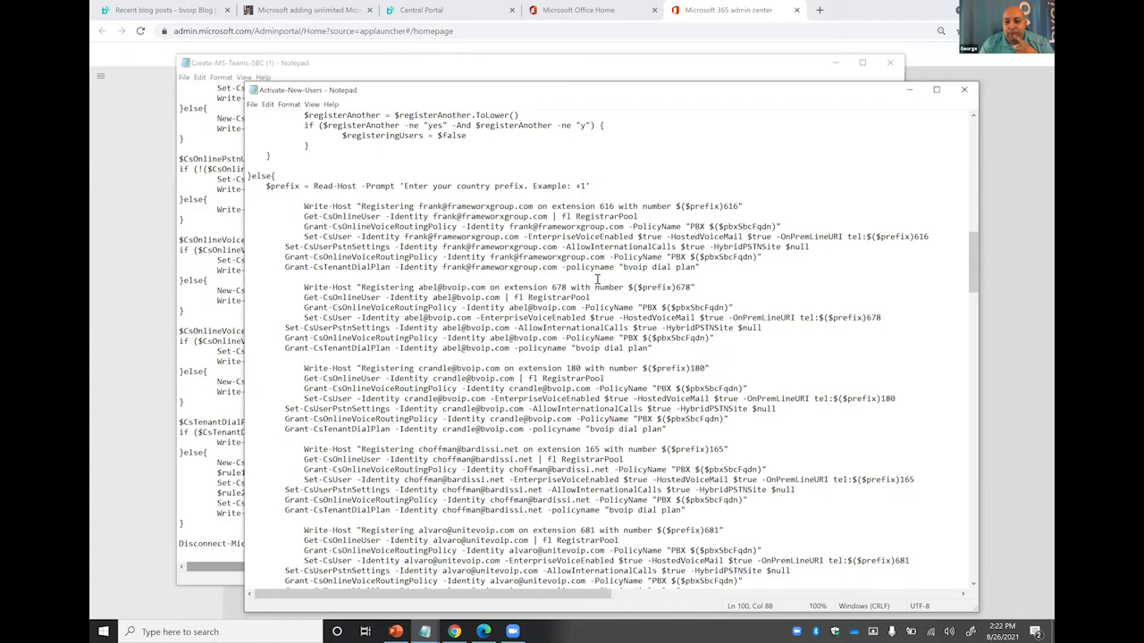
pyautogui.scroll(-3, 597, 279)
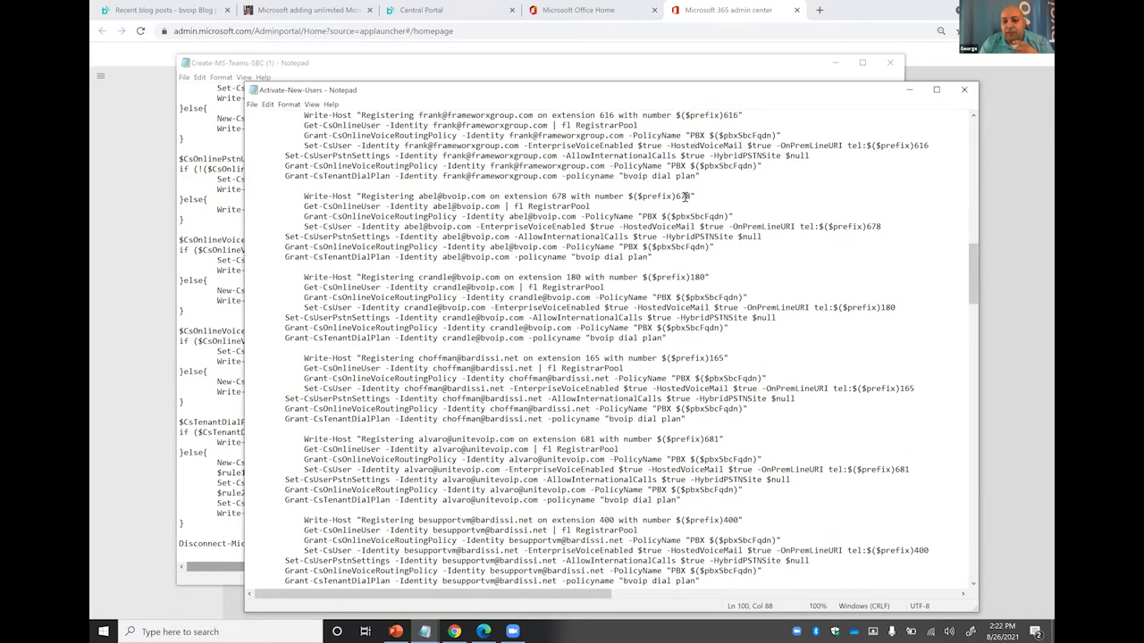
pyautogui.doubleClick(685, 195)
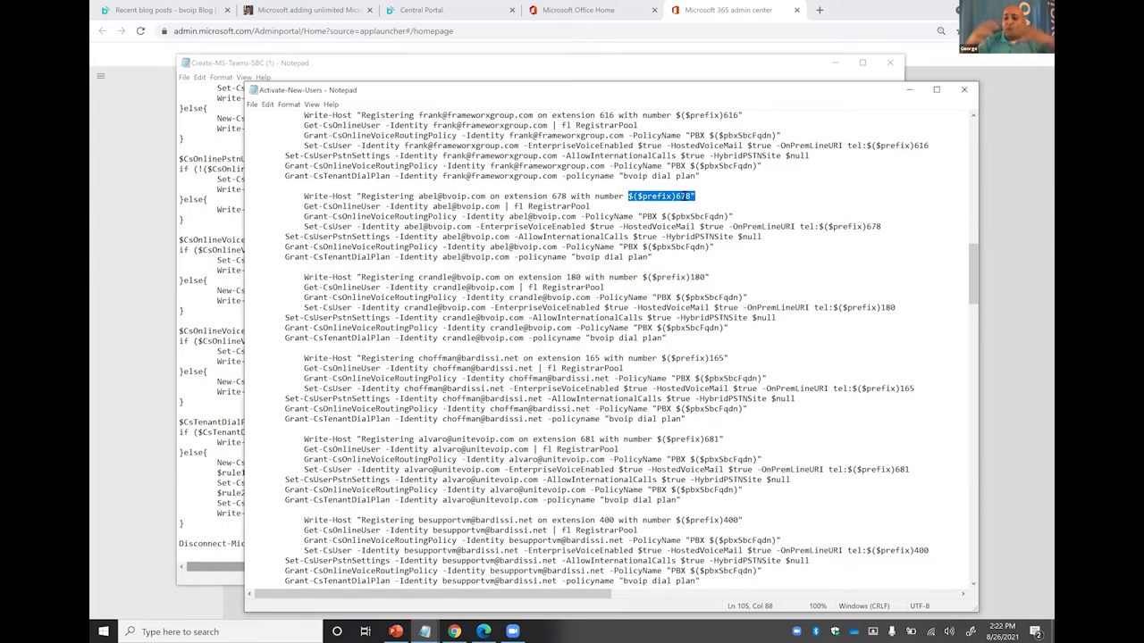
pyautogui.hotkey('alt', 'Tab')
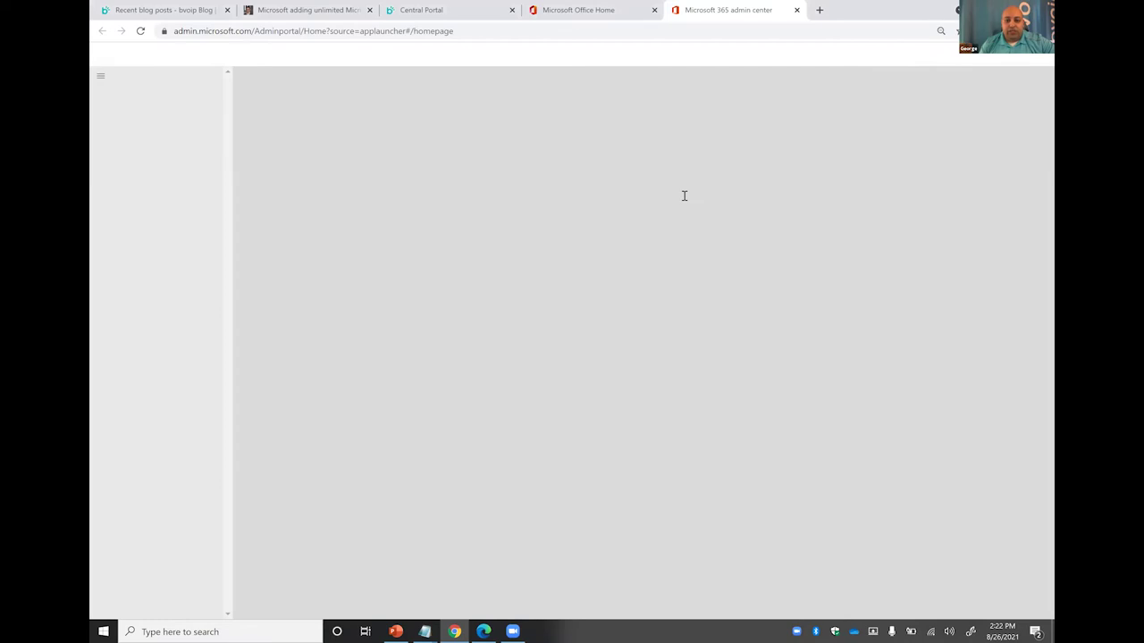
pyautogui.hotkey('alt', 'Tab')
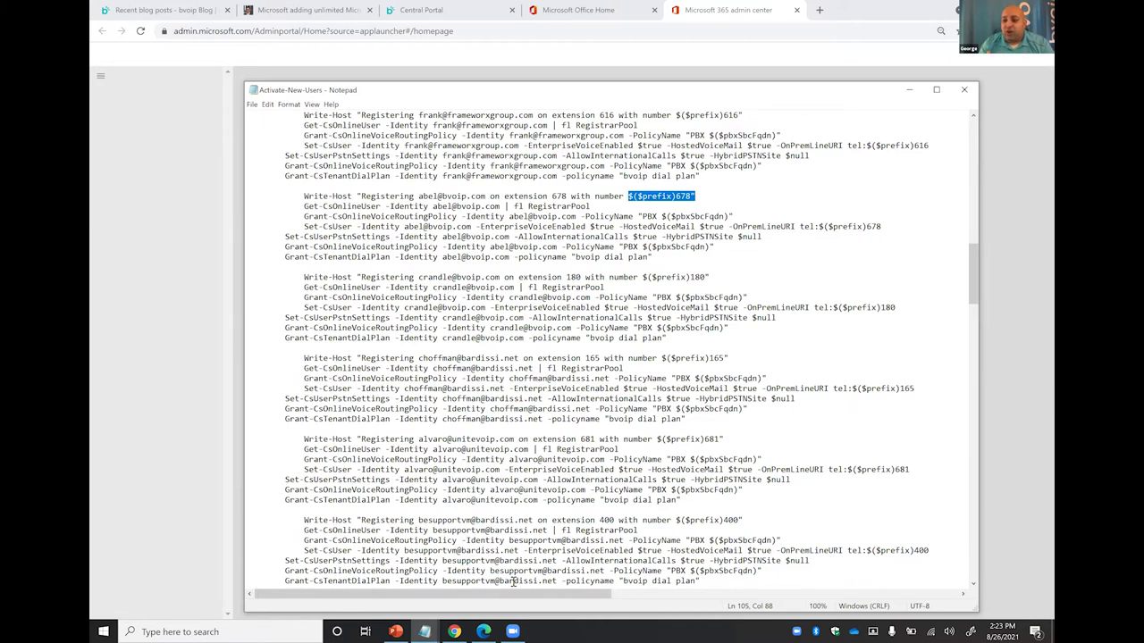
# Step: Examine the remaining per-user activation blocks in the Activate-New-Users script through to the closing Disconnect-MicrosoftTeams command
pyautogui.scroll(-4, 514, 582)
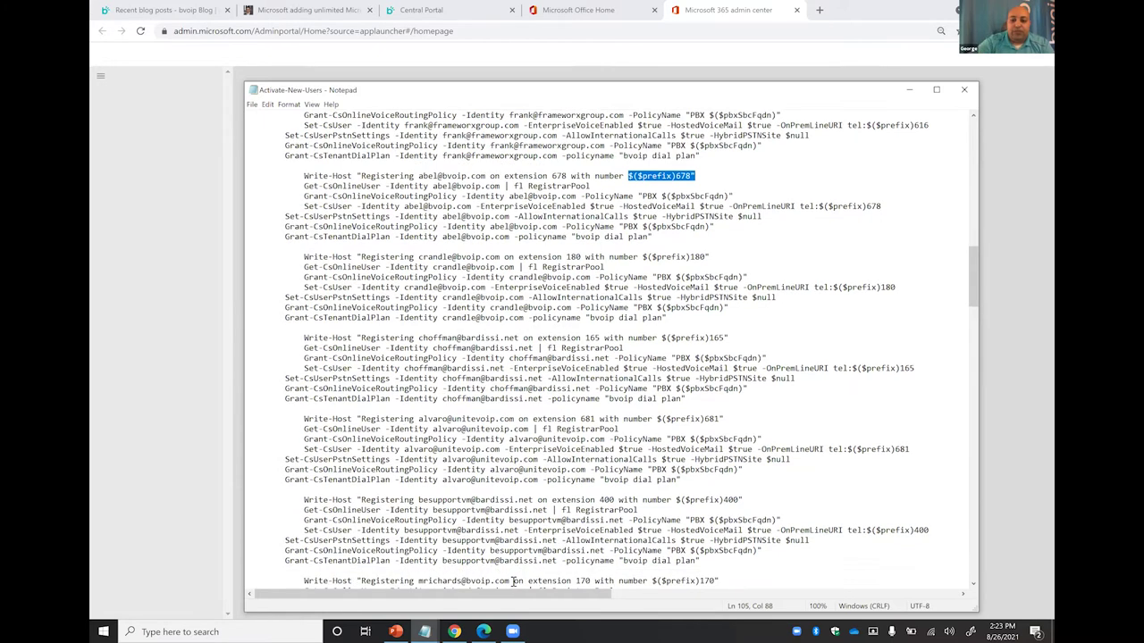
pyautogui.scroll(-14, 514, 582)
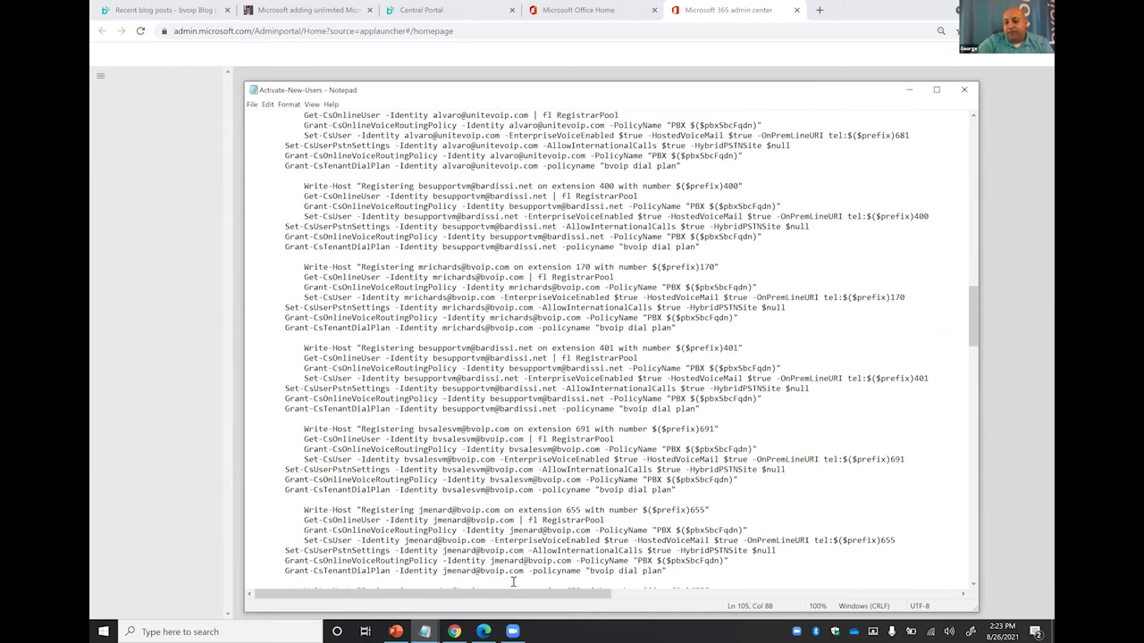
pyautogui.scroll(-12, 513, 582)
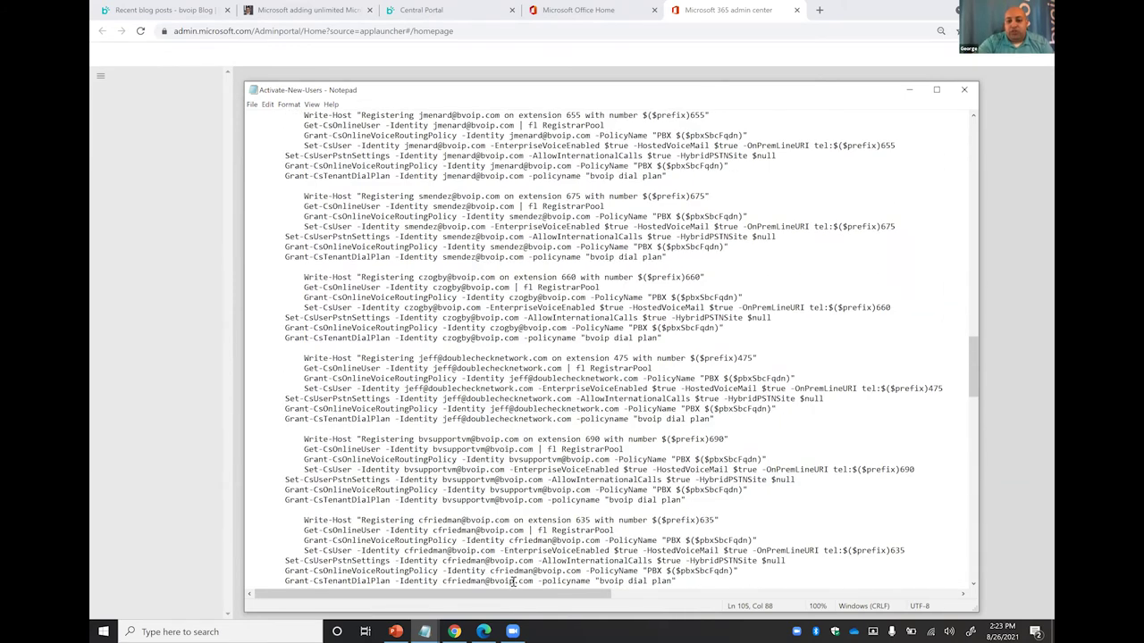
pyautogui.scroll(-12, 514, 582)
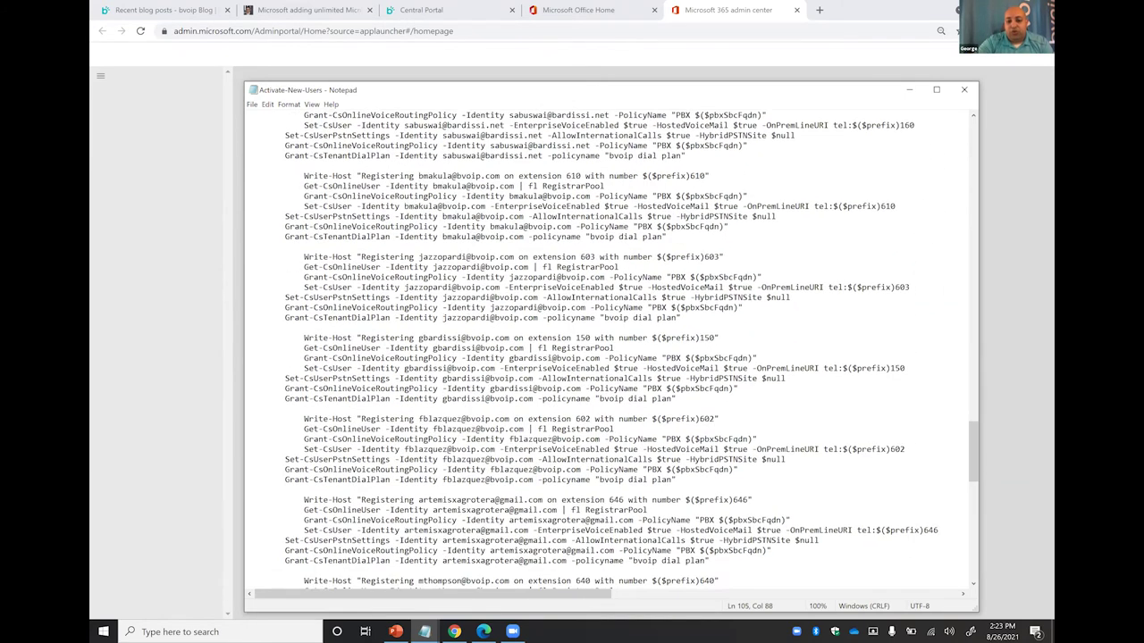
pyautogui.scroll(-10, 514, 582)
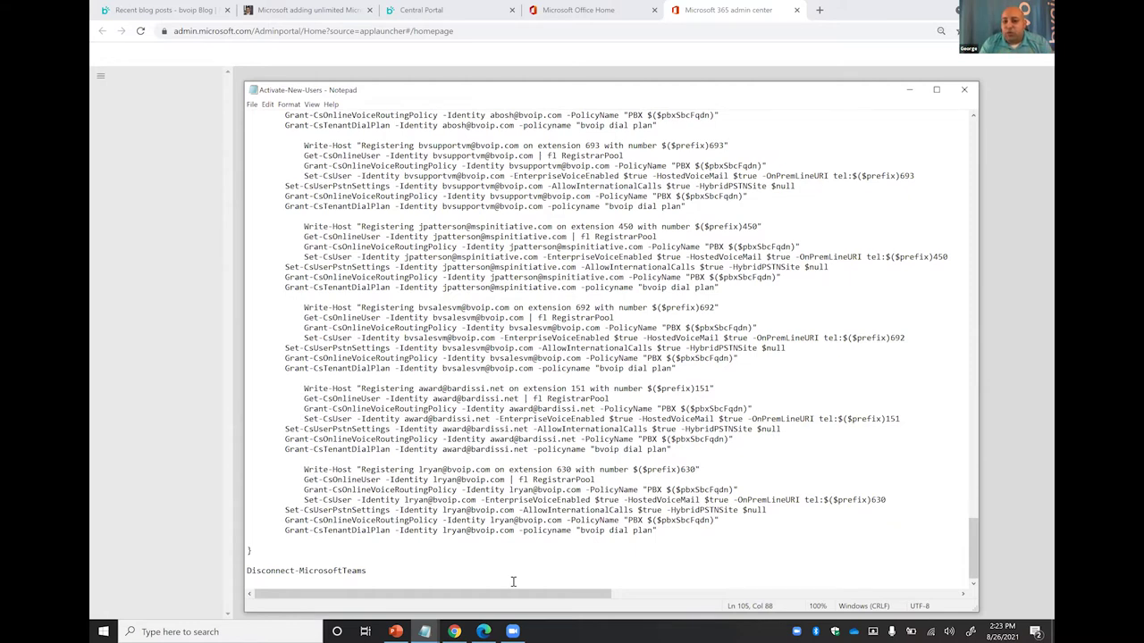
# Step: Reload the Microsoft 365 admin center home page, and find and open the Microsoft Teams desktop app
pyautogui.click(661, 33)
pyautogui.press('Return')
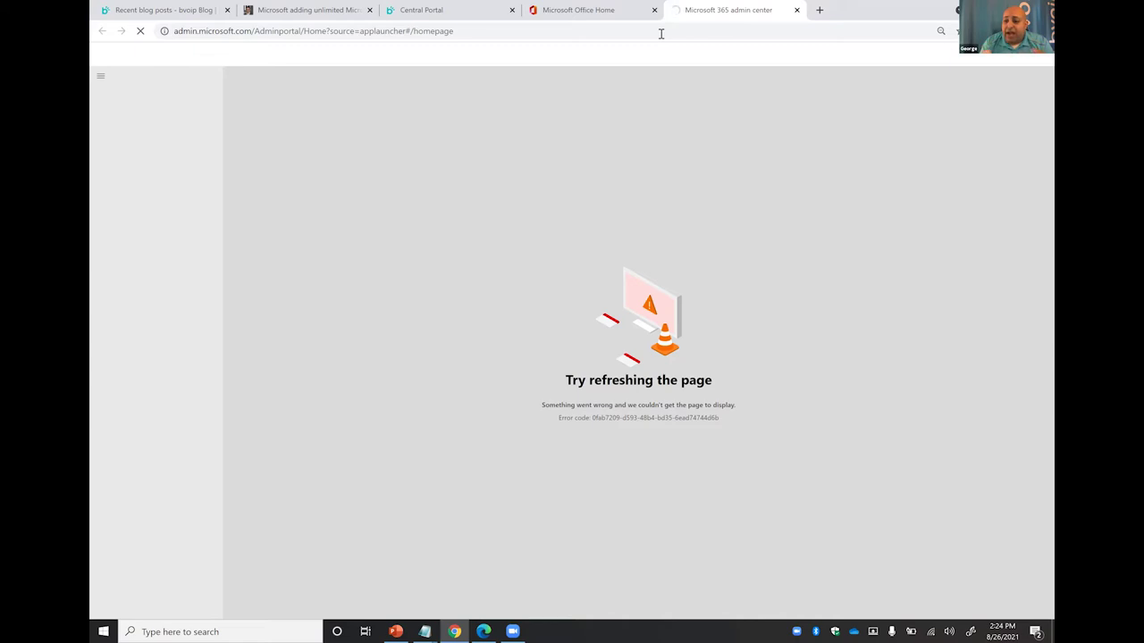
pyautogui.click(291, 627)
pyautogui.write('team')
pyautogui.press('Return')
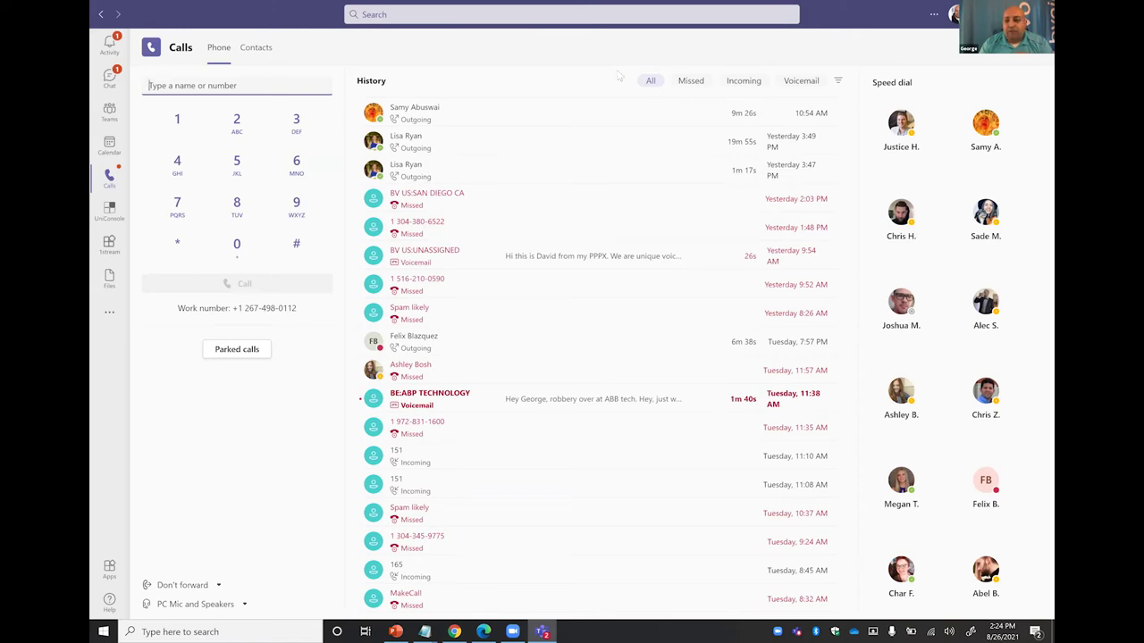
# Step: Review the account's call answering rules and voicemail configuration in the Teams settings, and close them without changing anything
pyautogui.click(955, 15)
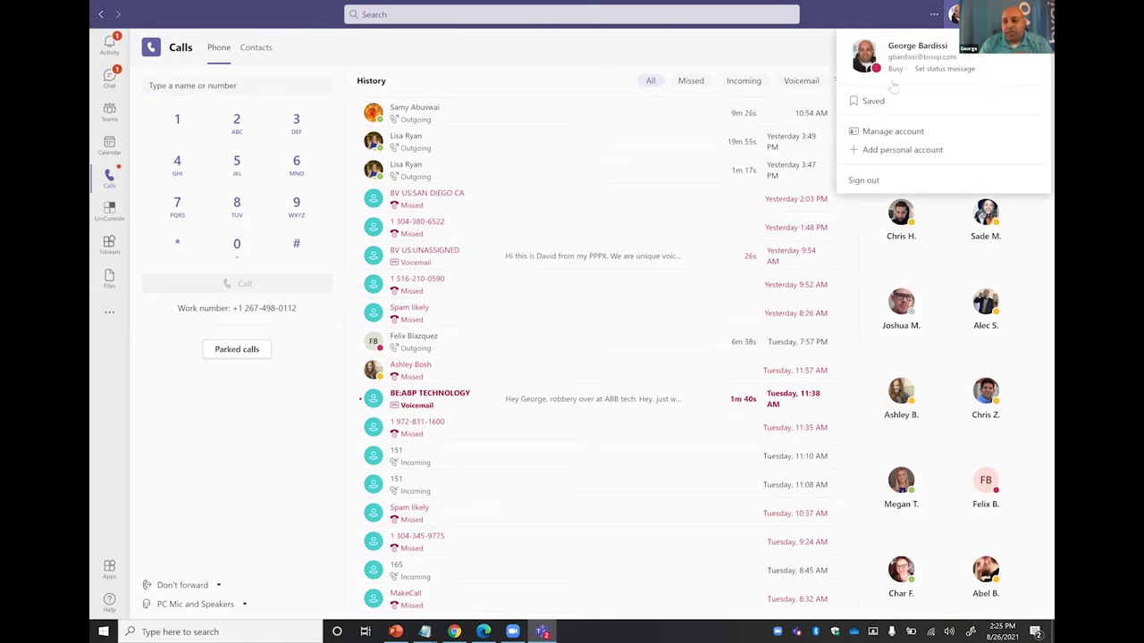
pyautogui.click(878, 132)
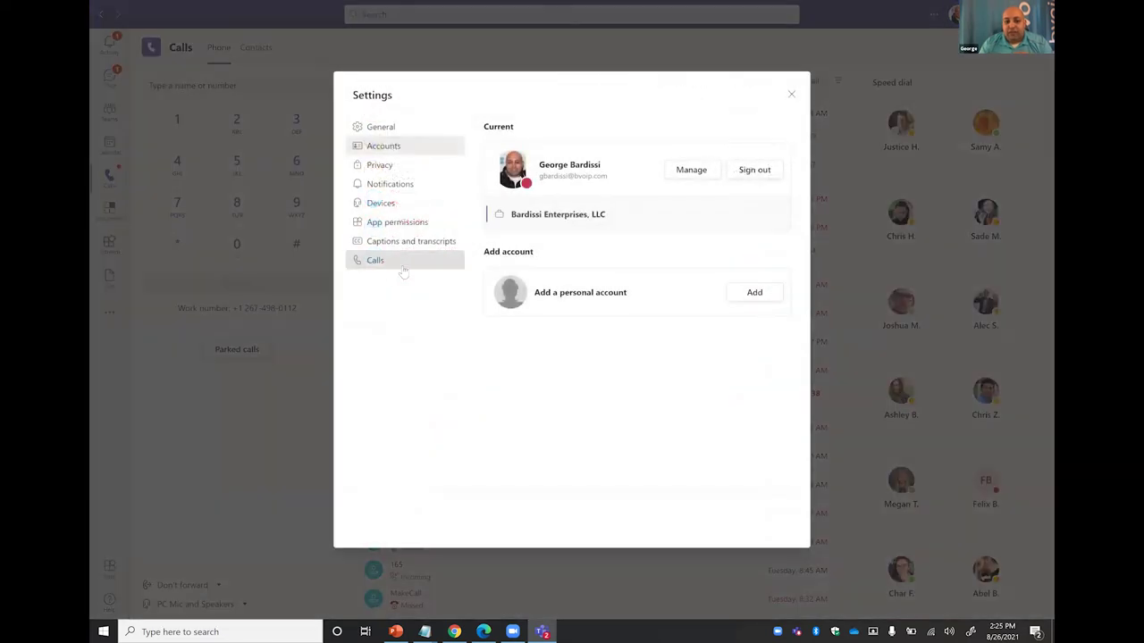
pyautogui.click(400, 261)
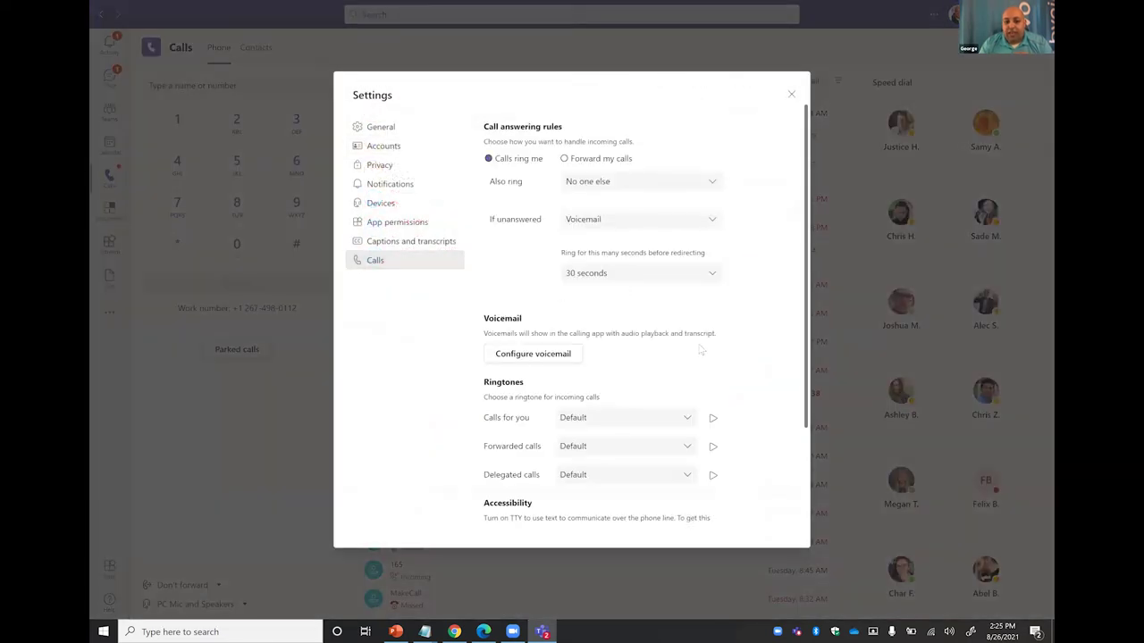
pyautogui.click(559, 352)
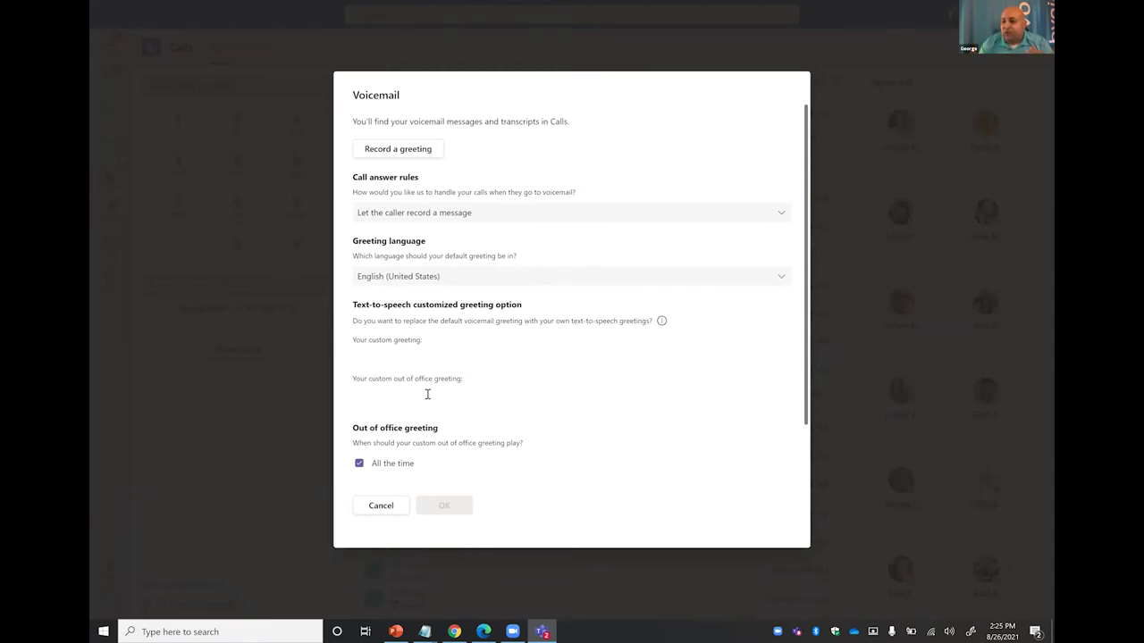
pyautogui.click(381, 506)
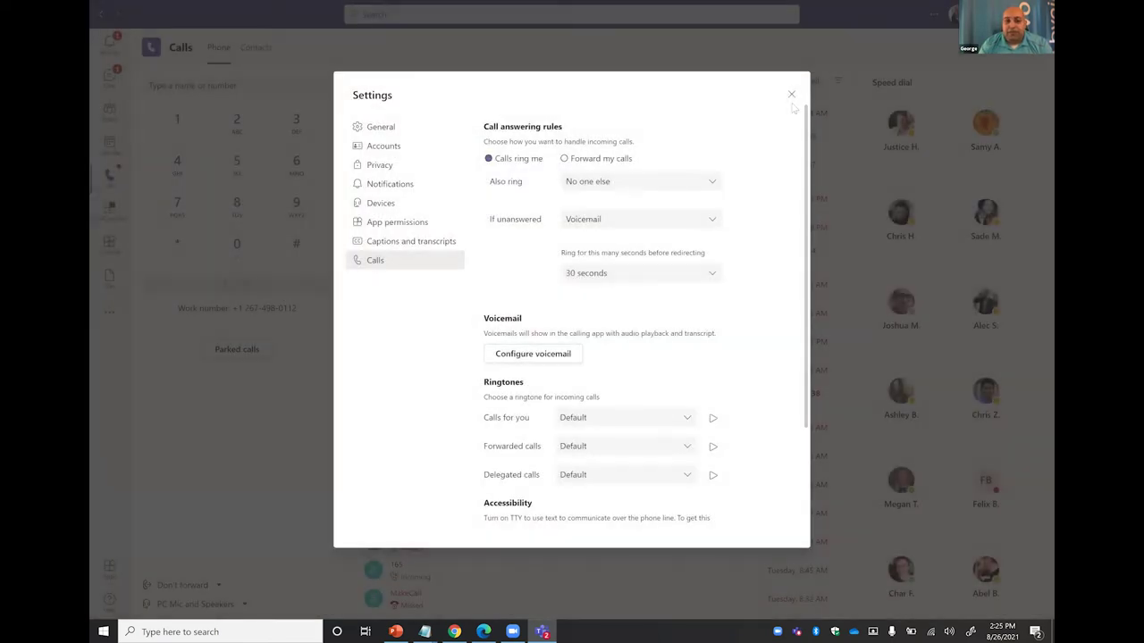
pyautogui.click(791, 95)
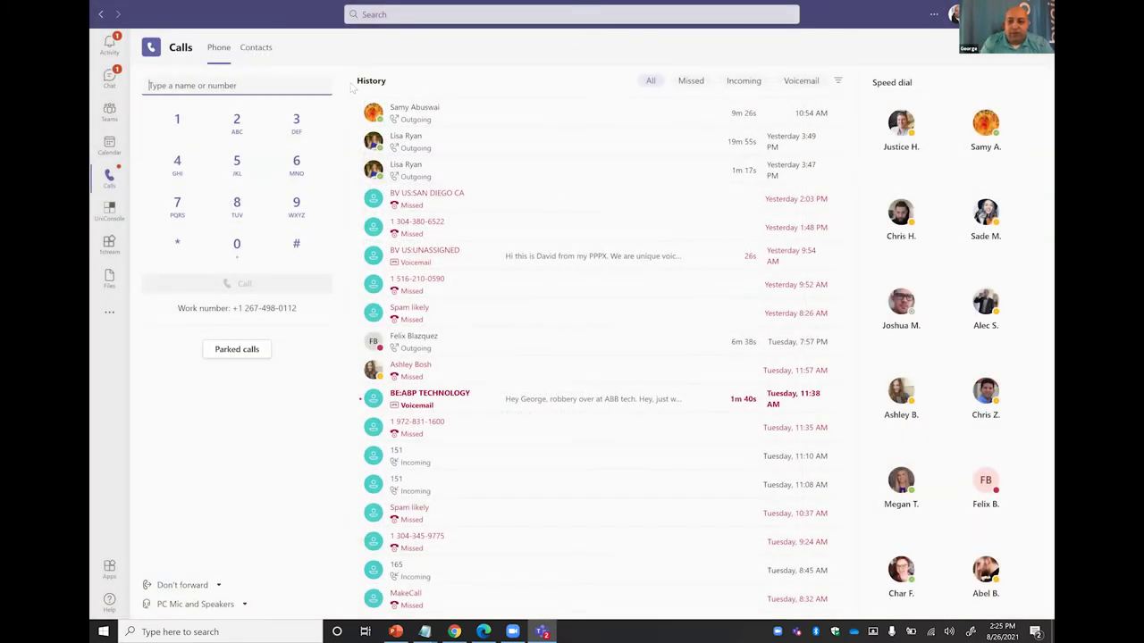
# Step: Filter the call history to voicemails and view the transcript of the most recent one
pyautogui.click(801, 80)
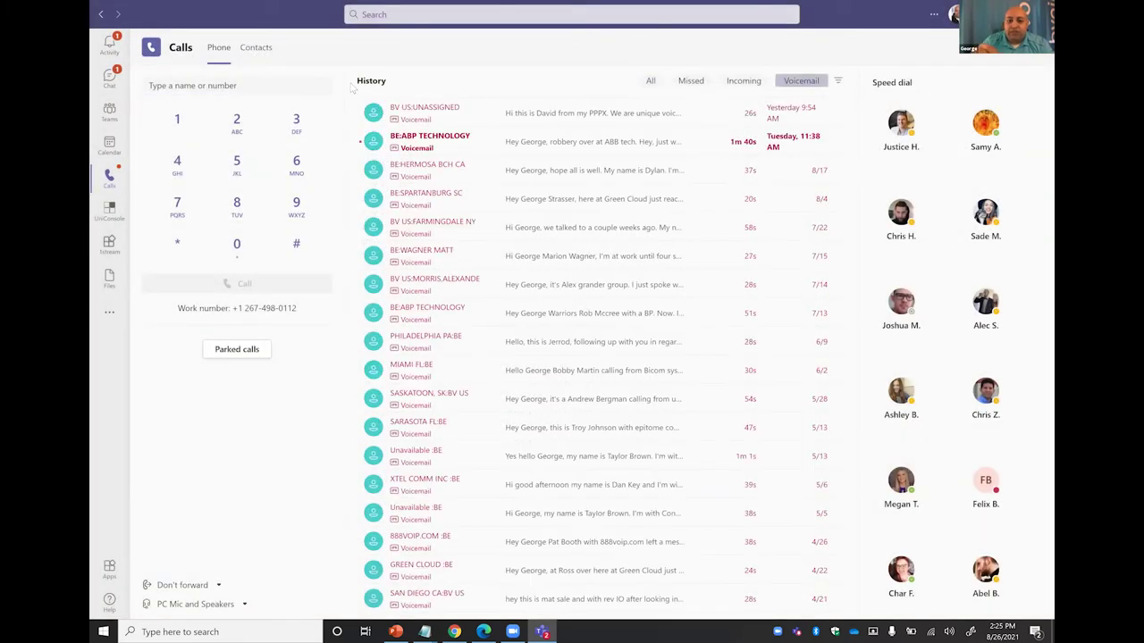
pyautogui.click(623, 113)
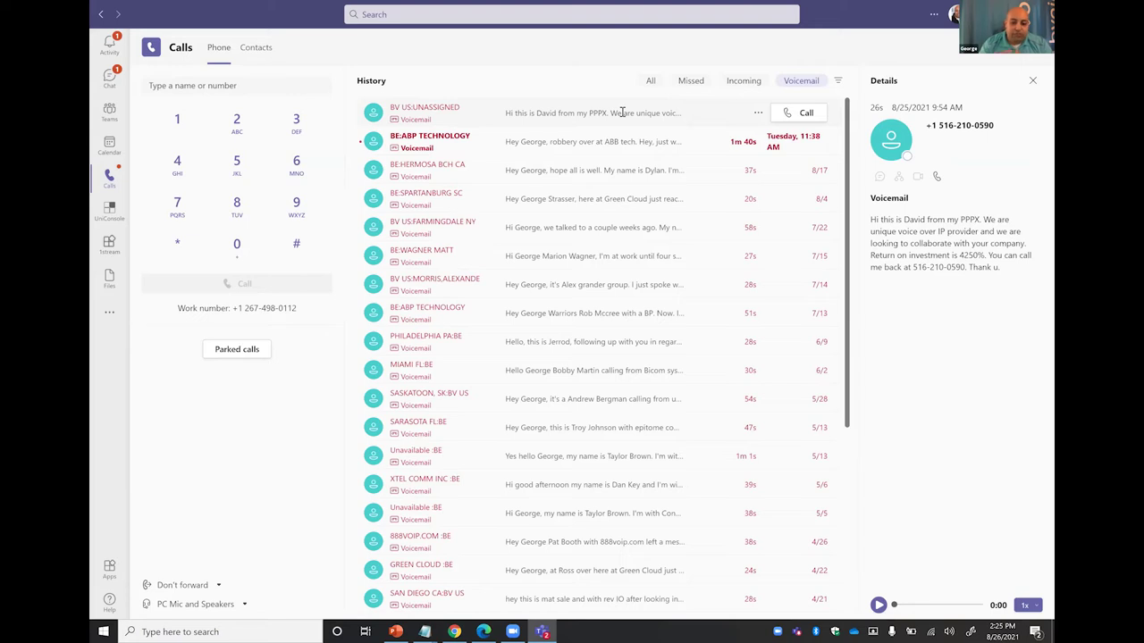
# Step: Highlight the EnterpriseVoiceEnabled and HostedVoiceMail parameters for extension 450 in the Activate-New-Users script, and return to Teams
pyautogui.click(424, 631)
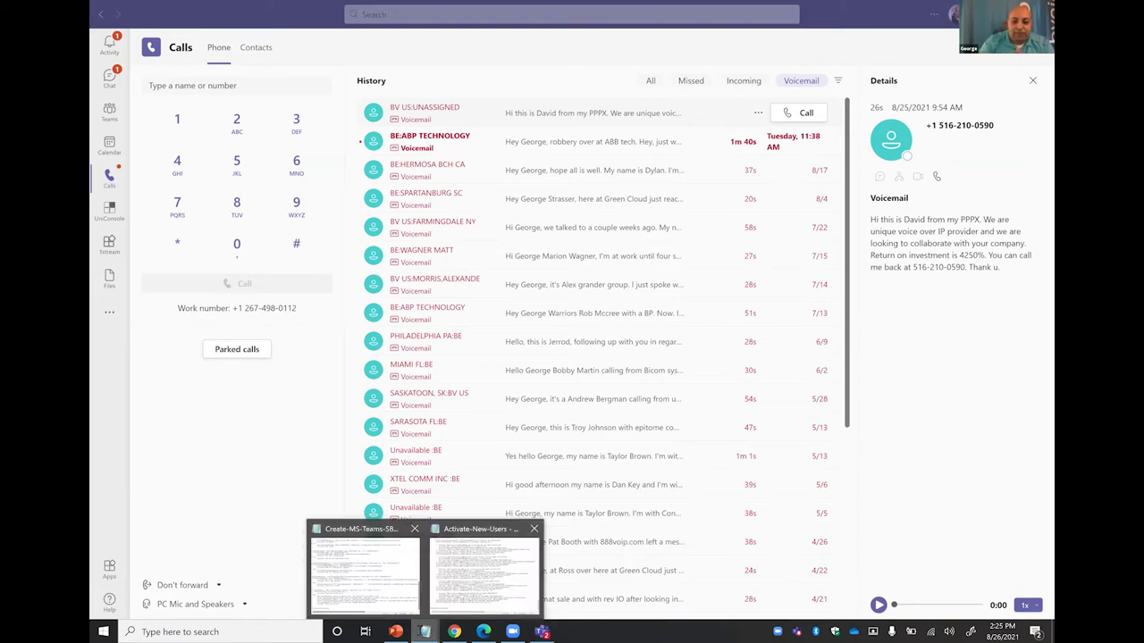
pyautogui.click(483, 572)
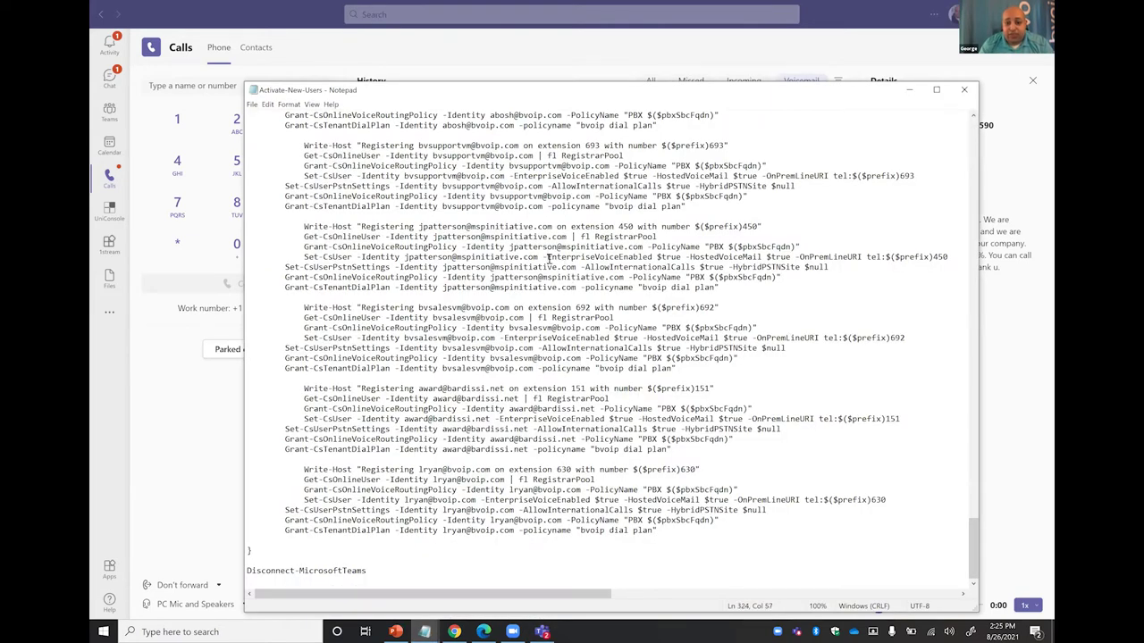
pyautogui.moveTo(547, 257); pyautogui.dragTo(874, 257)
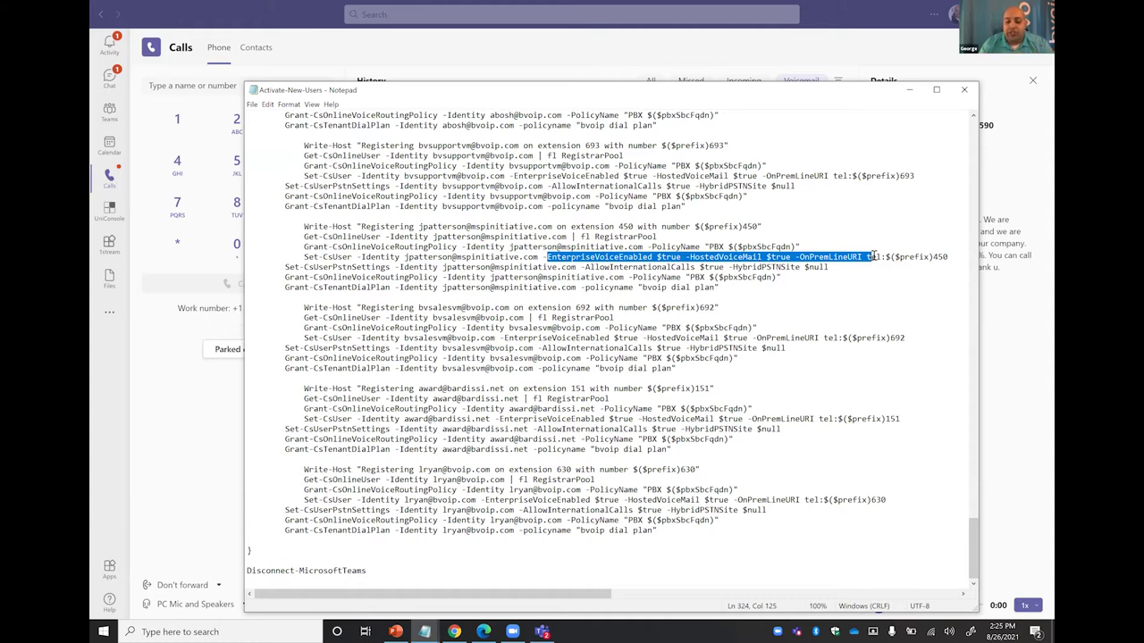
pyautogui.hotkey('alt', 'Tab')
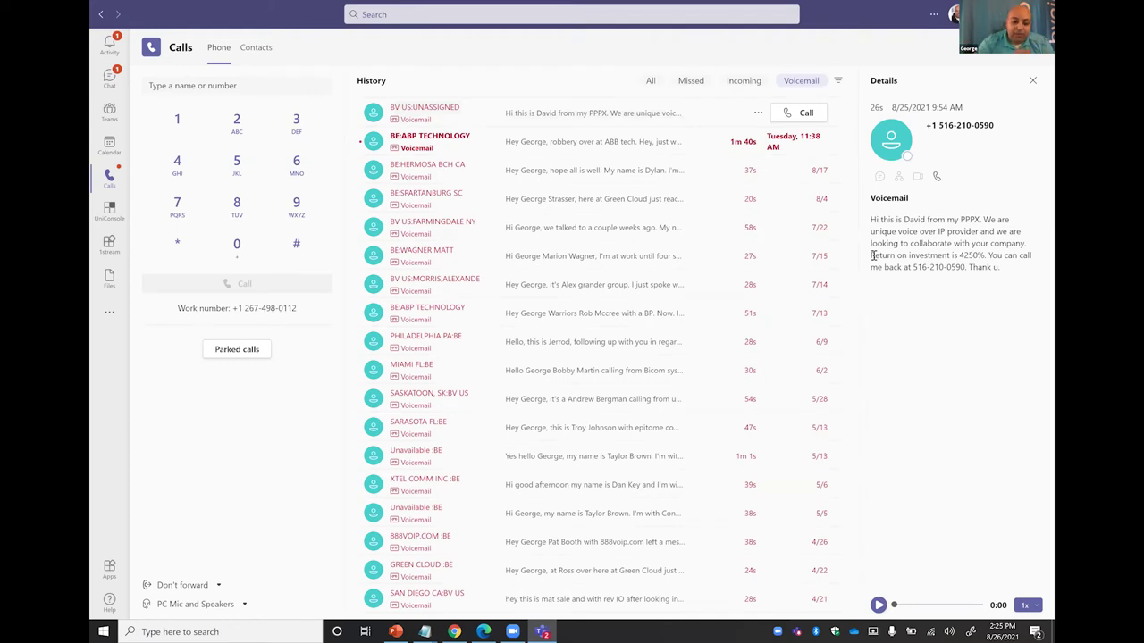
# Step: Switch to Chrome and open the bvoip blog article on 1:1 VOIP and PSTN call recording and transcription in Calls App V2
pyautogui.click(455, 632)
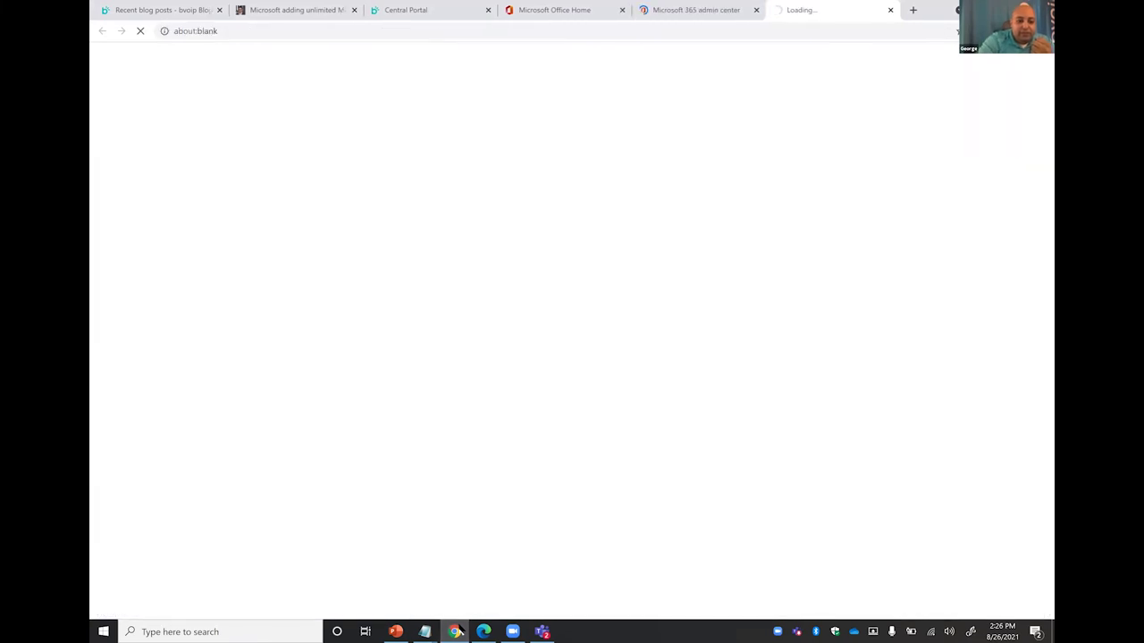
pyautogui.hotkey('ctrl', '1')
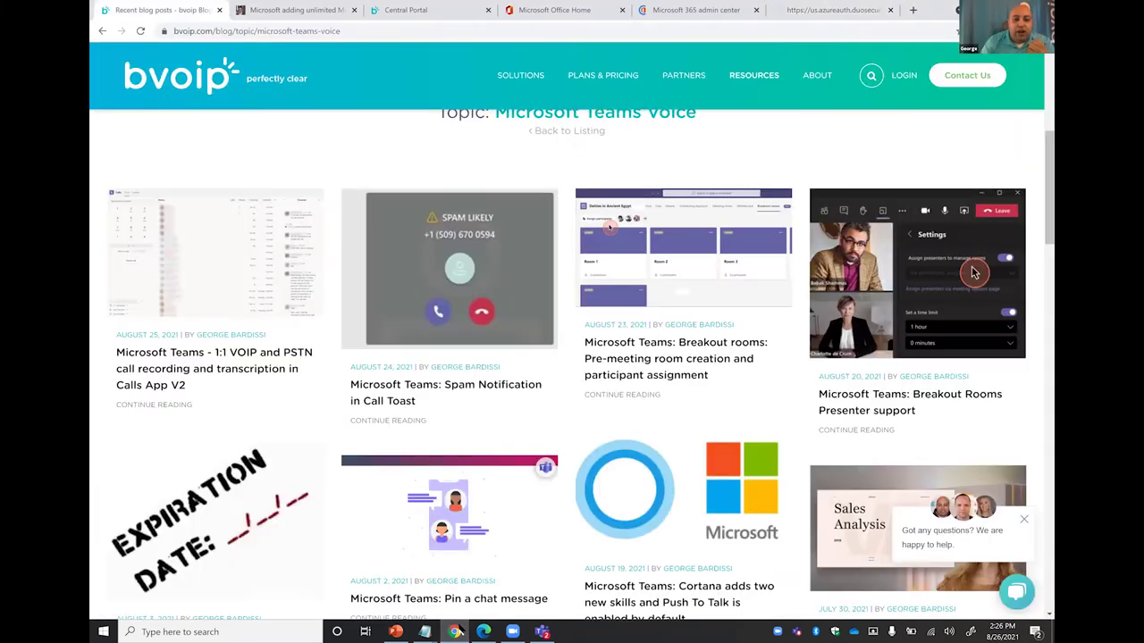
pyautogui.click(214, 368)
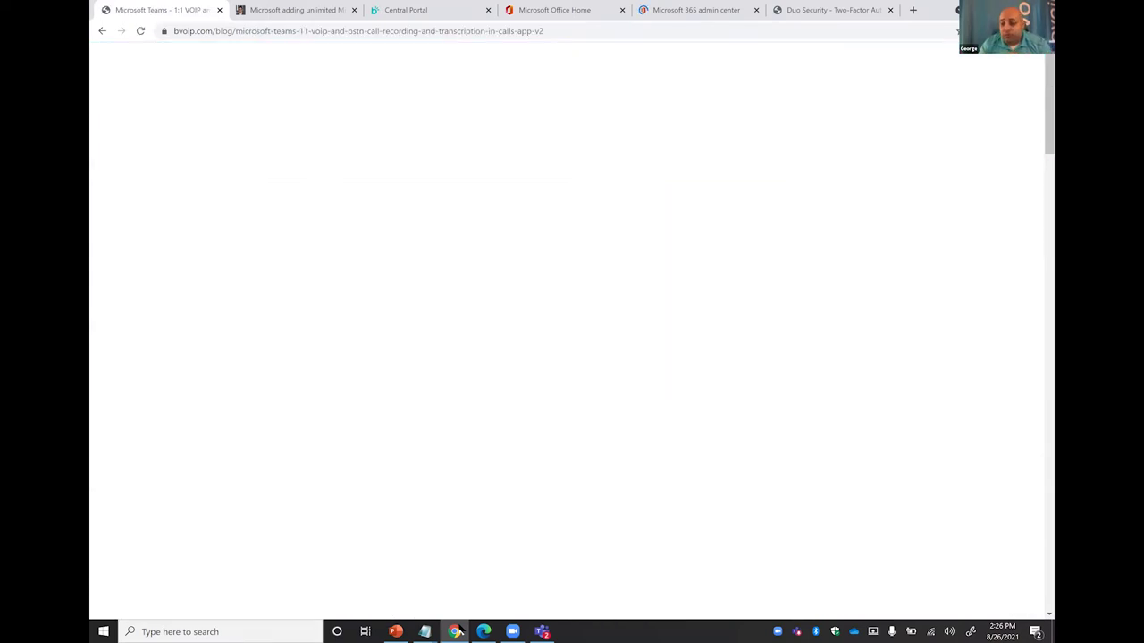
# Step: Examine the call recording article's message summary, rollout dates, call details images and admin preparation notes, and return to the Microsoft Teams Voice listing
pyautogui.scroll(-5, 572, 358)
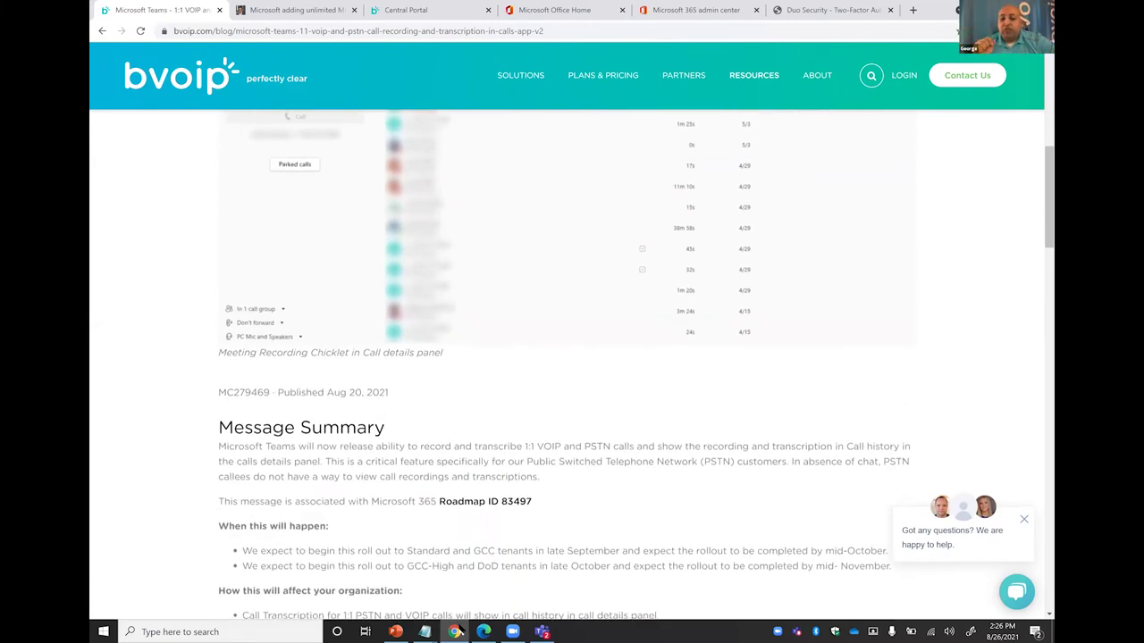
pyautogui.press('Down')
pyautogui.press('Down')
pyautogui.press('Down')
pyautogui.press('Down')
pyautogui.press('Down')
pyautogui.press('Down')
pyautogui.press('Down')
pyautogui.press('Down')
pyautogui.press('Down')
pyautogui.press('Down')
pyautogui.press('Down')
pyautogui.press('Down')
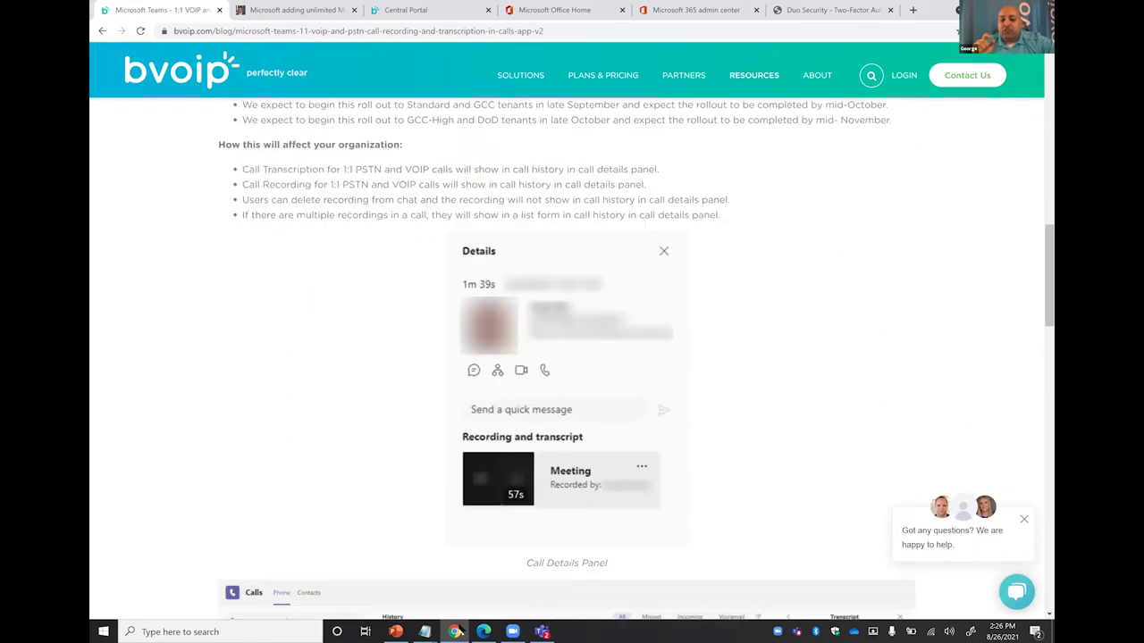
pyautogui.press('Down')
pyautogui.press('Down')
pyautogui.press('Down')
pyautogui.press('Down')
pyautogui.press('Down')
pyautogui.press('Down')
pyautogui.press('Down')
pyautogui.press('Down')
pyautogui.press('Down')
pyautogui.press('Down')
pyautogui.press('Down')
pyautogui.press('Down')
pyautogui.press('Down')
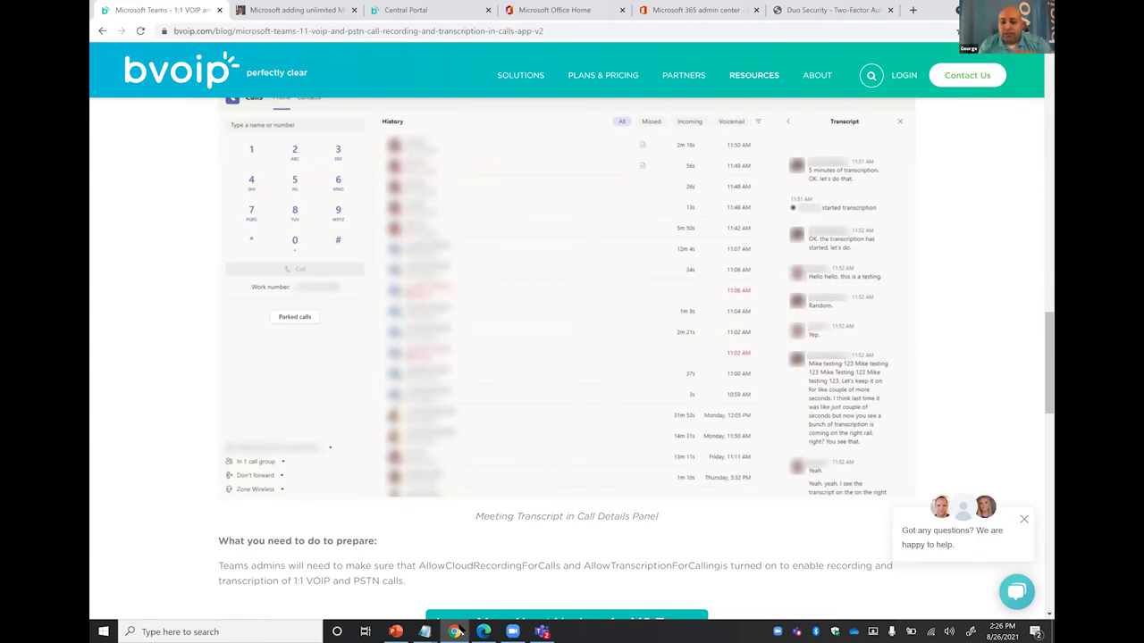
pyautogui.scroll(-3, 572, 358)
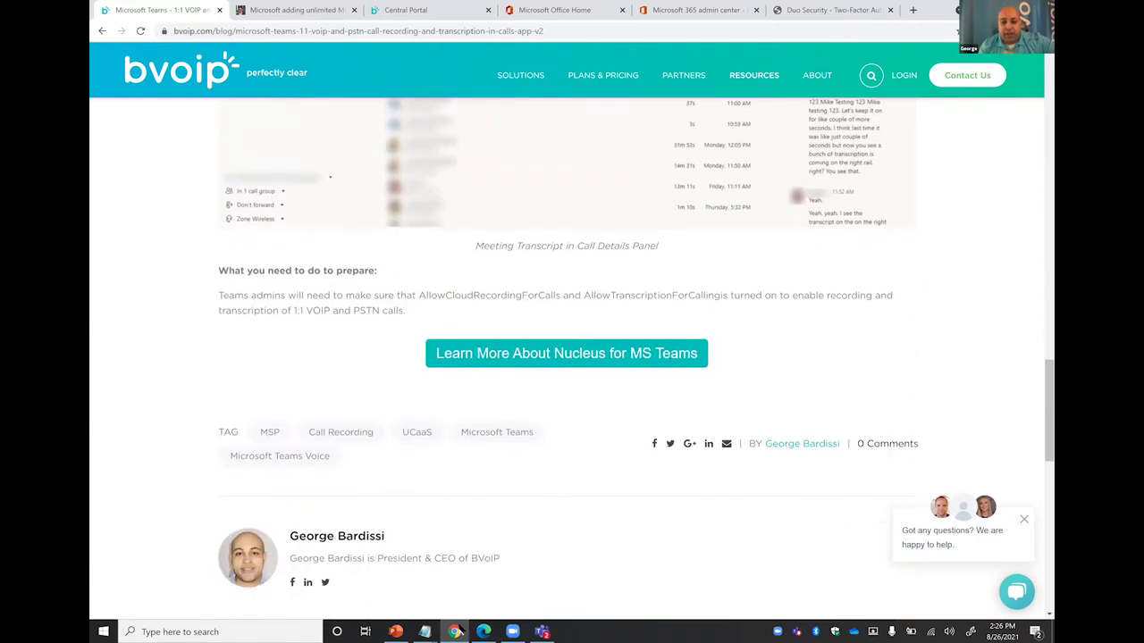
pyautogui.scroll(20, 572, 358)
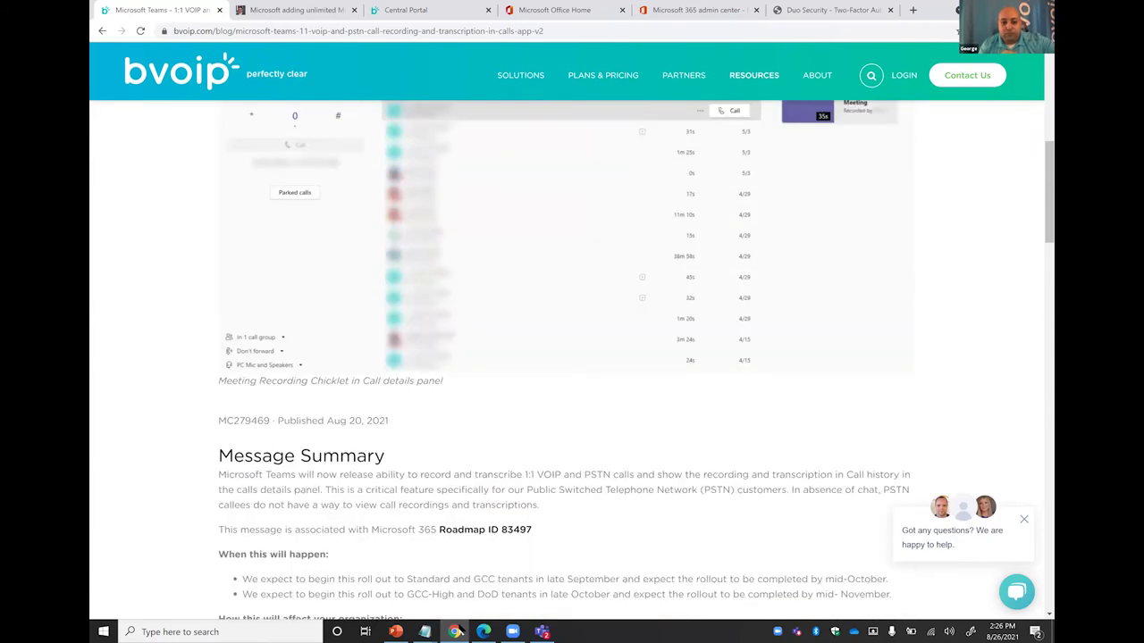
pyautogui.scroll(-5, 572, 358)
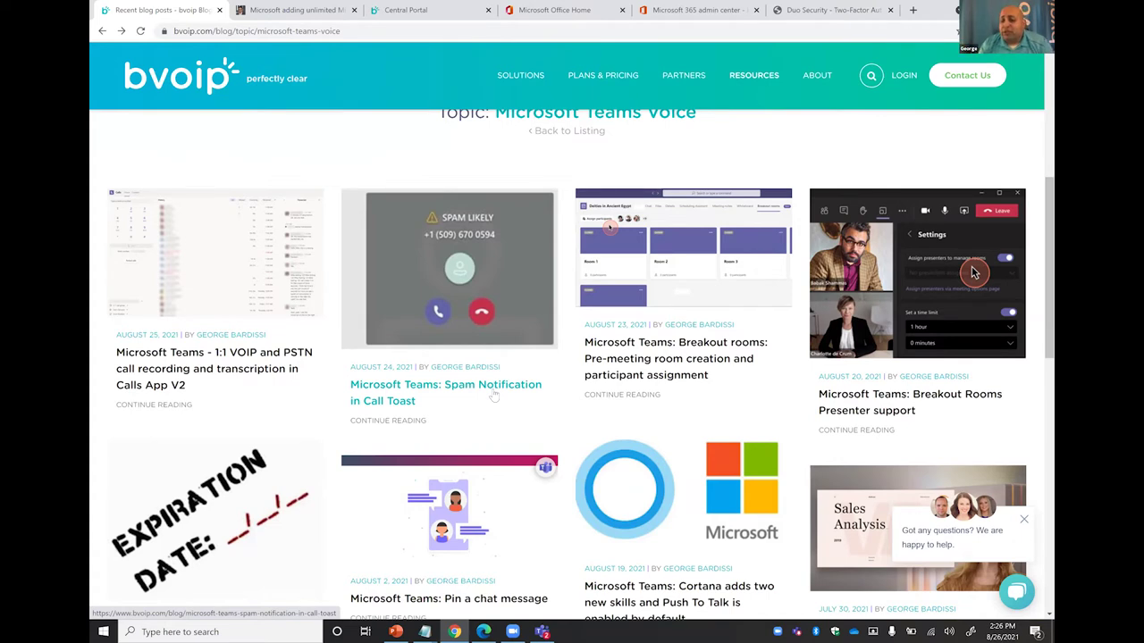
# Step: Read the Spam Notification in Call Toast article, highlight the SpamFilteringEnabledType parameter in its PowerShell command, and return to the listing
pyautogui.click(493, 396)
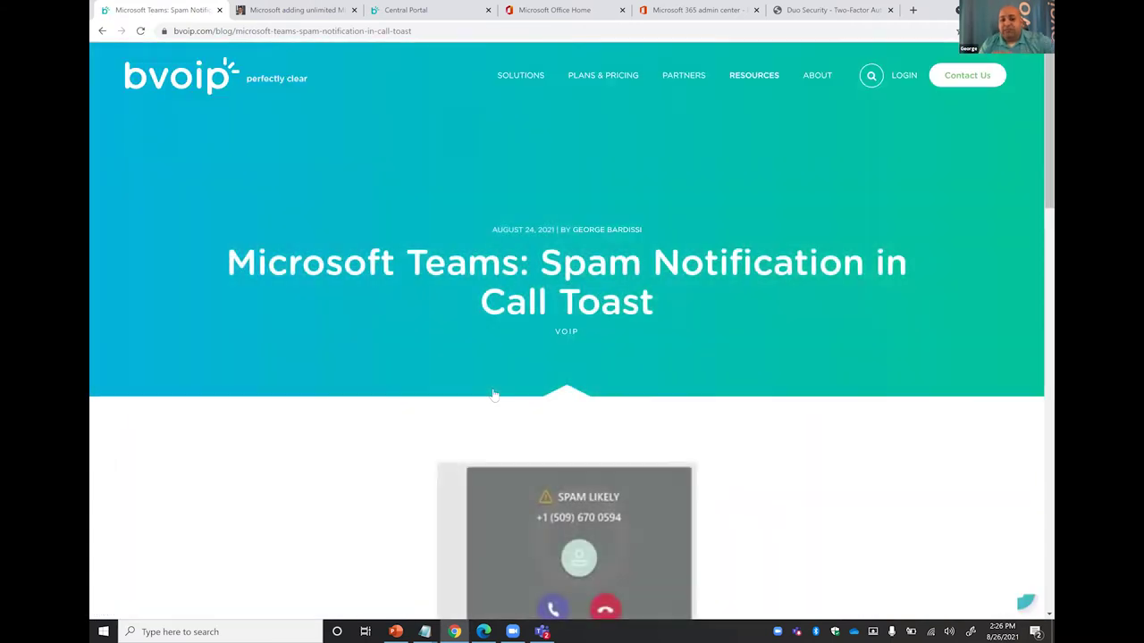
pyautogui.scroll(-3, 494, 396)
pyautogui.scroll(-3, 493, 396)
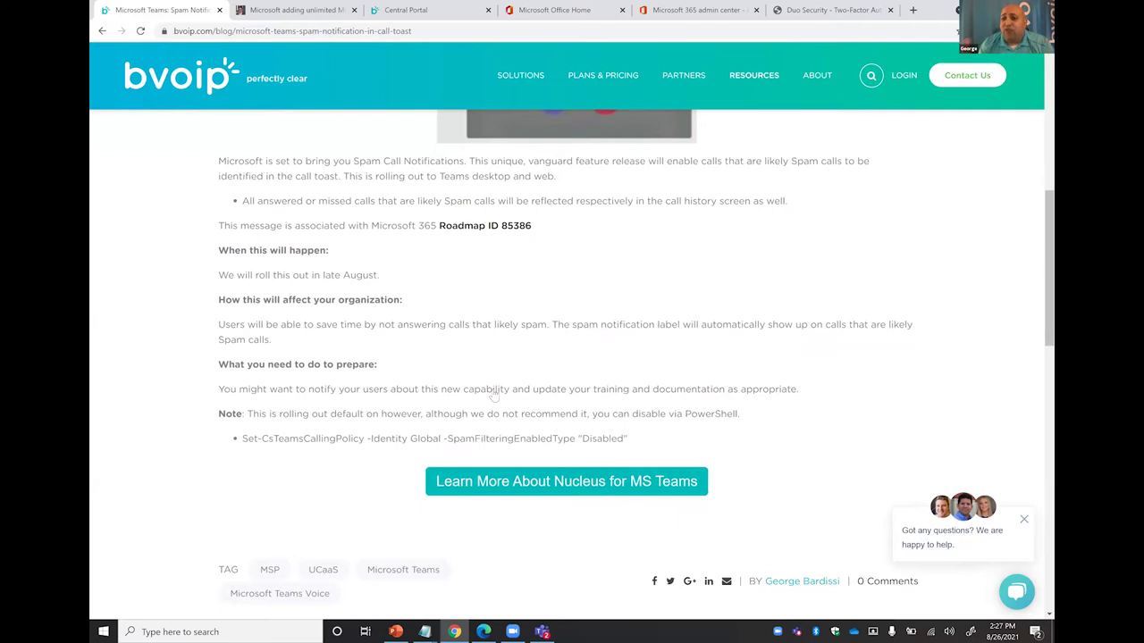
pyautogui.doubleClick(497, 439)
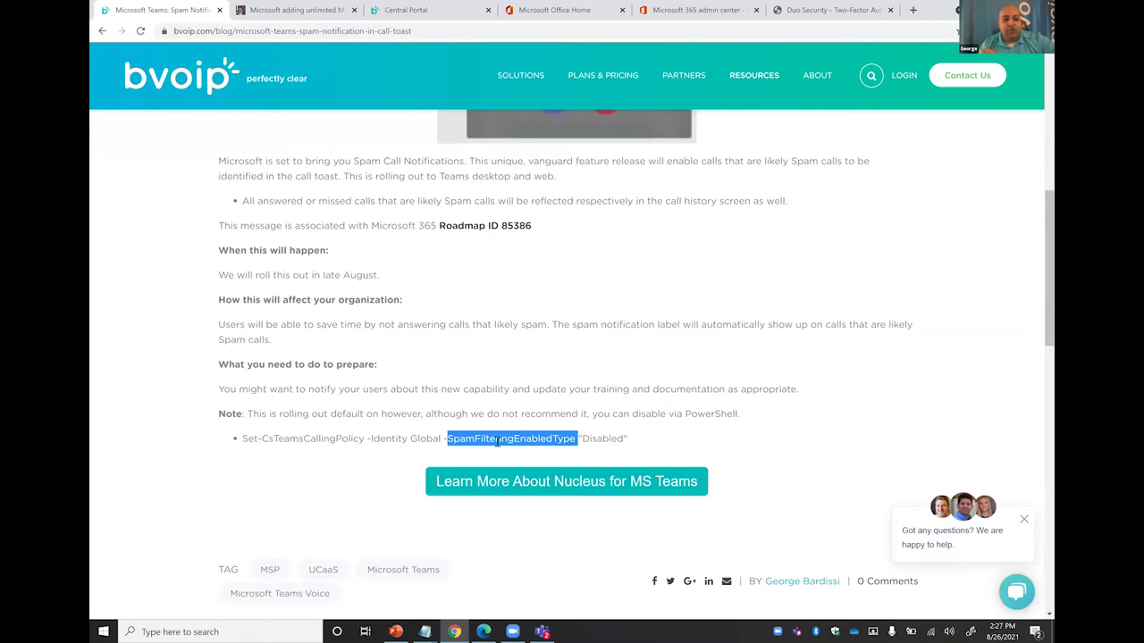
pyautogui.hotkey('alt', 'Left')
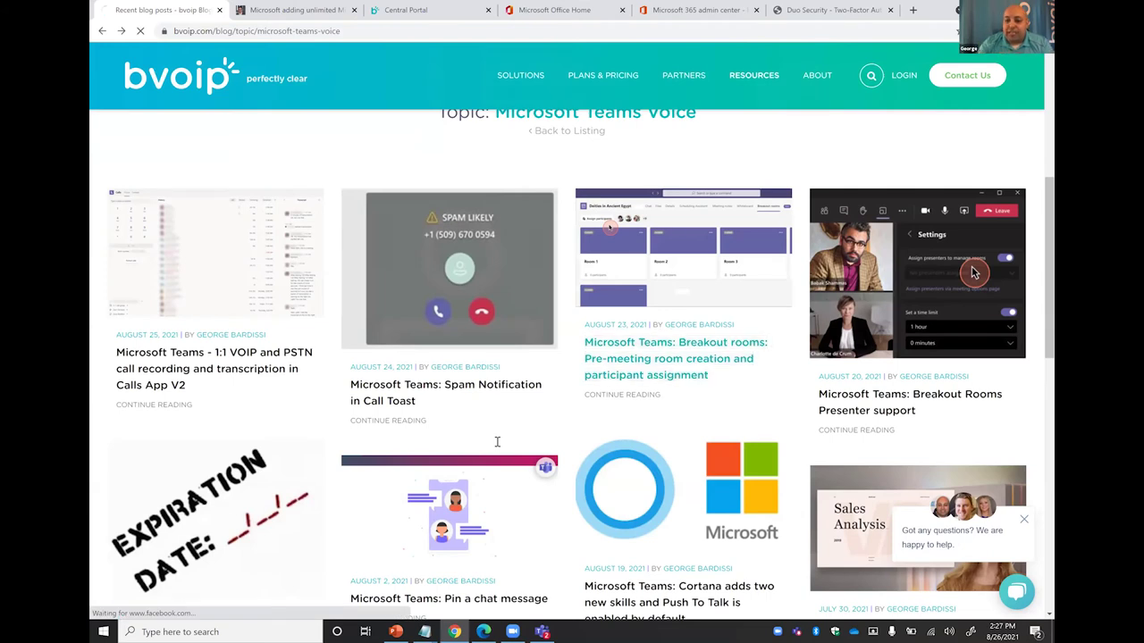
# Step: Read the article on breakout rooms pre-meeting room creation and participant assignment, and return to the blog listing
pyautogui.press('Return')
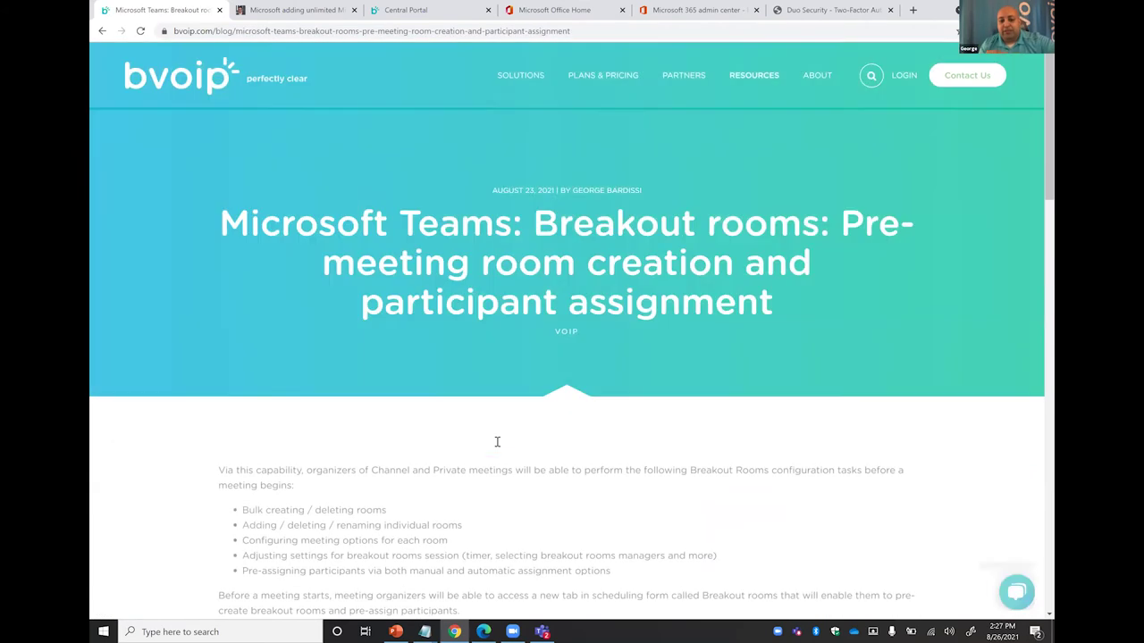
pyautogui.scroll(-5, 497, 442)
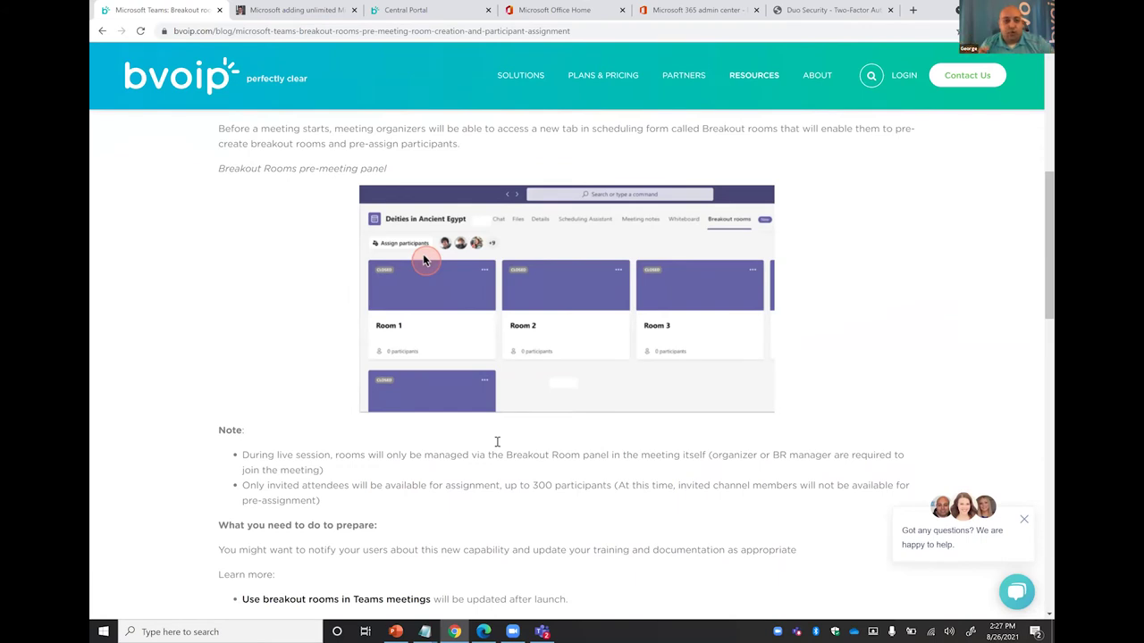
pyautogui.hotkey('alt', 'Left')
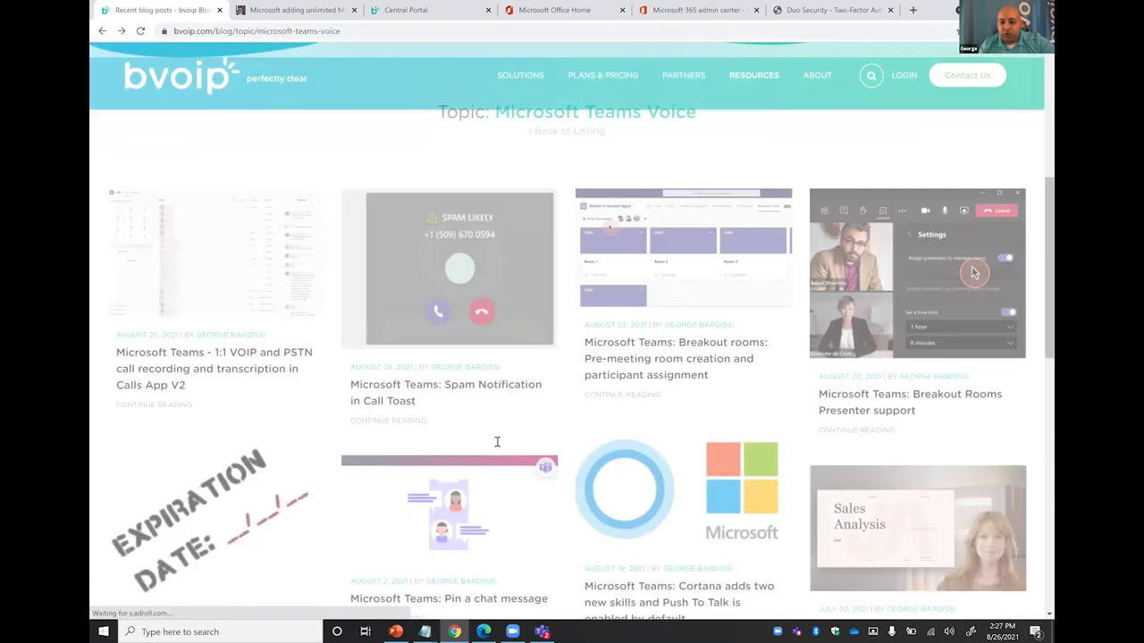
# Step: Read the article on Cortana's two new skills and Push To Talk being enabled by default, and return to the blog listing
pyautogui.scroll(-2, 497, 442)
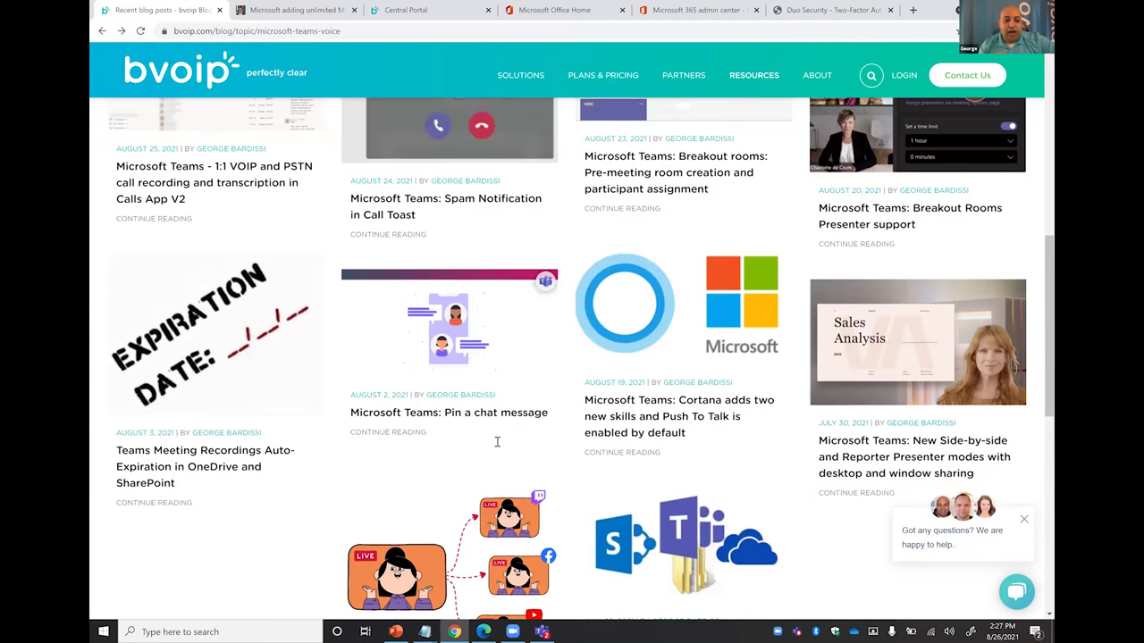
pyautogui.scroll(-1, 497, 441)
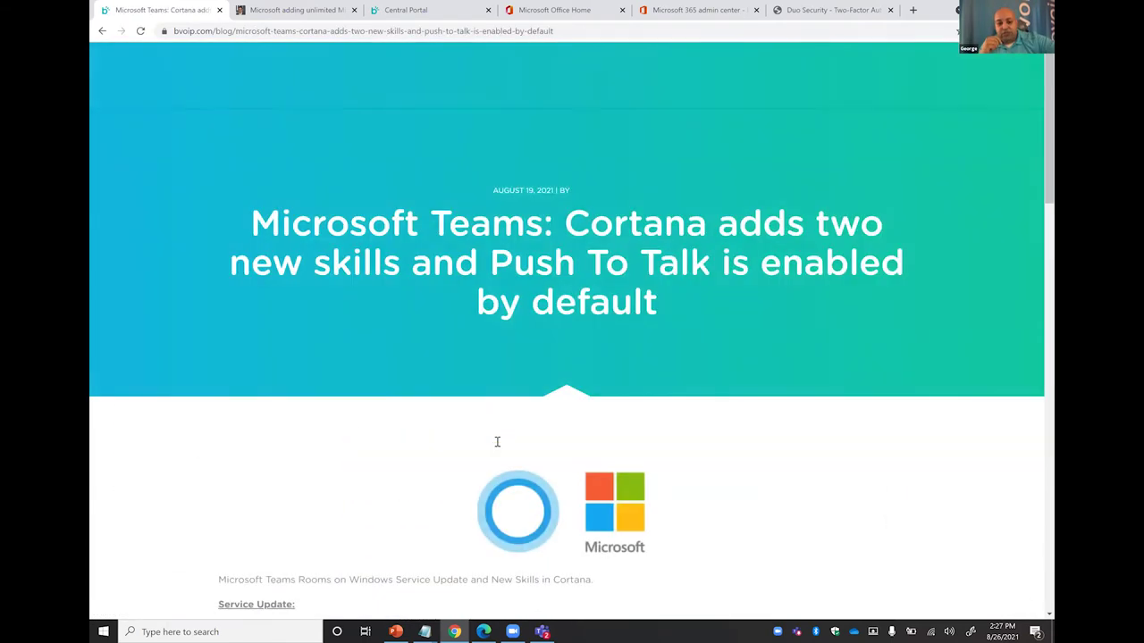
pyautogui.scroll(-6, 497, 442)
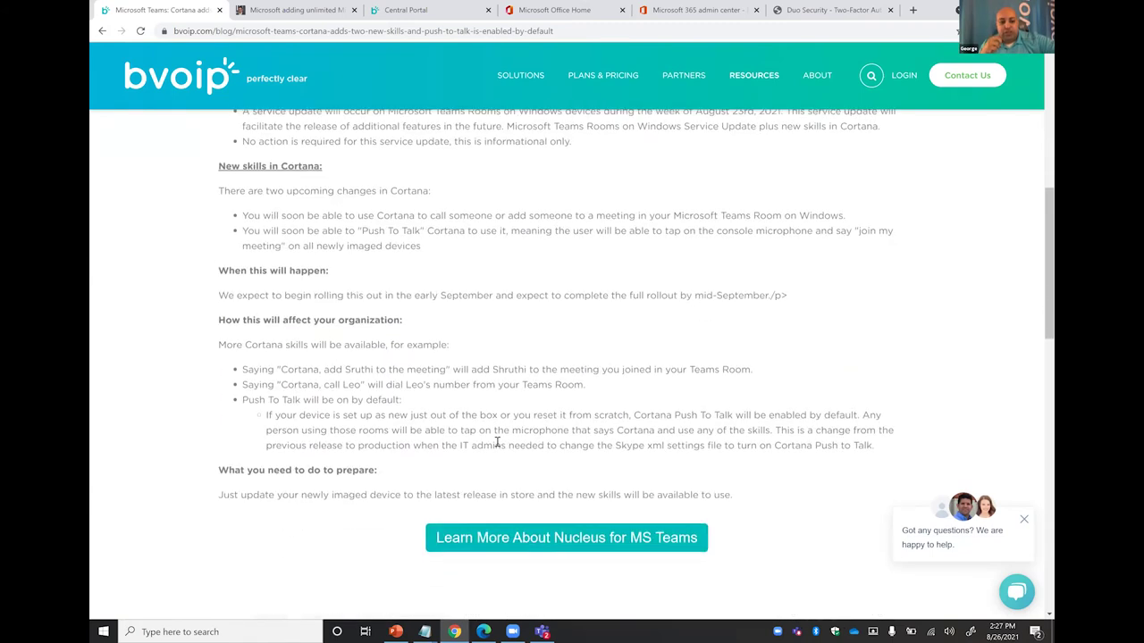
pyautogui.scroll(-1, 496, 441)
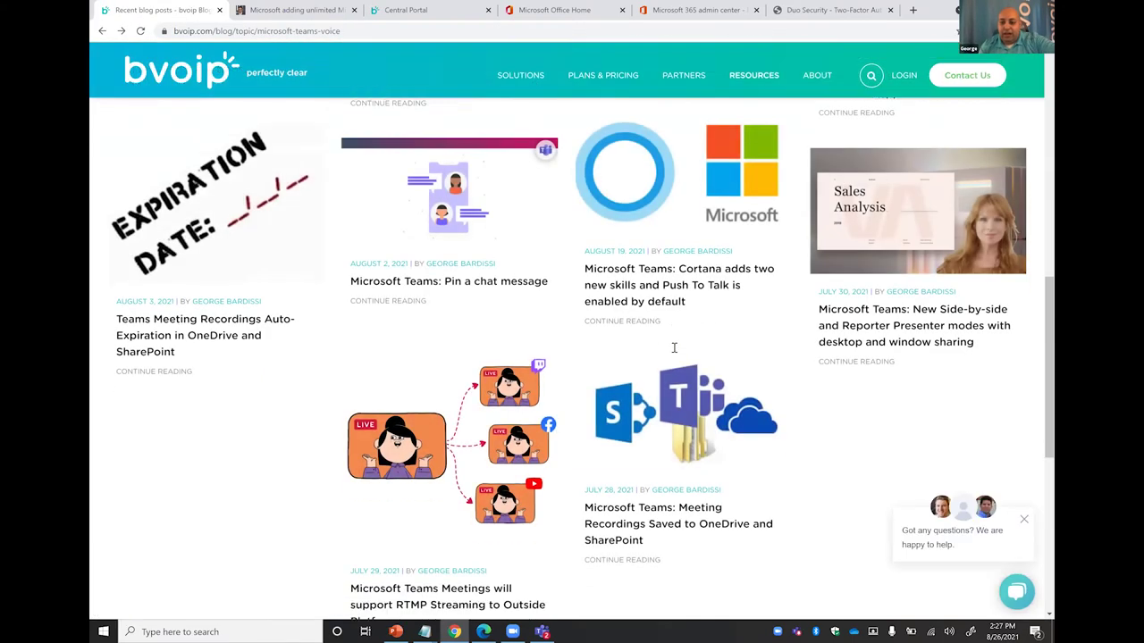
# Step: Read the article on Microsoft Teams letting users automatically record all meetings, and return to the Microsoft Teams Voice listing
pyautogui.scroll(-1, 674, 348)
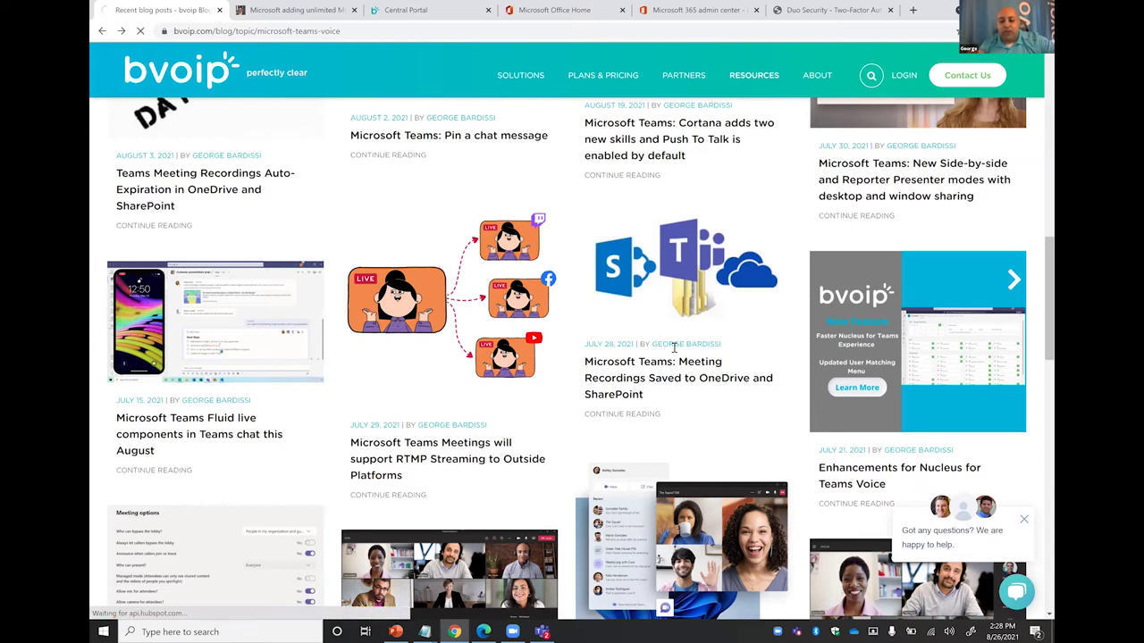
pyautogui.click(674, 347)
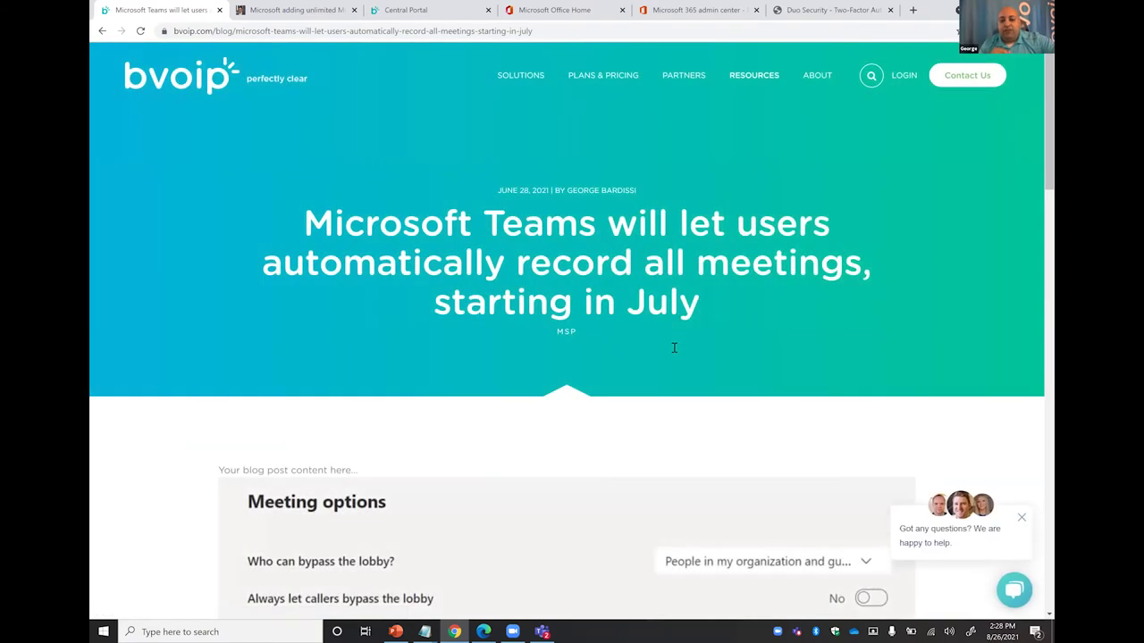
pyautogui.scroll(-5, 674, 348)
pyautogui.scroll(-2, 674, 348)
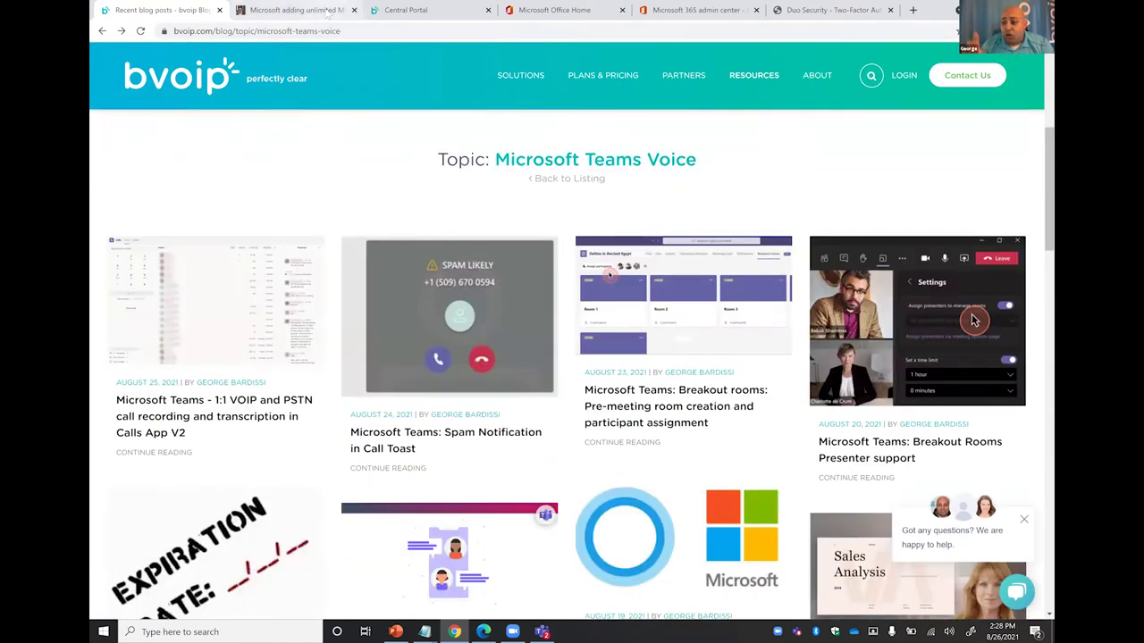
# Step: Read the Tom Talks article on unlimited Teams meeting PSTN dial-in, examining the licence inclusion, add-on cost and plan price increases
pyautogui.click(328, 15)
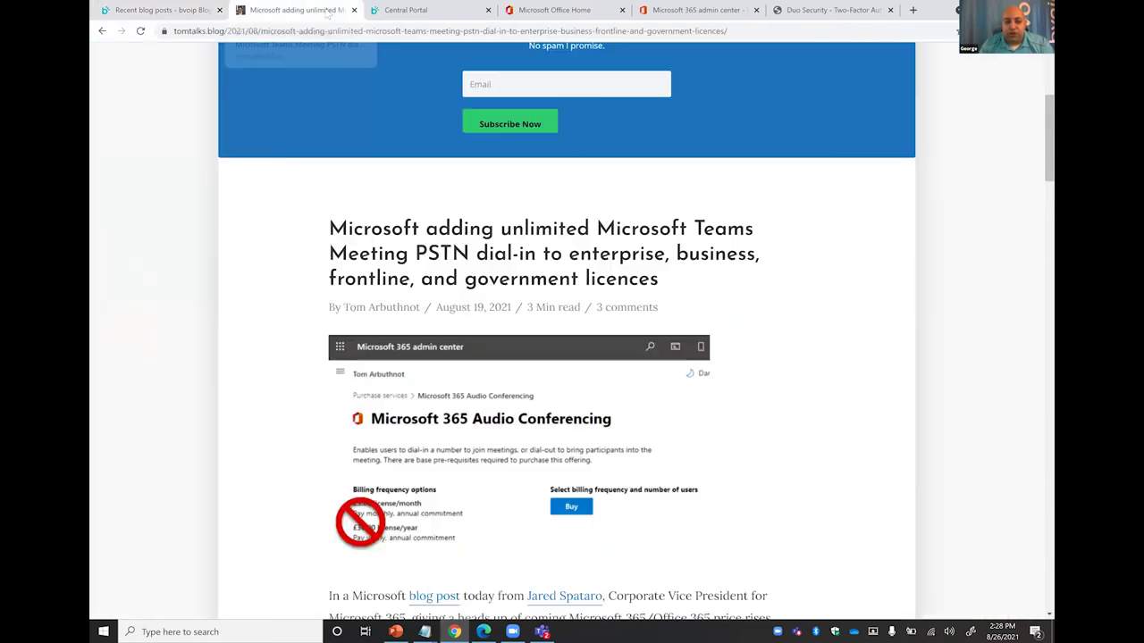
pyautogui.scroll(-1, 419, 87)
pyautogui.scroll(-1, 419, 87)
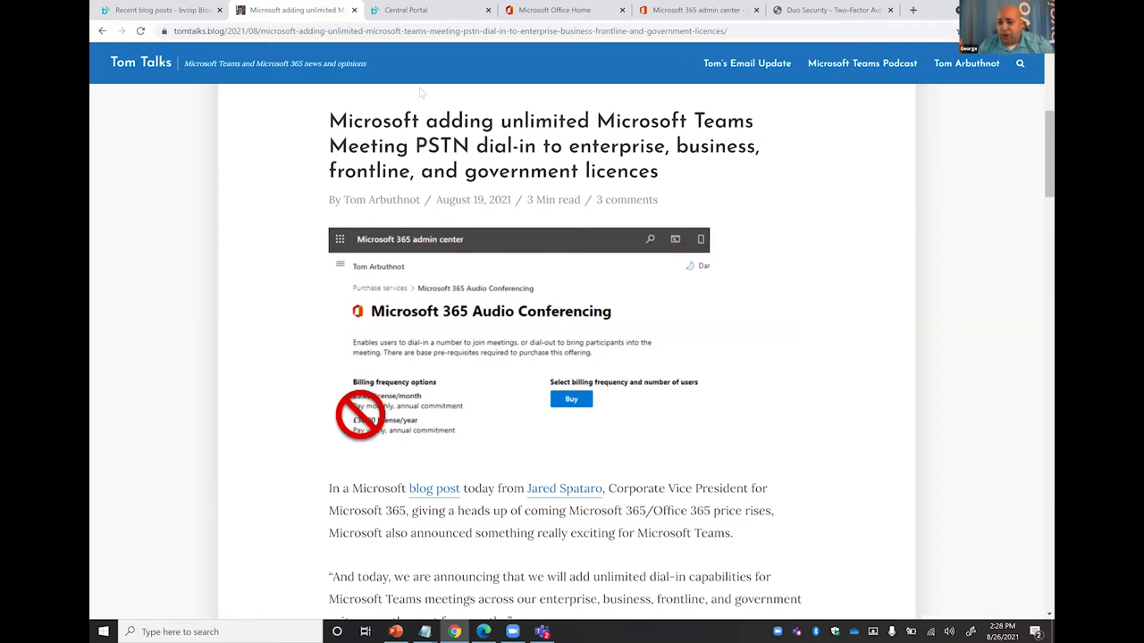
pyautogui.scroll(-8, 420, 92)
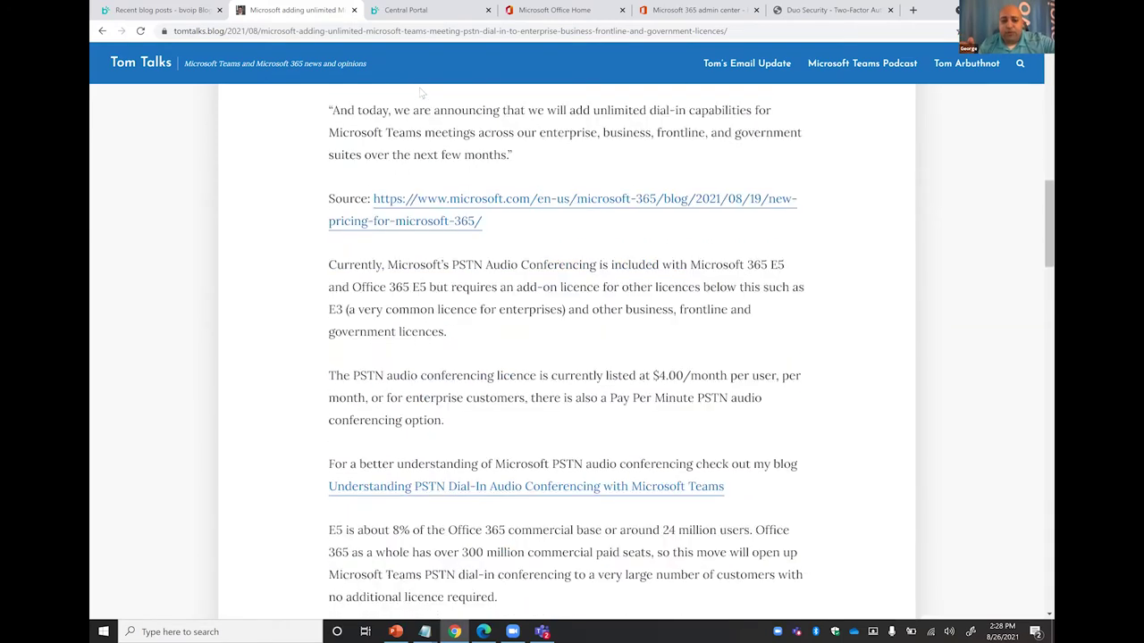
pyautogui.scroll(-8, 420, 92)
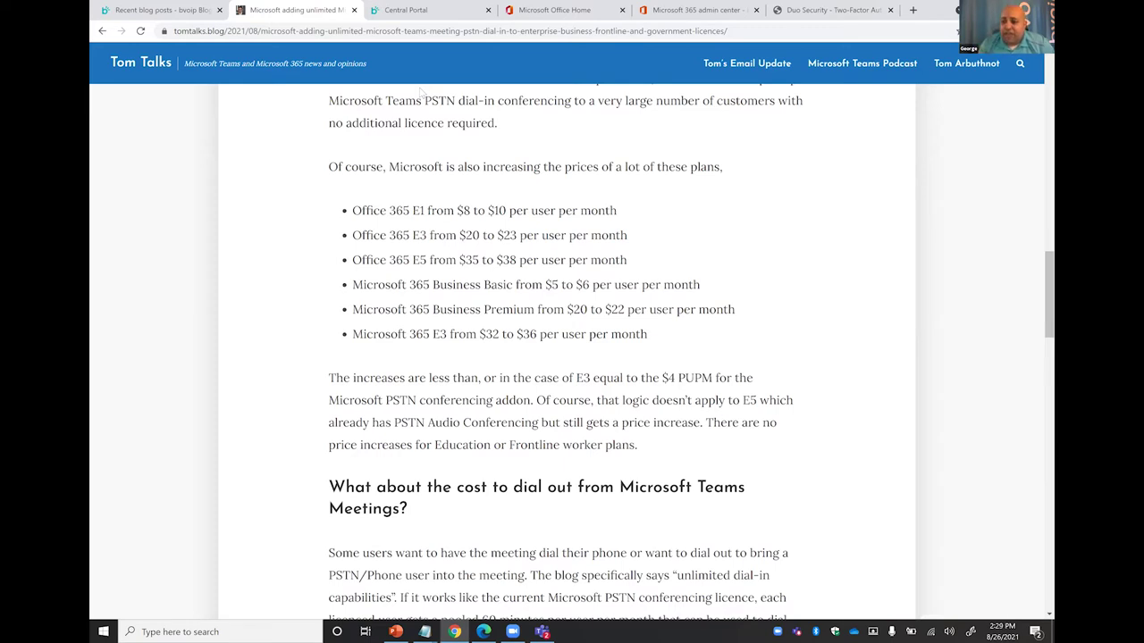
pyautogui.scroll(5, 419, 92)
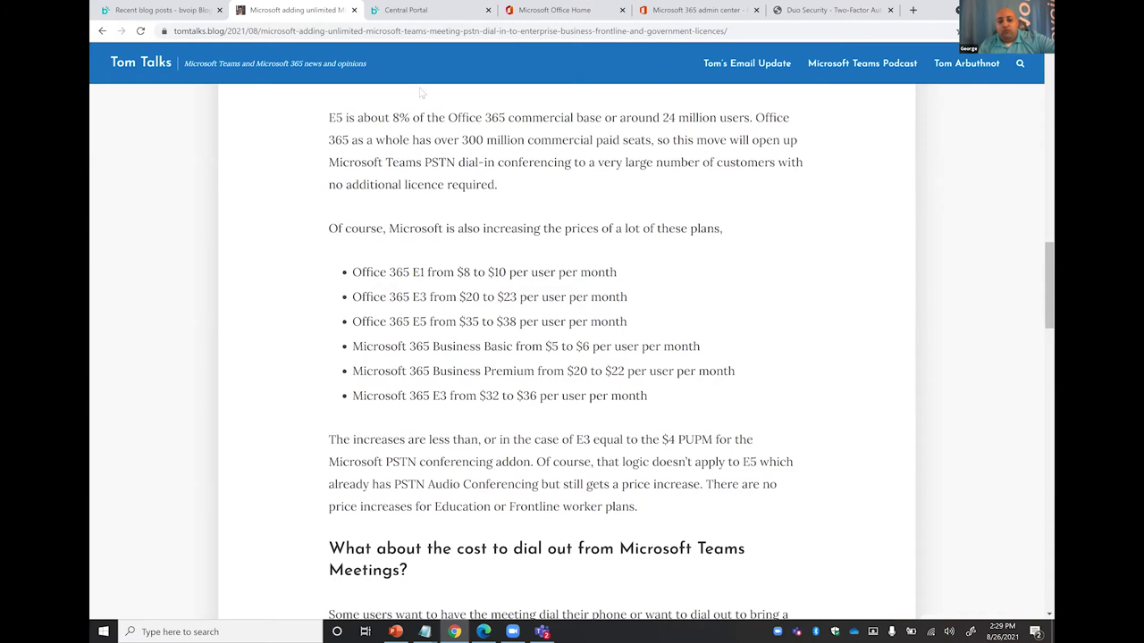
pyautogui.scroll(4, 419, 92)
pyautogui.scroll(-3, 420, 93)
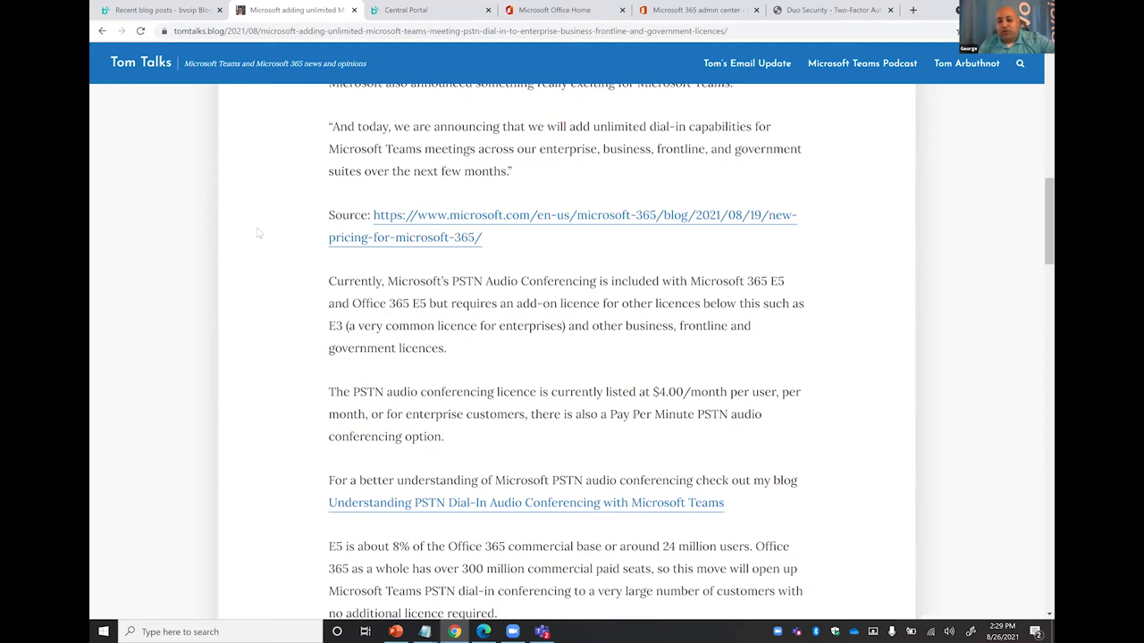
pyautogui.scroll(-3, 257, 234)
pyautogui.scroll(-1, 257, 233)
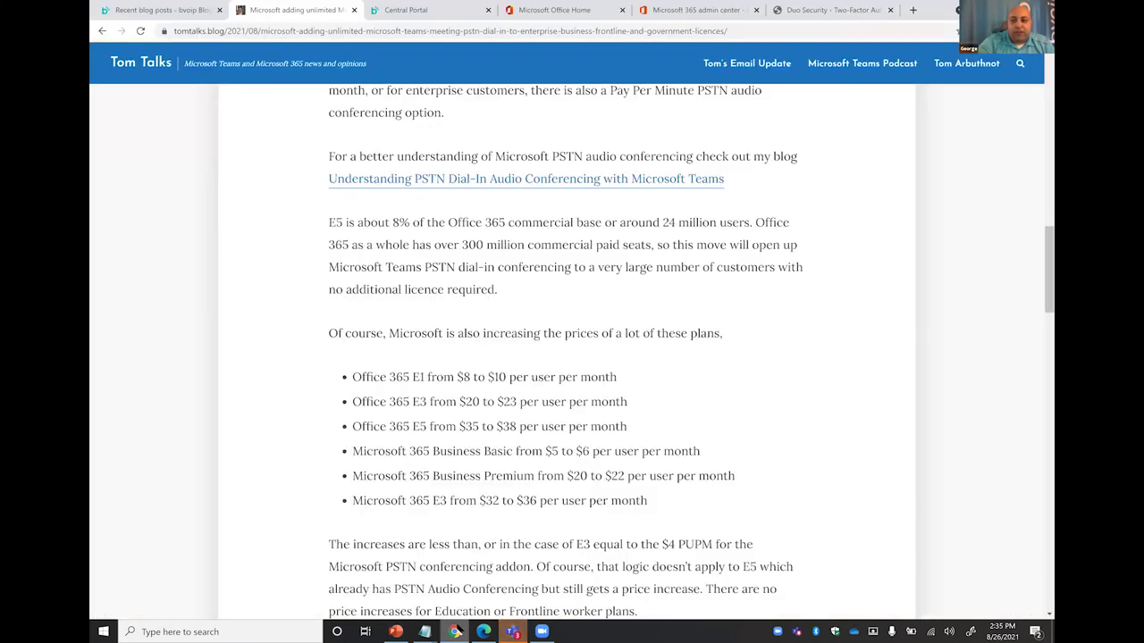
# Step: Close the Duo two-factor authentication page that denied access and return to the Microsoft 365 admin center
pyautogui.hotkey('ctrl', '6')
pyautogui.click(166, 40)
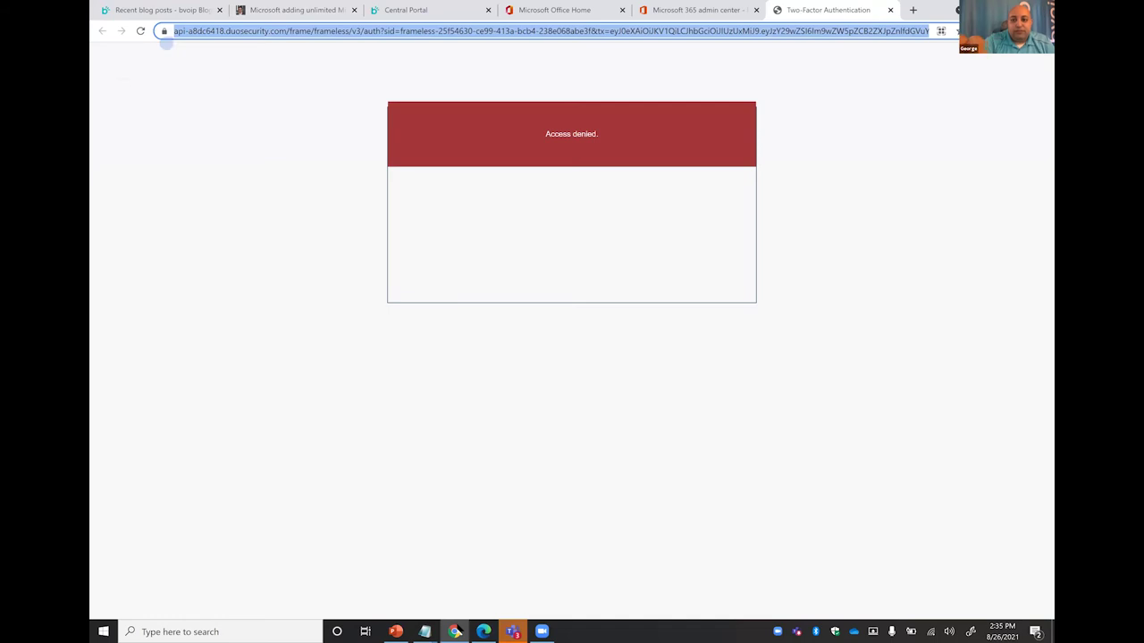
pyautogui.rightClick(167, 39)
pyautogui.click(174, 66)
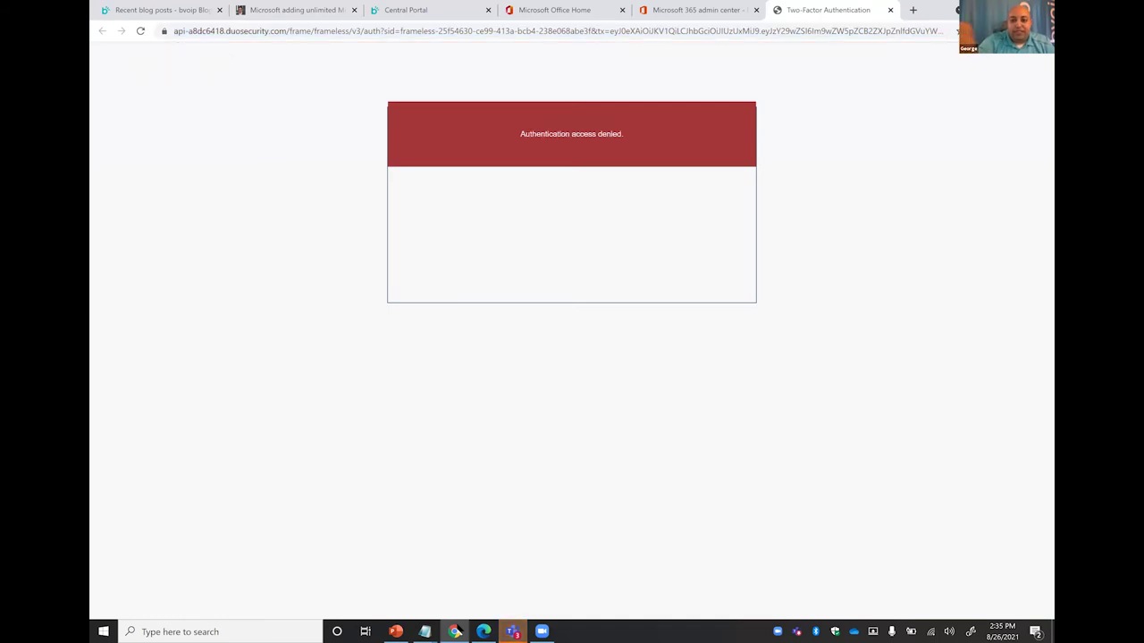
pyautogui.hotkey('ctrl', '5')
pyautogui.hotkey('ctrl', '6')
pyautogui.hotkey('ctrl', 'w')
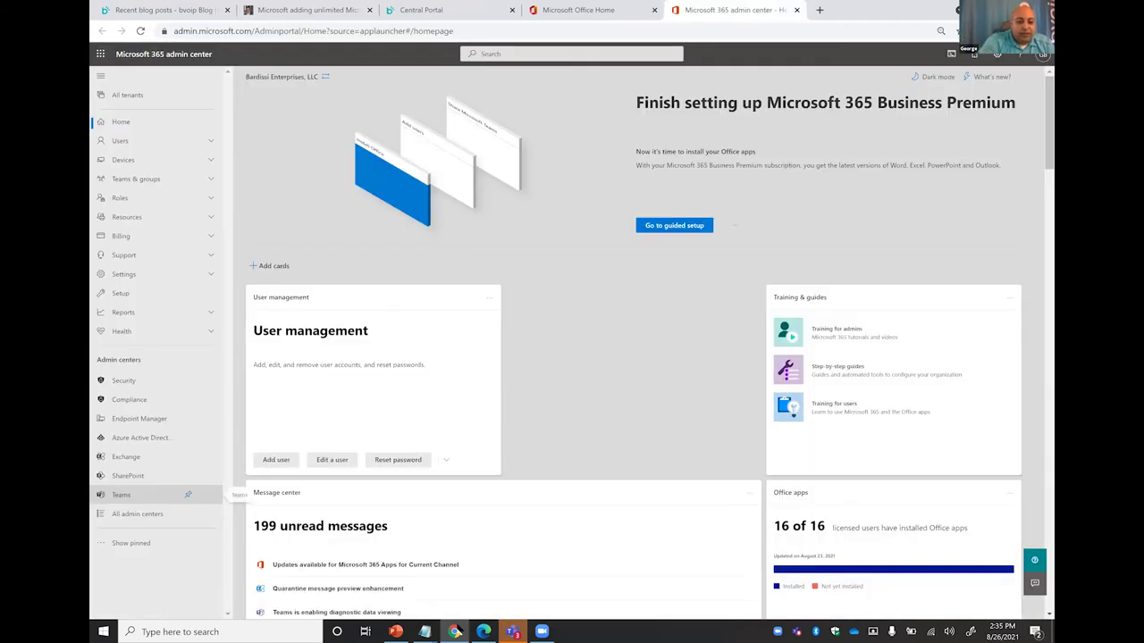
# Step: Open the Teams admin center, answer the stay-signed-in prompt, and go to the Direct Routing page
pyautogui.click(152, 495)
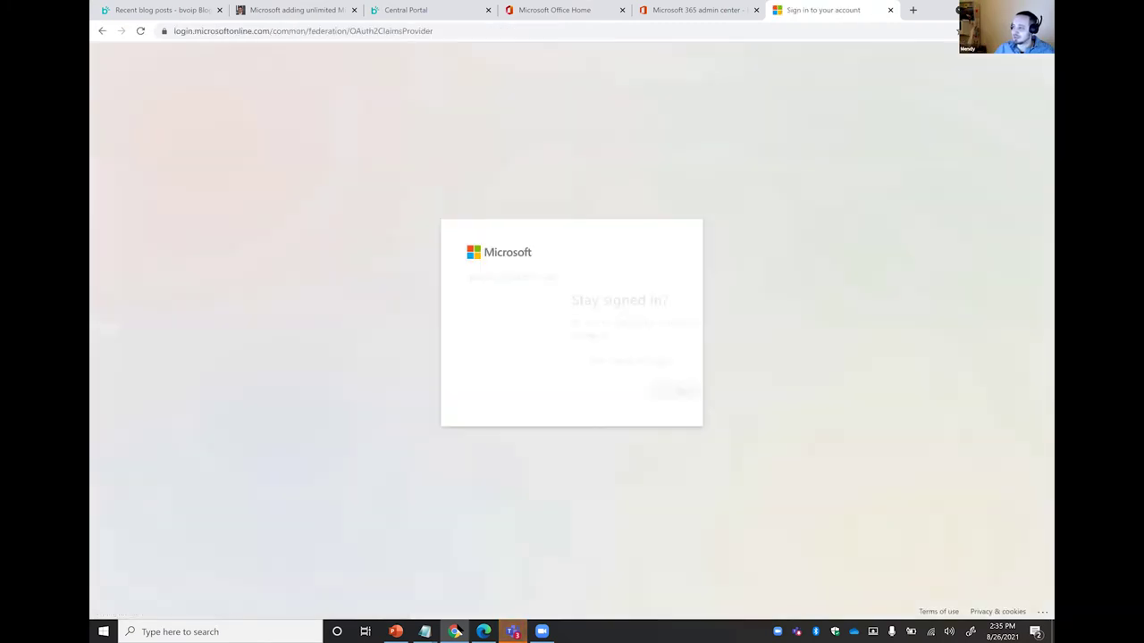
pyautogui.click(577, 388)
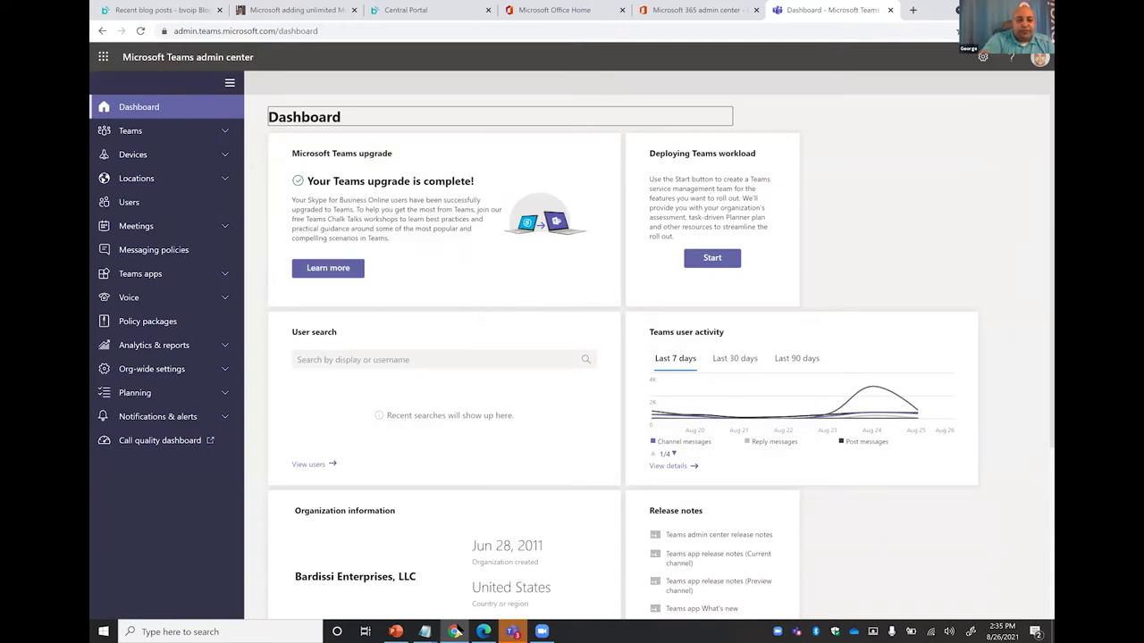
pyautogui.click(132, 154)
pyautogui.click(132, 153)
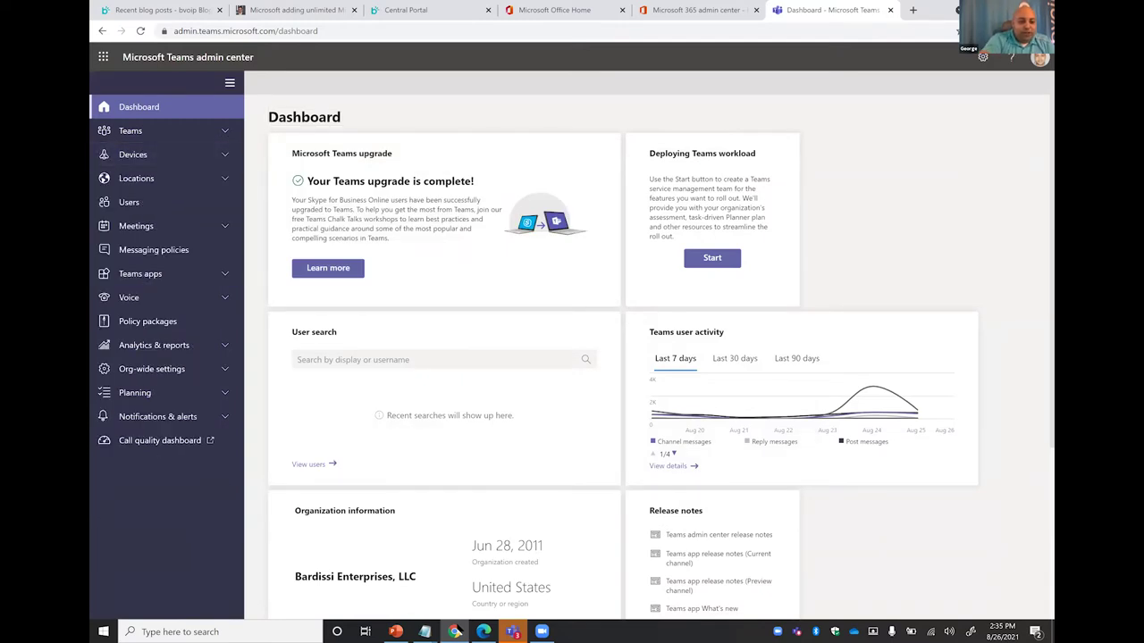
pyautogui.click(134, 297)
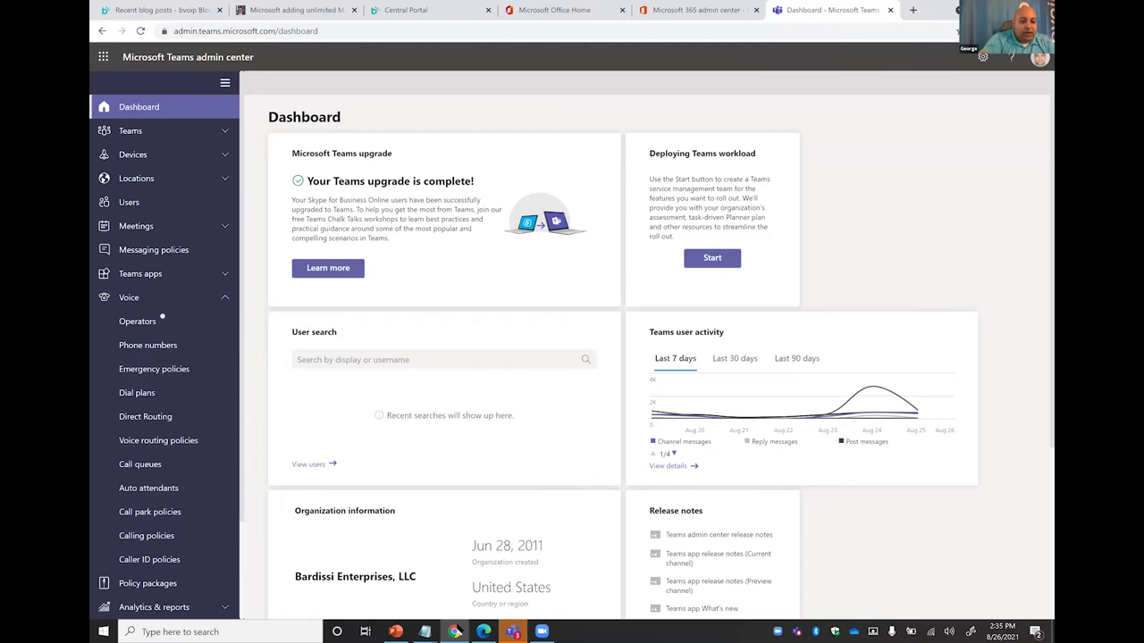
pyautogui.click(145, 417)
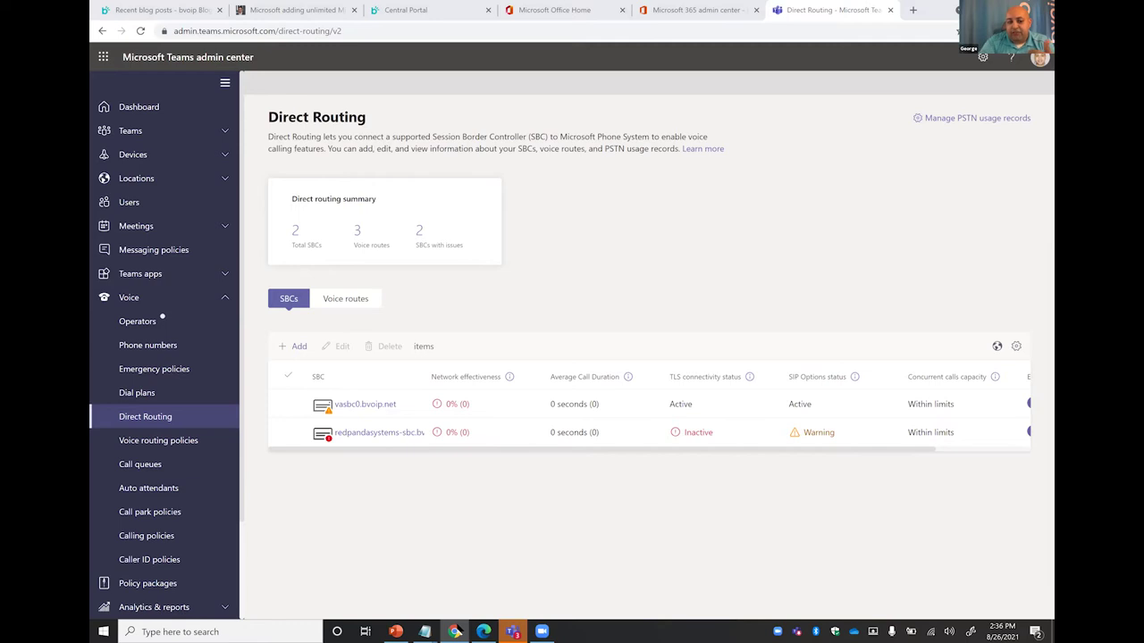
# Step: Examine the SBC settings and location based routing options of vasbc0.bvoip.net
pyautogui.click(365, 404)
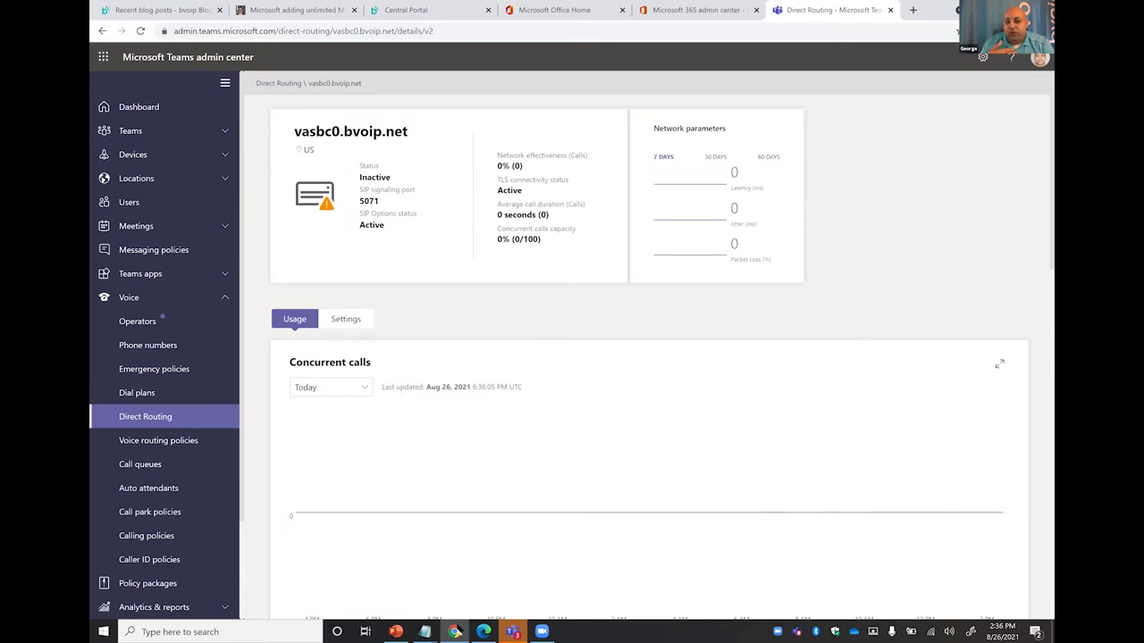
pyautogui.click(345, 318)
pyautogui.scroll(-2, 648, 358)
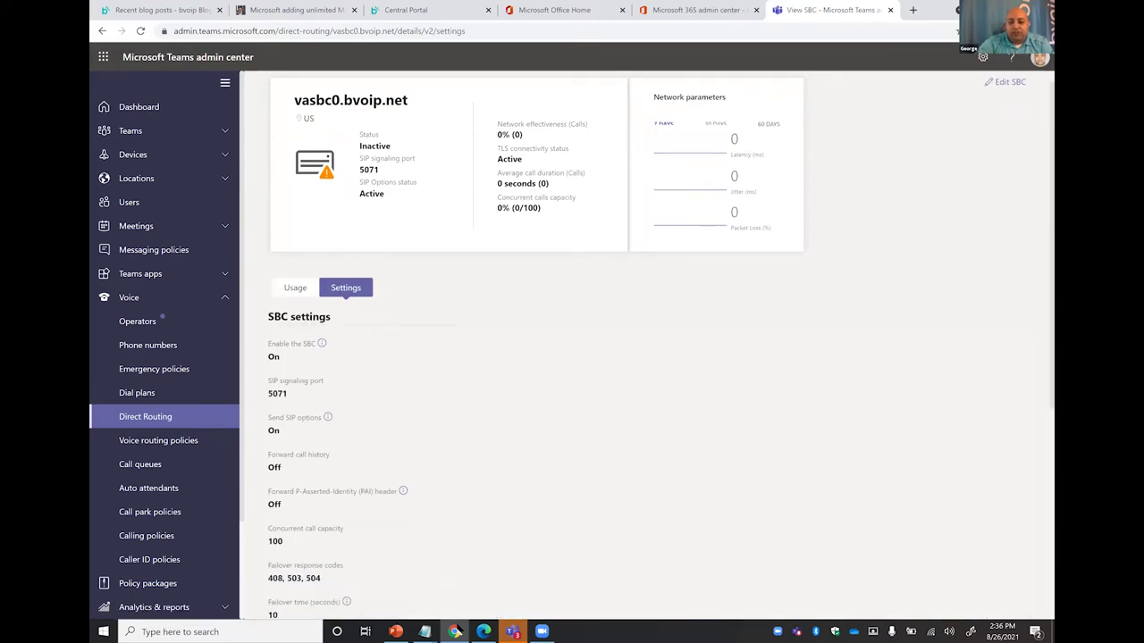
pyautogui.scroll(-1, 648, 357)
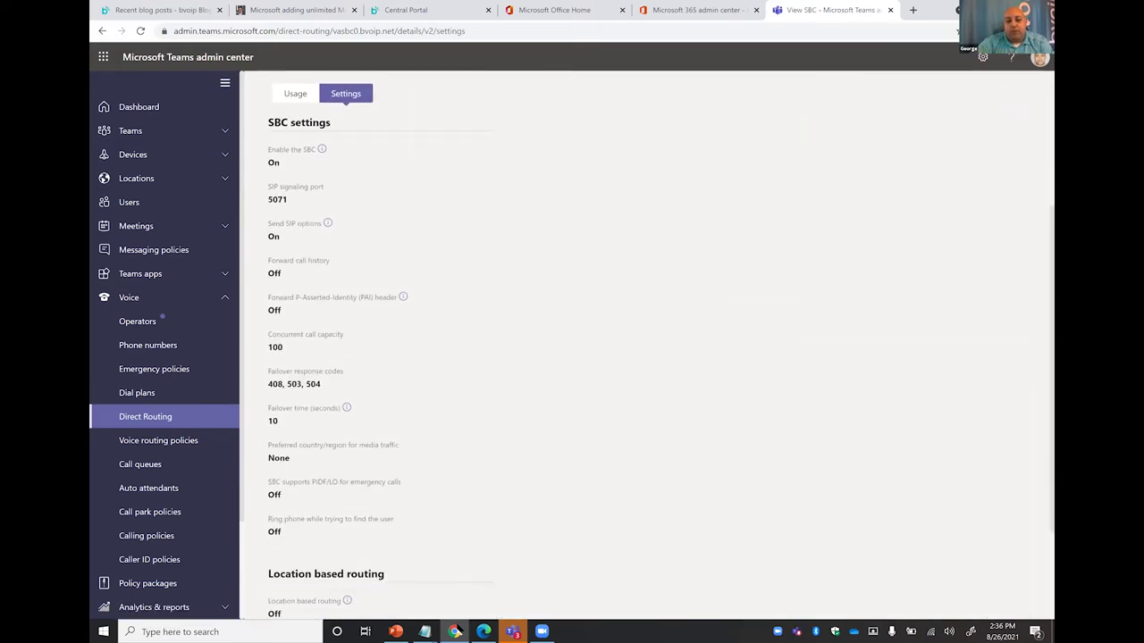
pyautogui.scroll(-2, 648, 358)
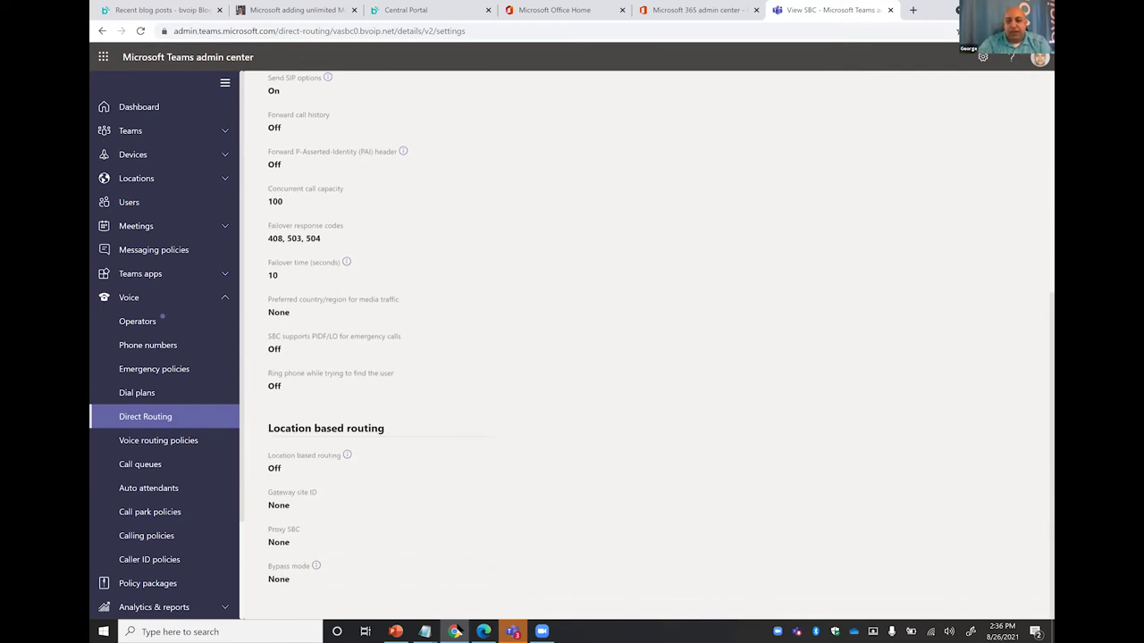
pyautogui.scroll(5, 647, 358)
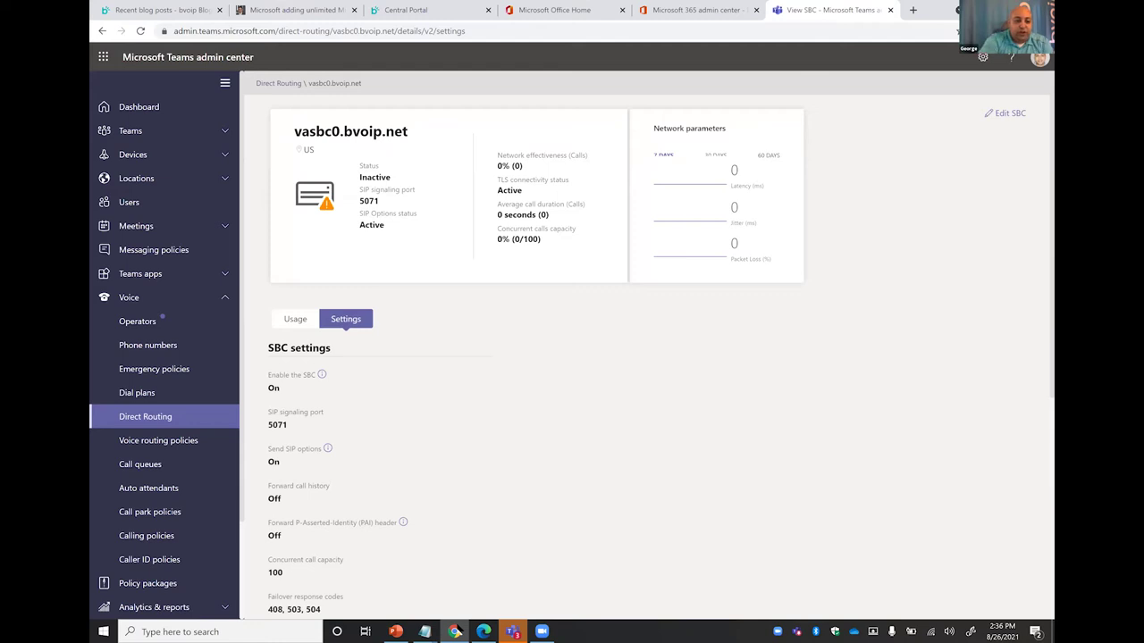
# Step: Examine the PSTN usage record of the US Only voice routing policy and the options of the Global calling policy
pyautogui.click(158, 441)
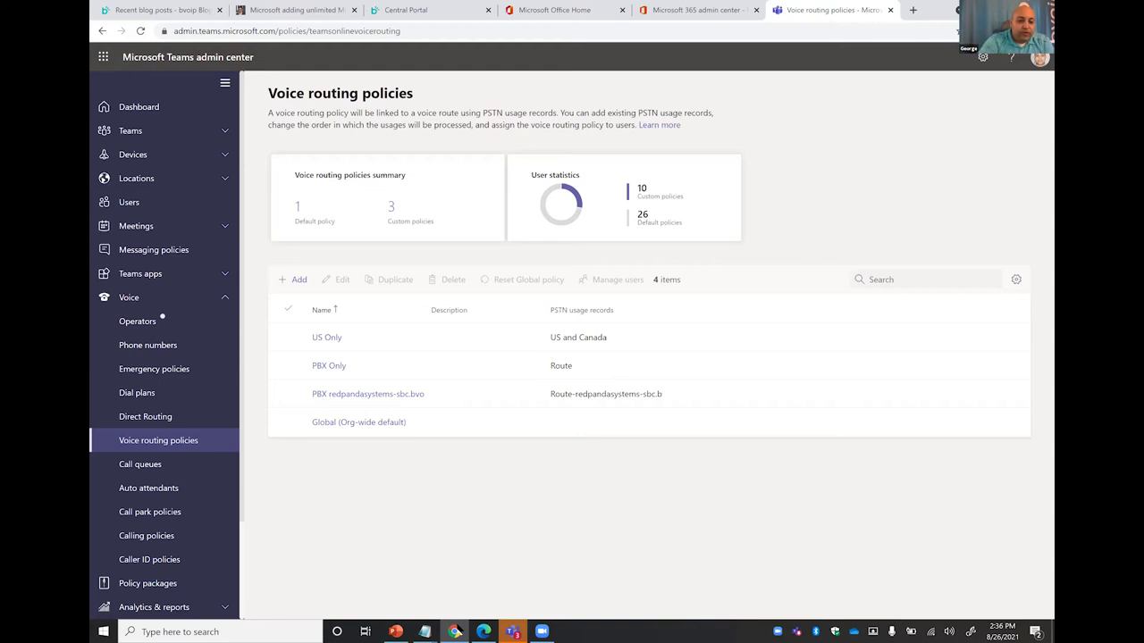
pyautogui.click(326, 337)
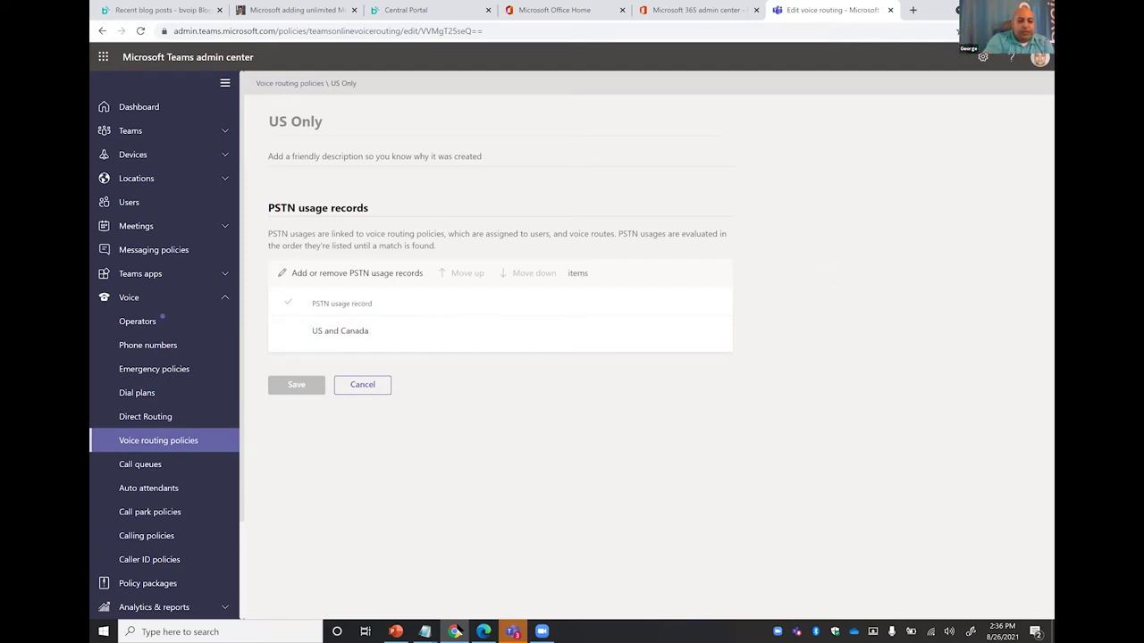
pyautogui.click(146, 535)
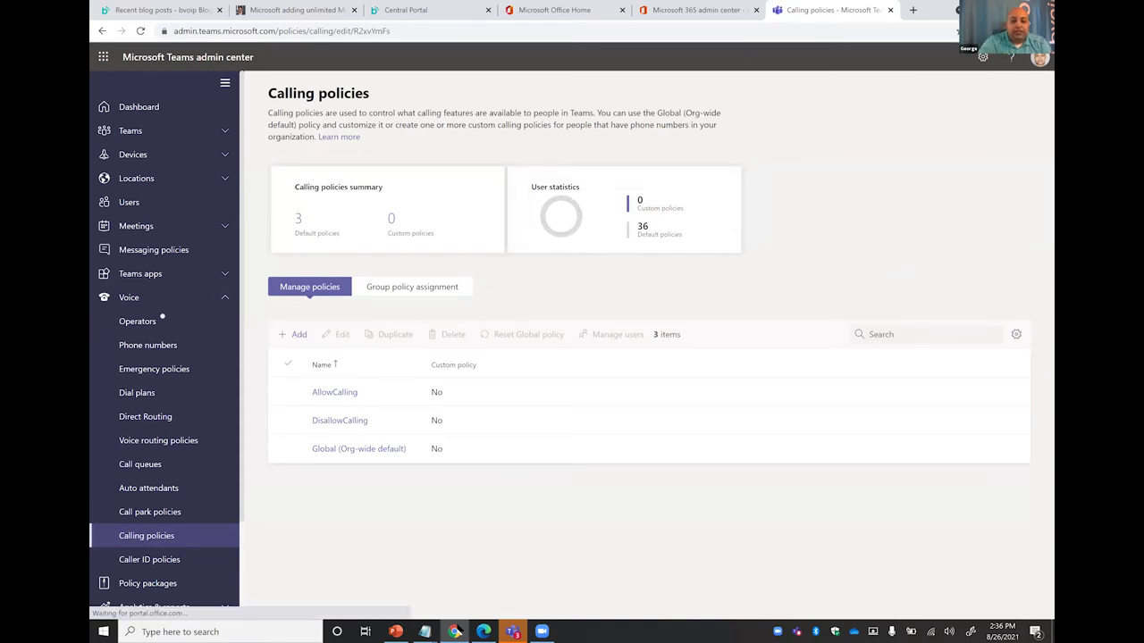
pyautogui.click(359, 449)
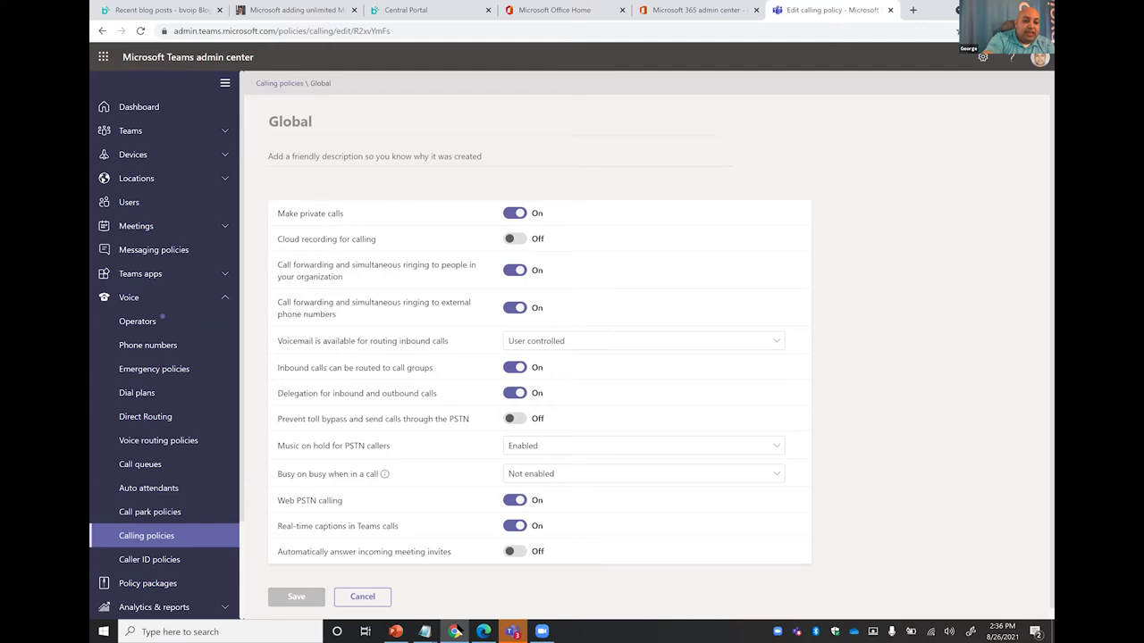
# Step: View the Global emergency calling policy's notification options, close it without changes, and return to the voice routing policies
pyautogui.click(154, 369)
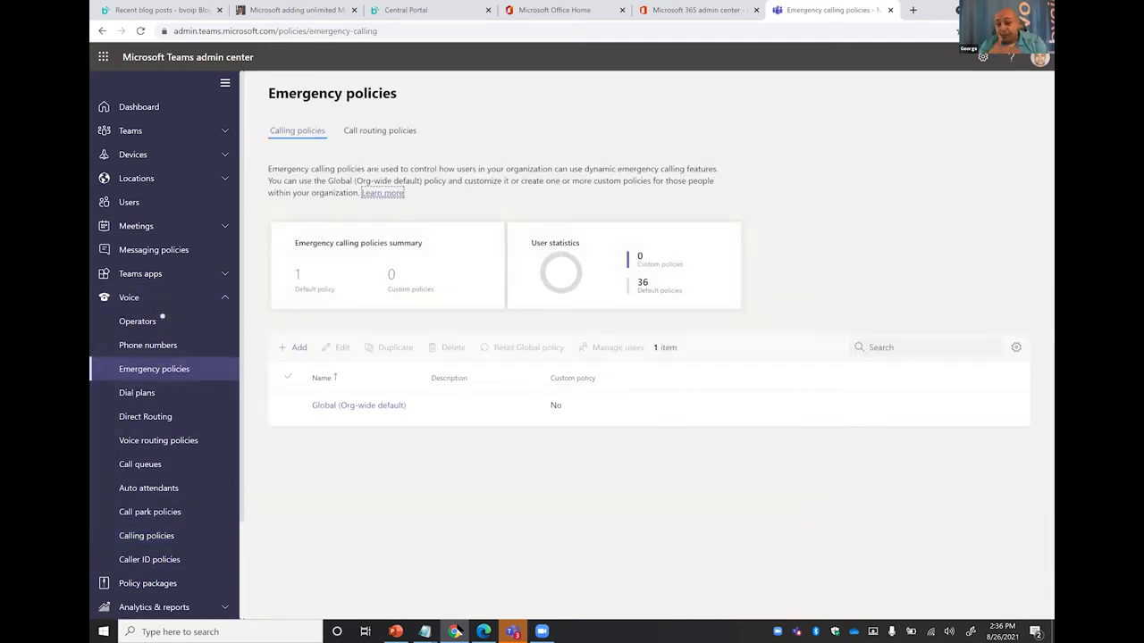
pyautogui.click(358, 405)
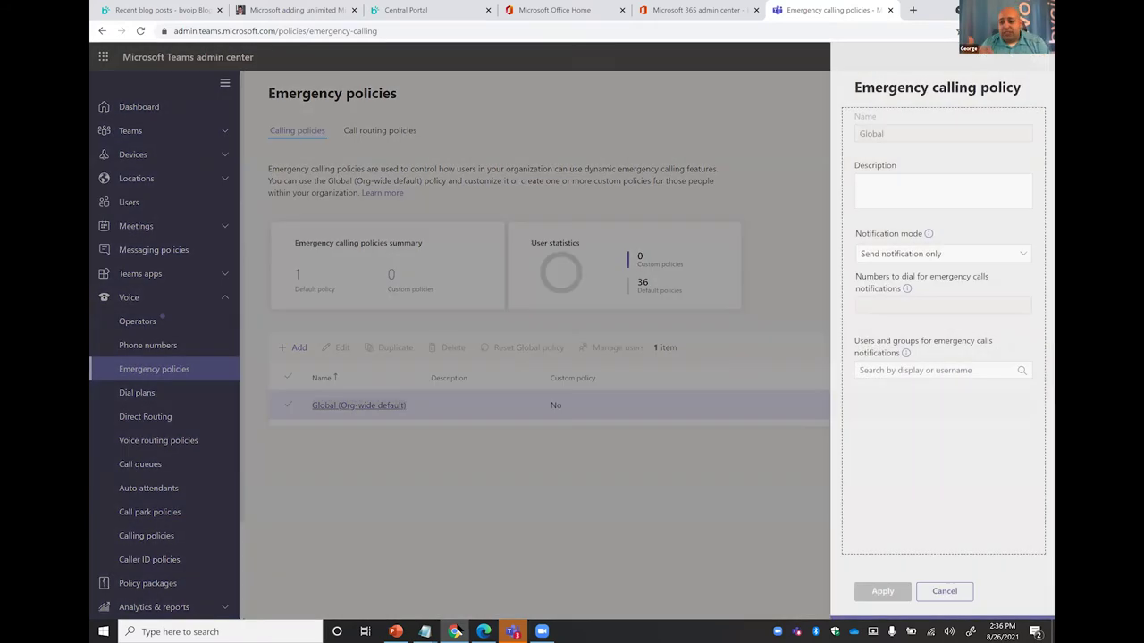
pyautogui.press('Escape')
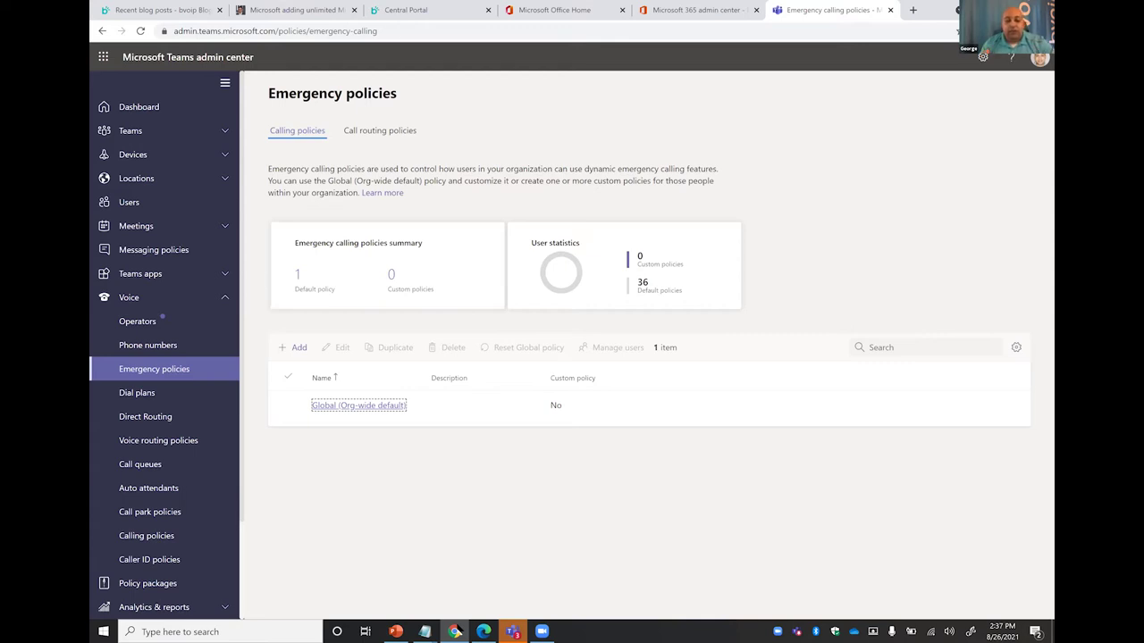
pyautogui.click(158, 440)
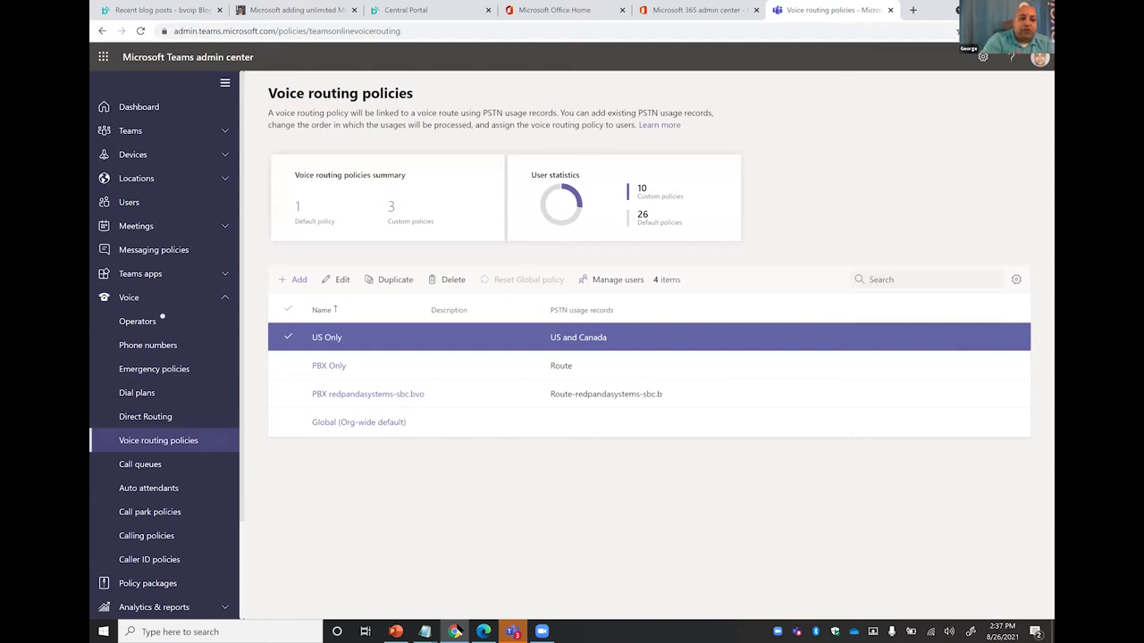
# Step: Open the Users list in the Teams admin center and find the presenter's account that has a phone number assigned
pyautogui.click(130, 130)
pyautogui.click(132, 274)
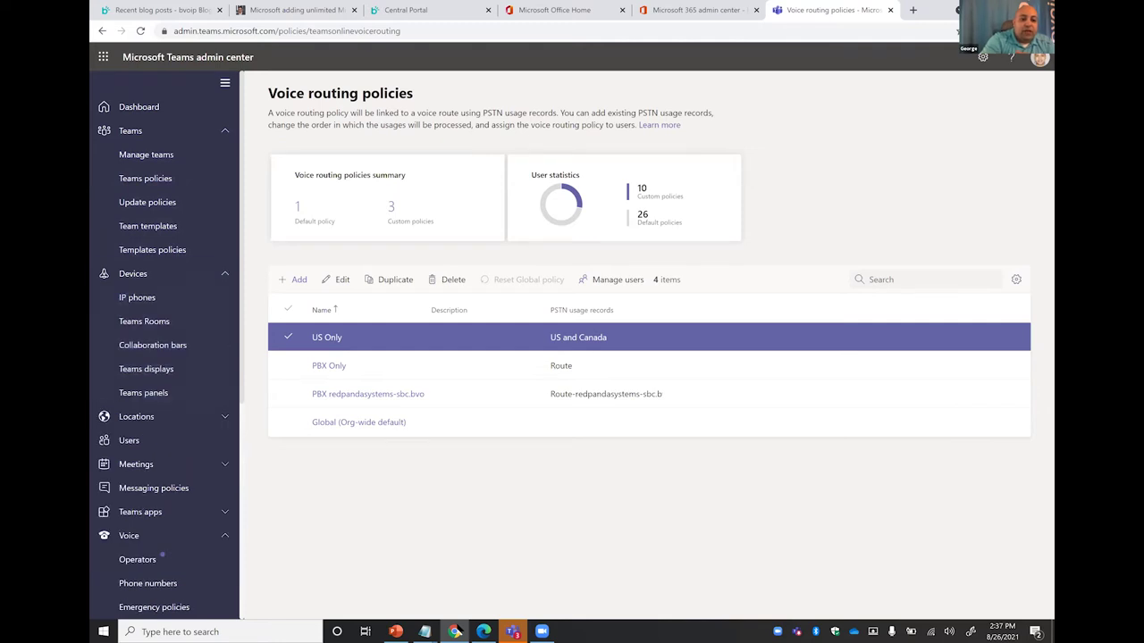
pyautogui.click(129, 440)
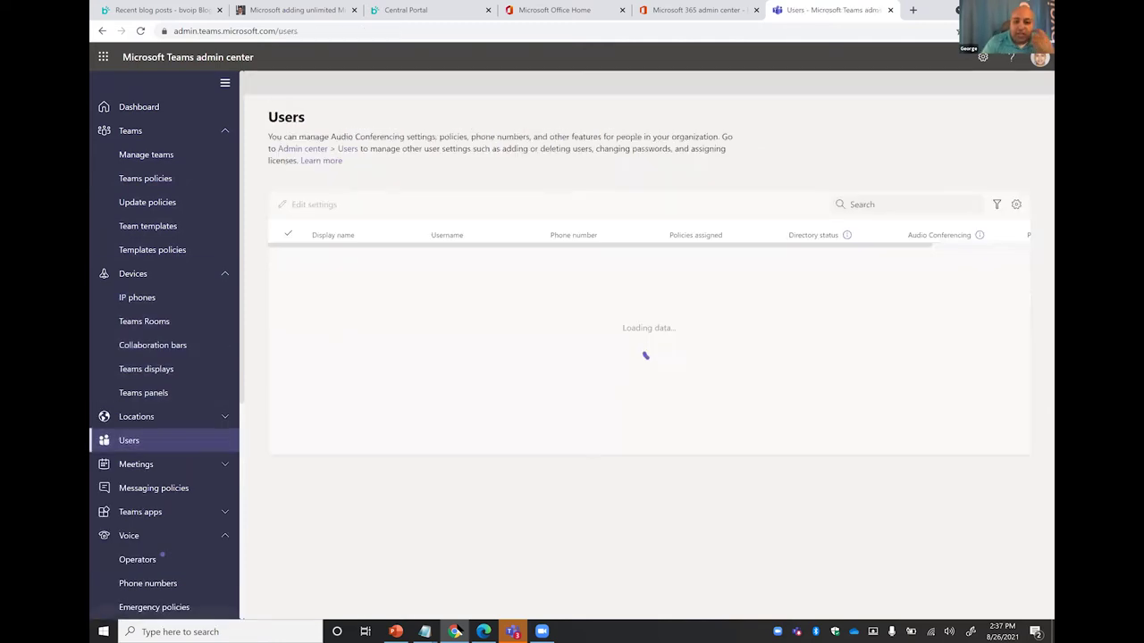
pyautogui.scroll(-1, 672, 378)
pyautogui.scroll(-4, 672, 377)
pyautogui.click(575, 295)
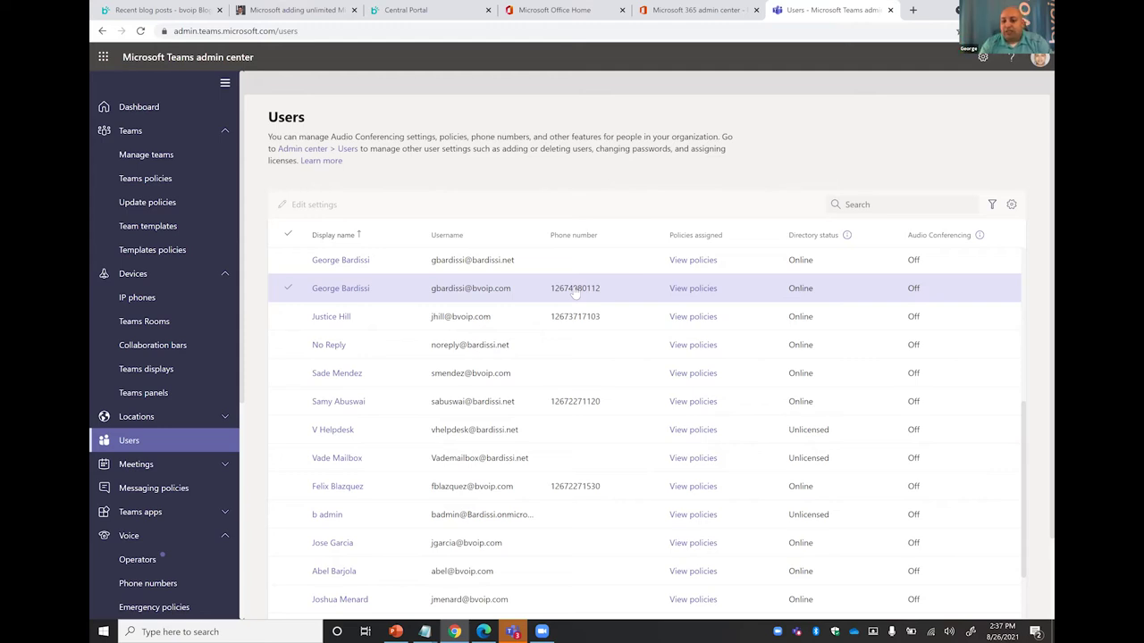
# Step: Open that user's assigned policies and examine them down to the voice routing policy, checking the user's voice settings on the way
pyautogui.click(694, 288)
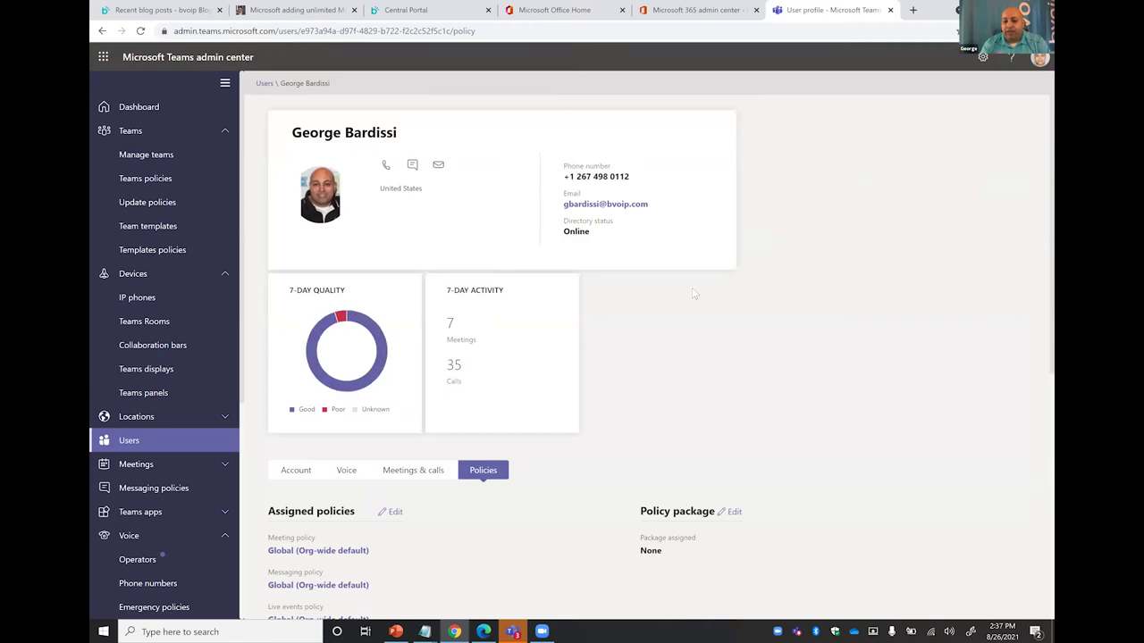
pyautogui.scroll(-3, 694, 293)
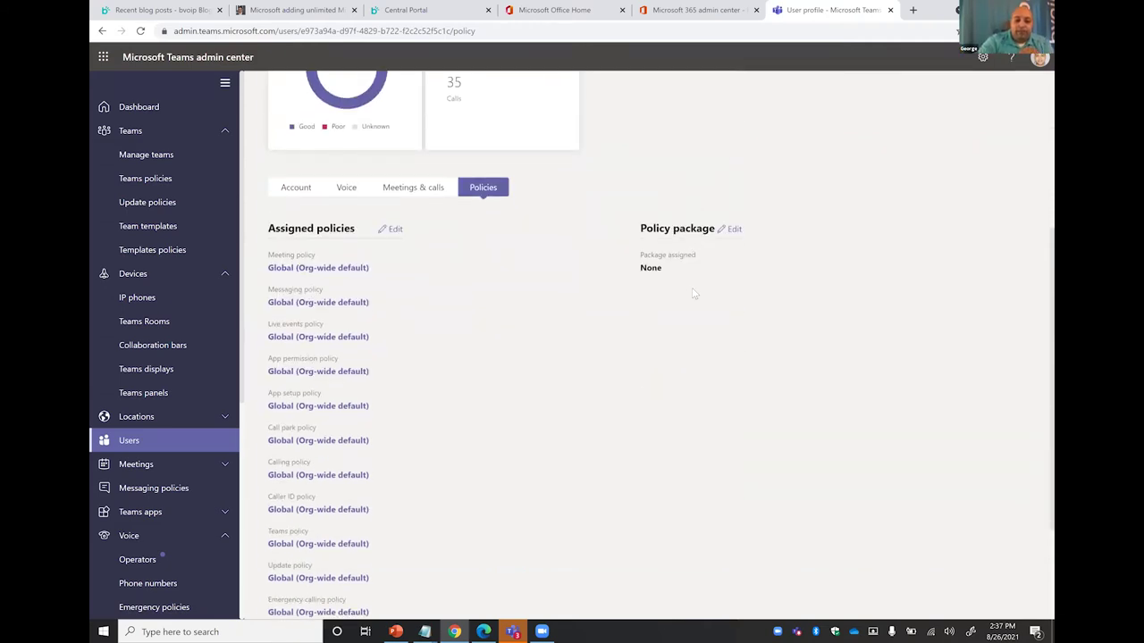
pyautogui.hotkey('alt', 'Left')
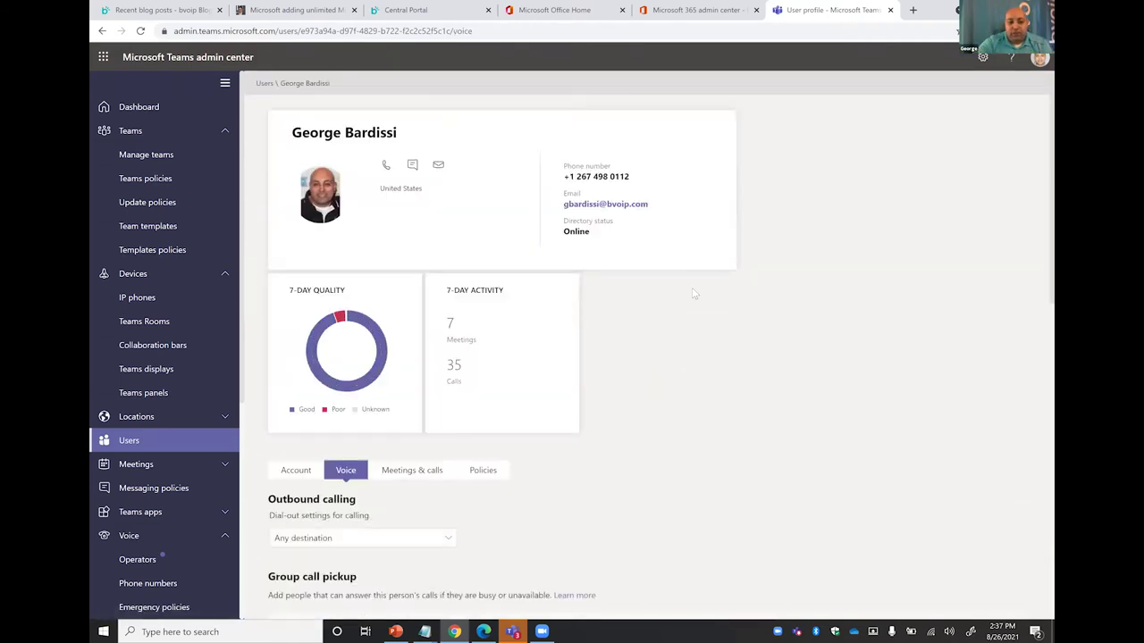
pyautogui.hotkey('alt', 'Right')
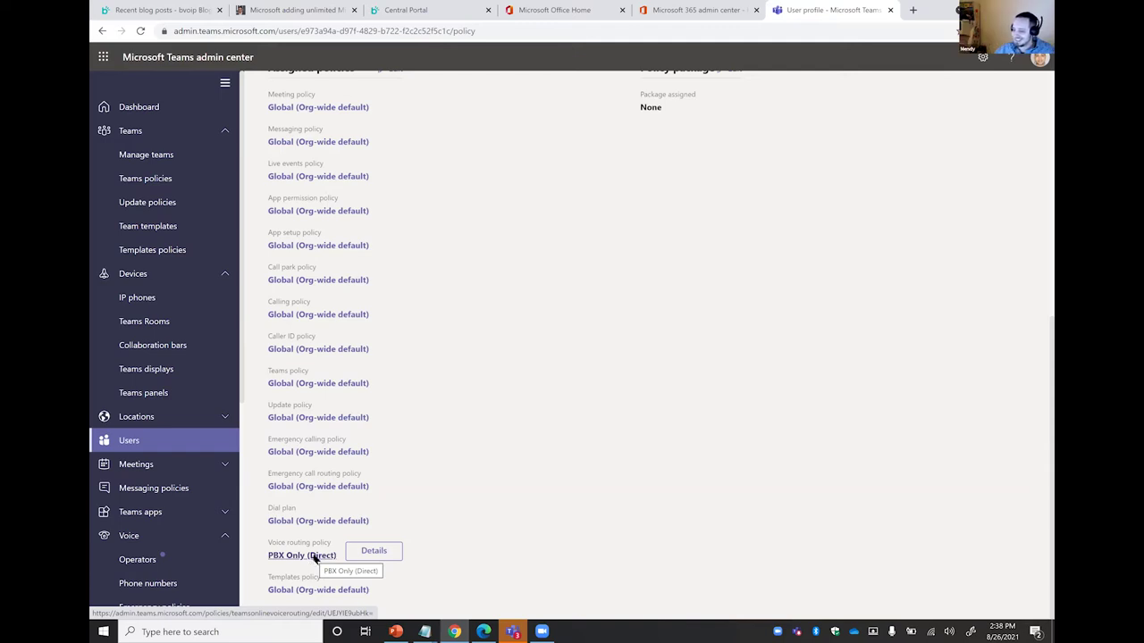
# Step: Switch to the PowerPoint presentation and show the Common Issues slide
pyautogui.click(396, 632)
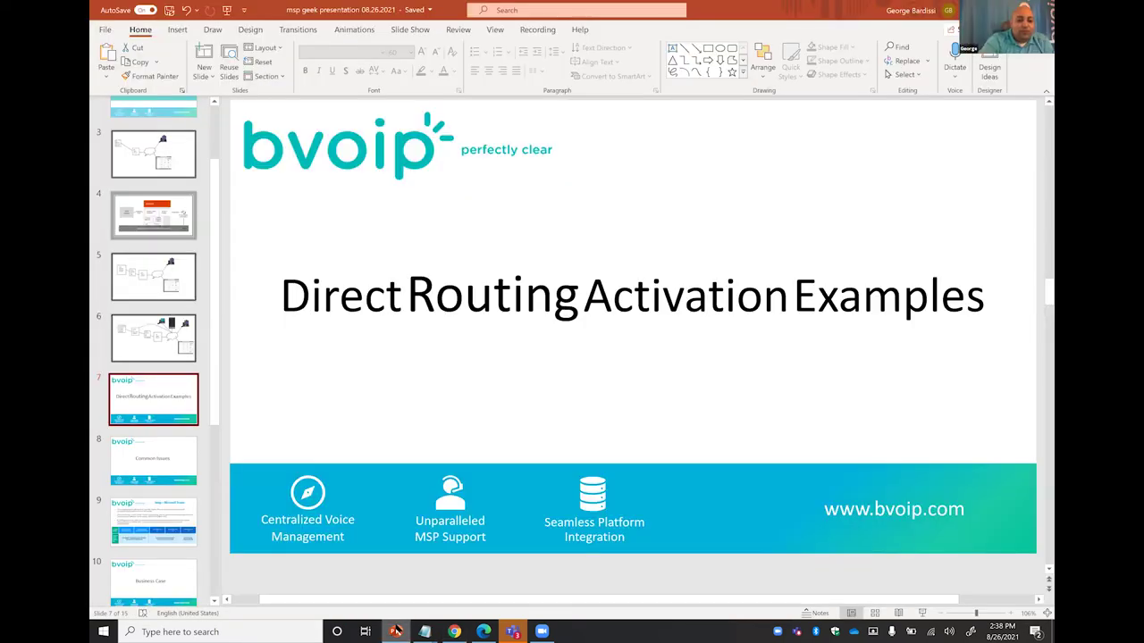
pyautogui.press('pagedown')
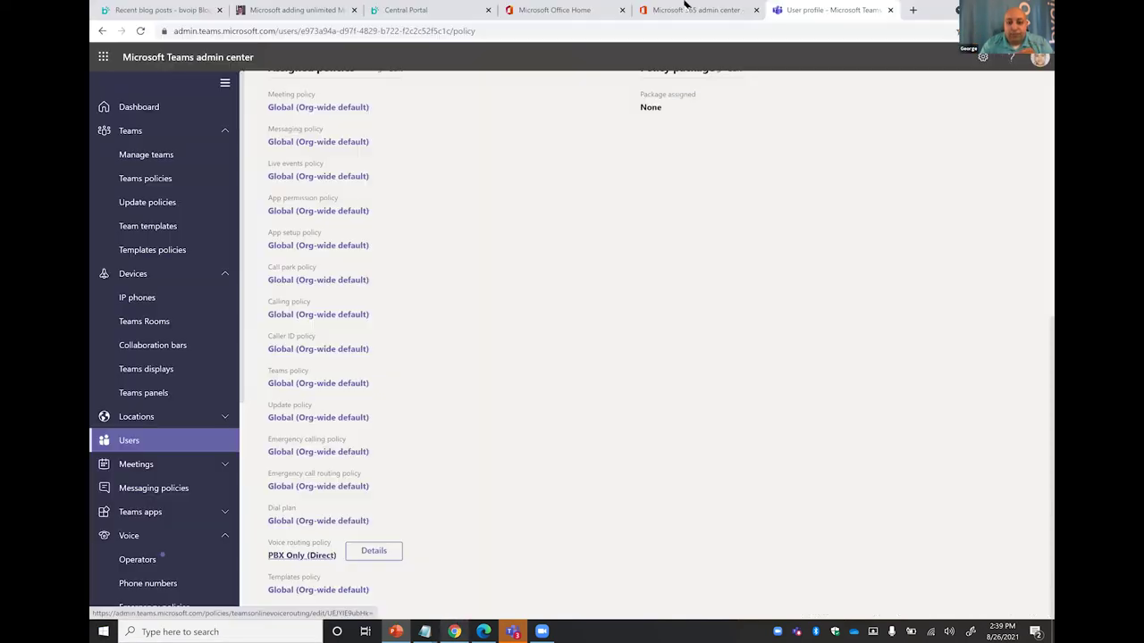
# Step: Switch to Chrome, search the web in a new tab for "microsoft teams voice pstn regions", and check the Business Voice country availability article
pyautogui.click(449, 632)
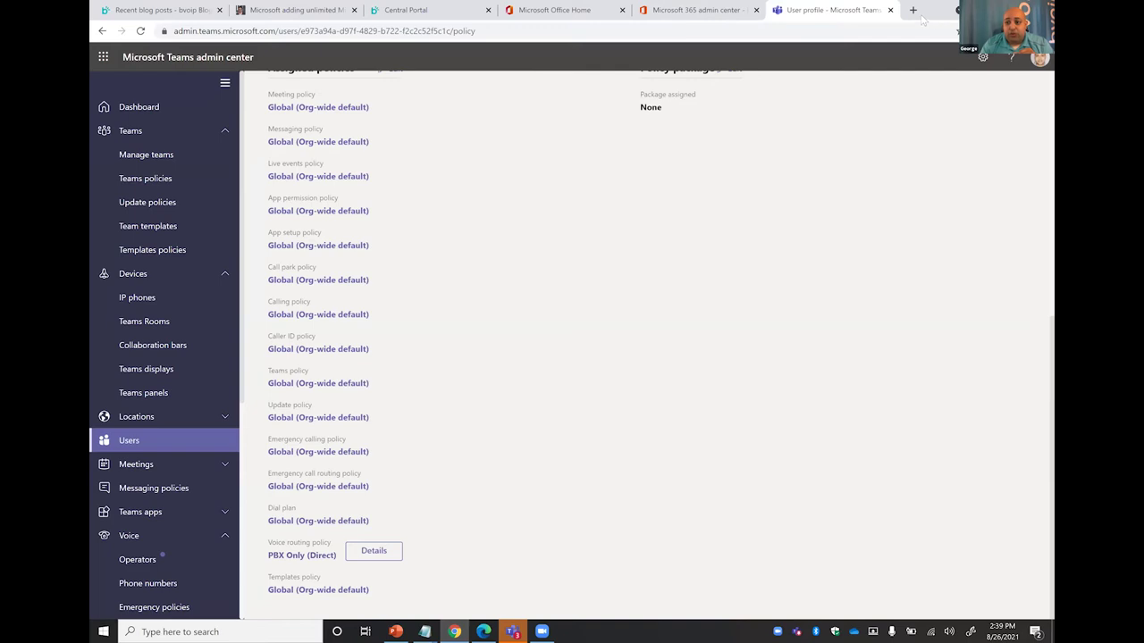
pyautogui.click(912, 11)
pyautogui.write('microsof')
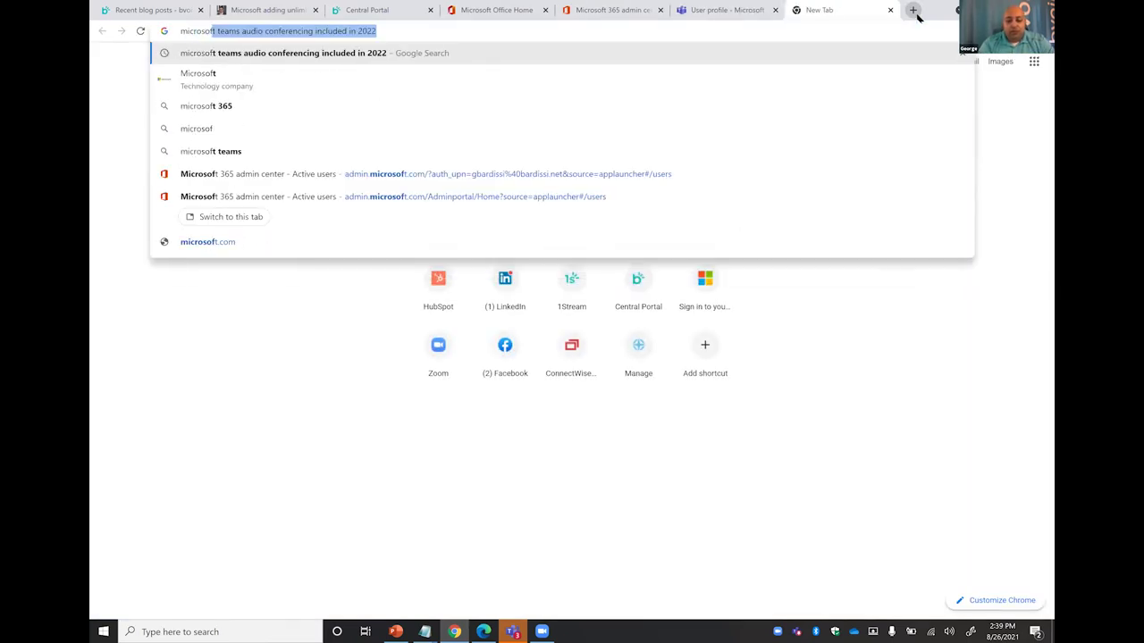
pyautogui.write('t teams voice pstn regions')
pyautogui.press('Return')
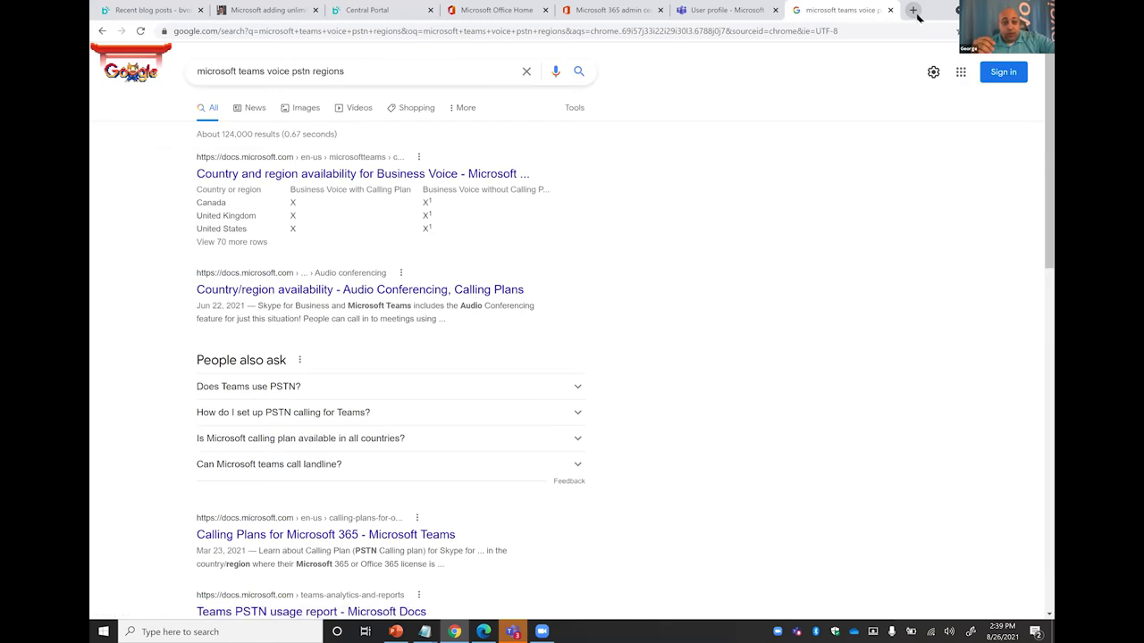
pyautogui.click(363, 173)
pyautogui.hotkey('alt', 'Left')
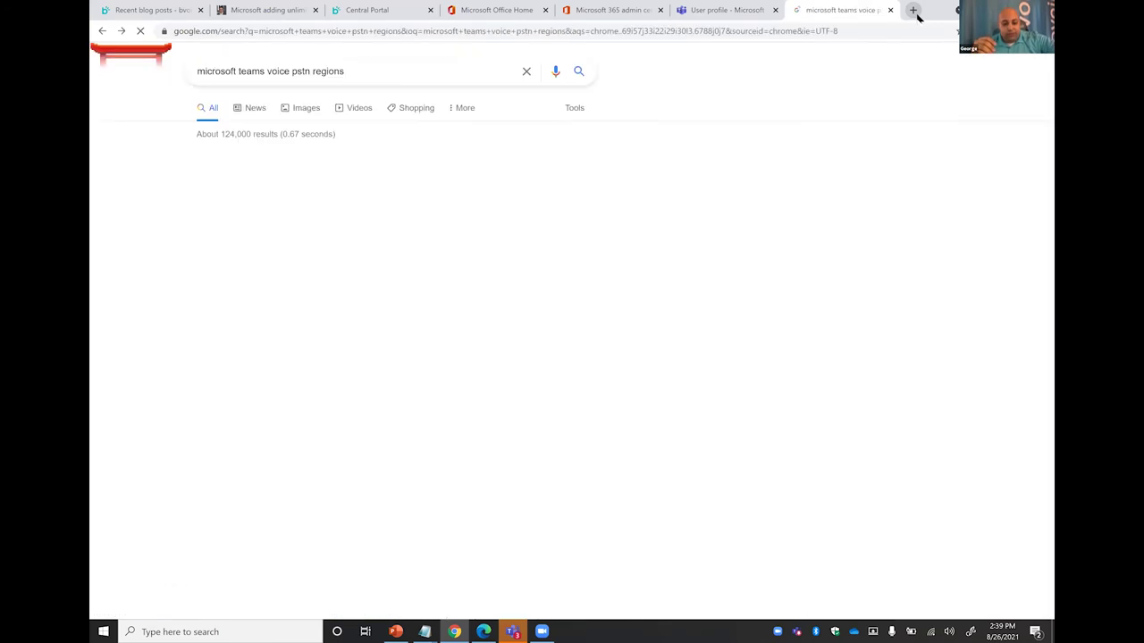
pyautogui.scroll(-2, 572, 357)
pyautogui.scroll(3, 289, 70)
# Step: Refine the web search with direct routing, as in "microsoft teams voice direct routing pstn regions"
pyautogui.click(288, 70)
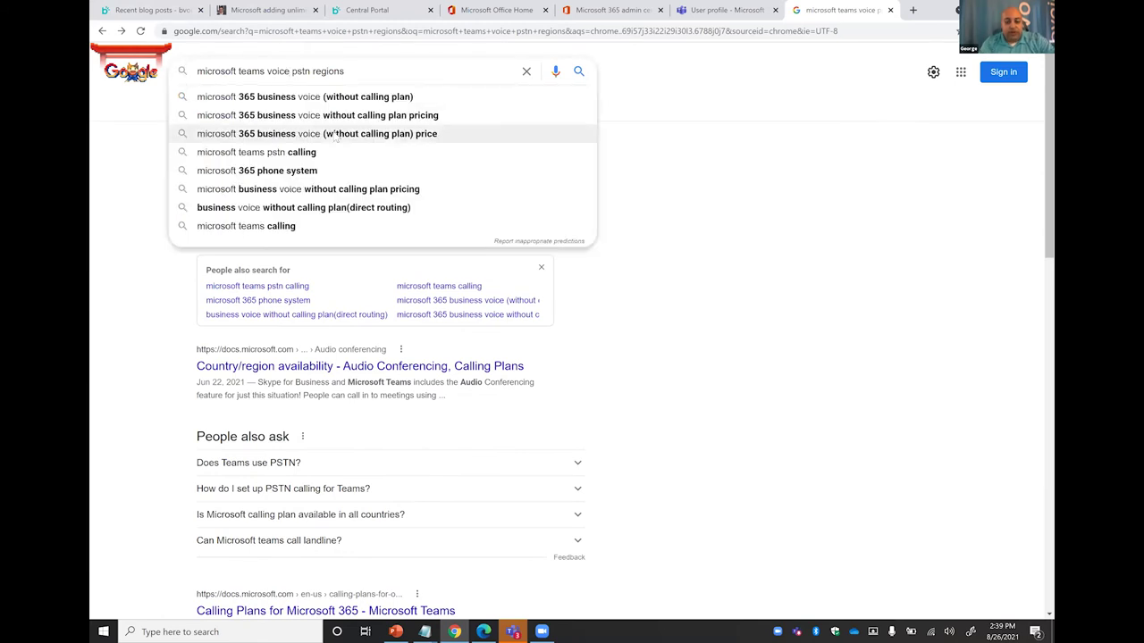
pyautogui.write('dure')
pyautogui.press('BackSpace')
pyautogui.press('BackSpace')
pyautogui.press('BackSpace')
pyautogui.write('ried')
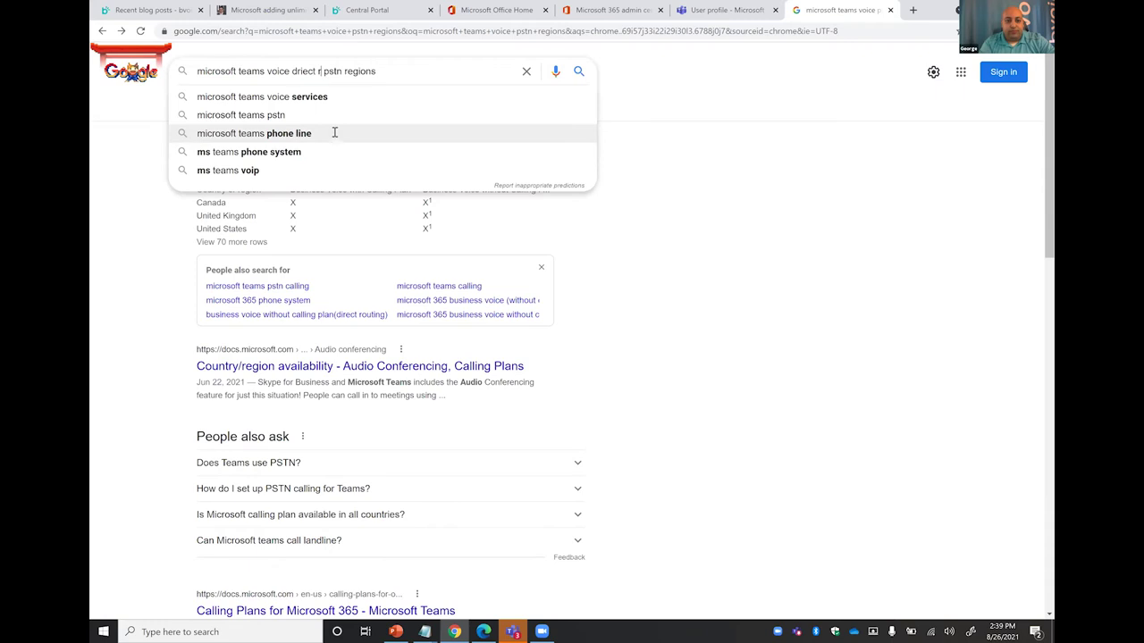
pyautogui.press('BackSpace')
pyautogui.write('ct roiuting')
pyautogui.press('Return')
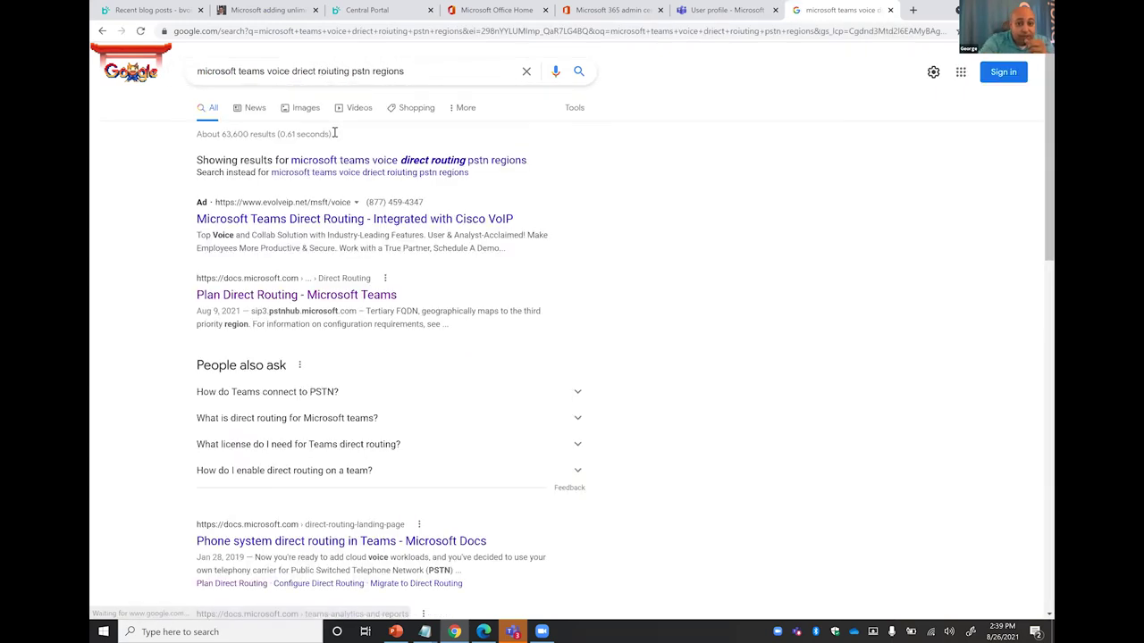
# Step: Open the PSTN connectivity options article from the results and examine its connectivity, configuration, call routing and emergency calling sections
pyautogui.scroll(-2, 335, 132)
pyautogui.scroll(-1, 334, 132)
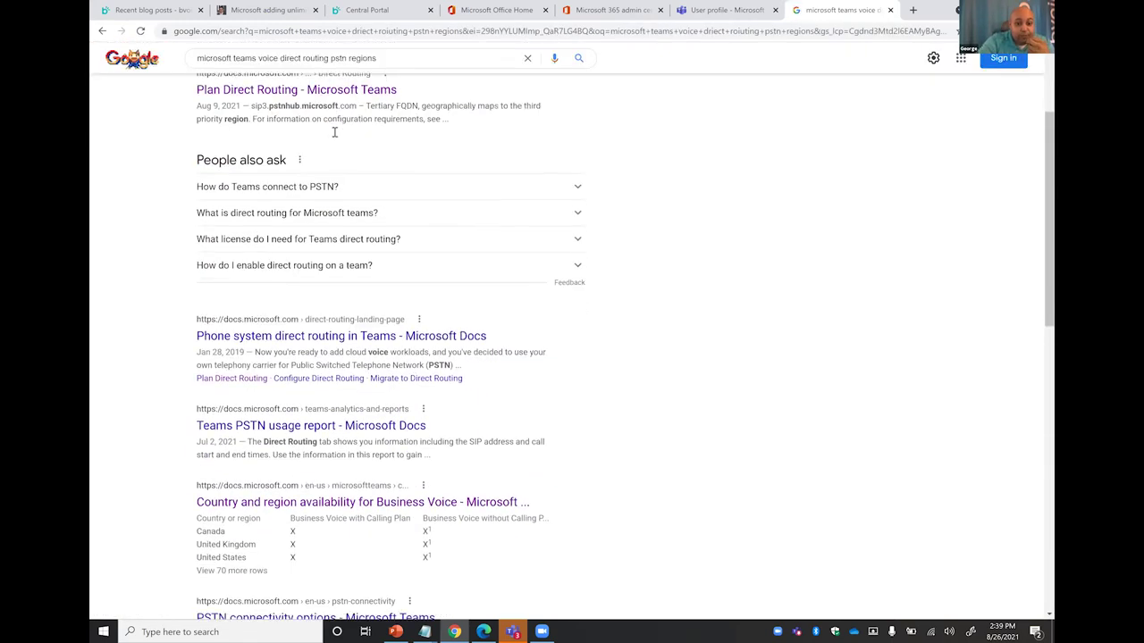
pyautogui.scroll(-3, 334, 132)
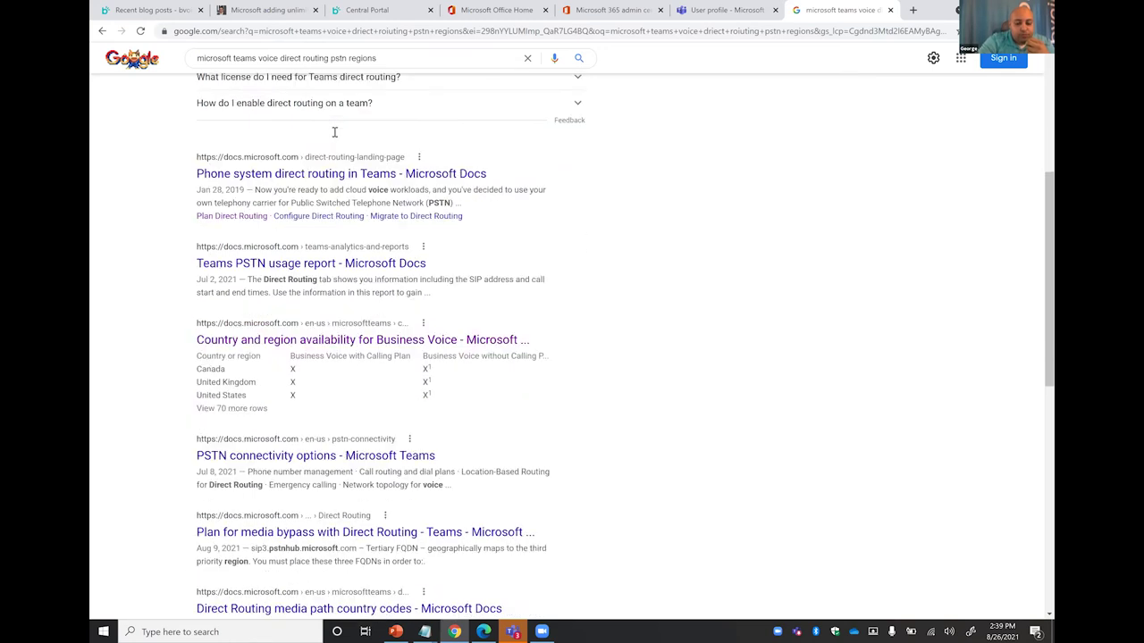
pyautogui.press('Return')
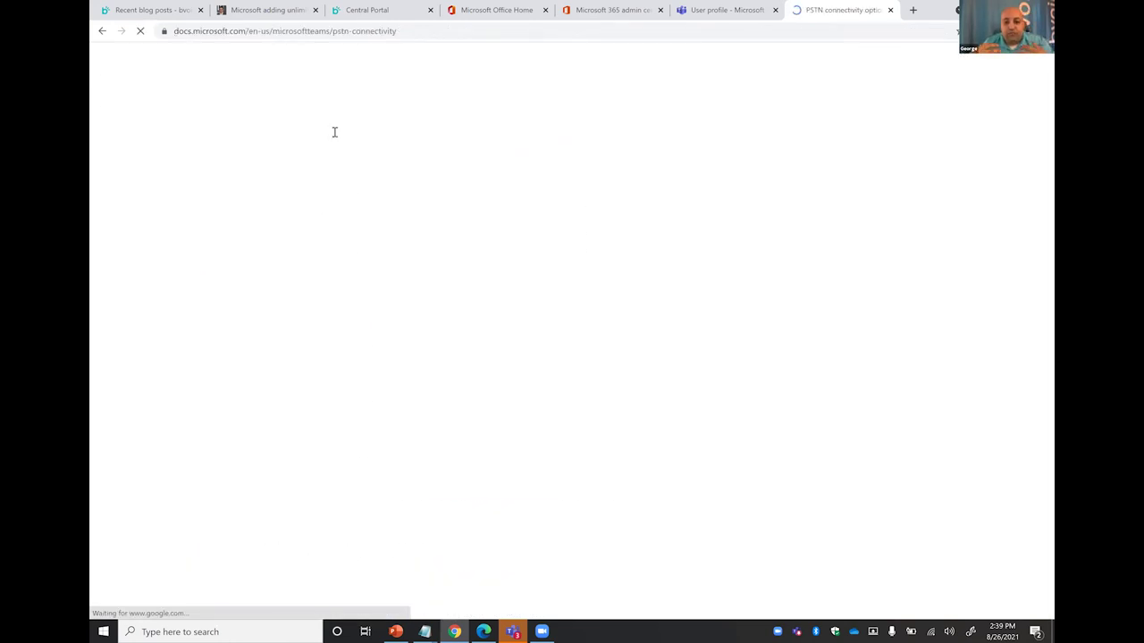
pyautogui.scroll(-2, 334, 134)
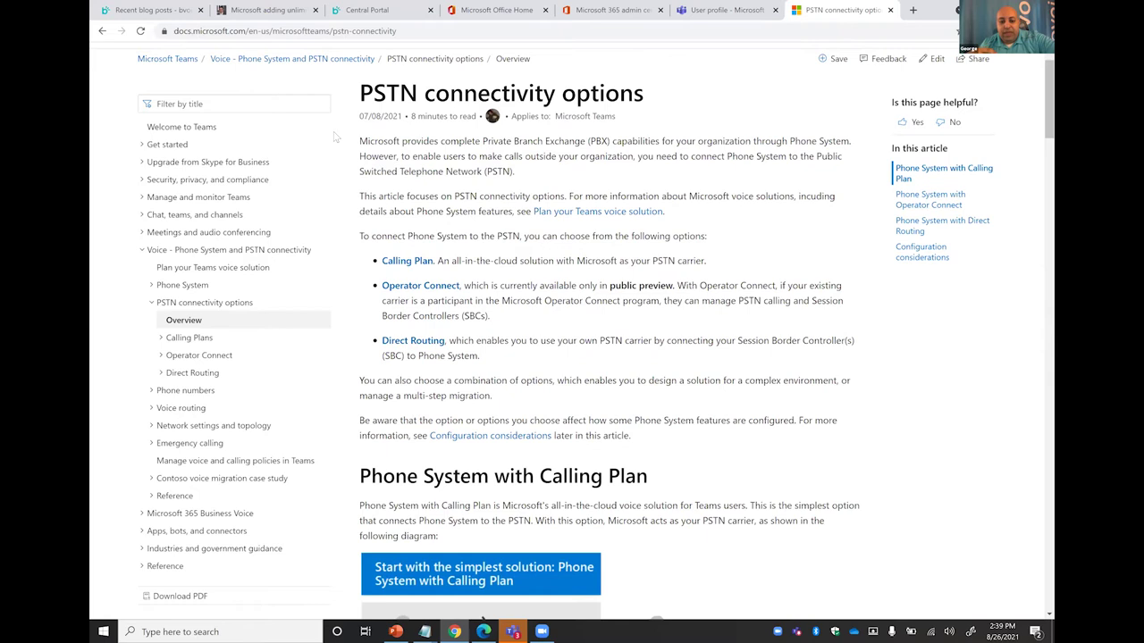
pyautogui.scroll(-8, 335, 136)
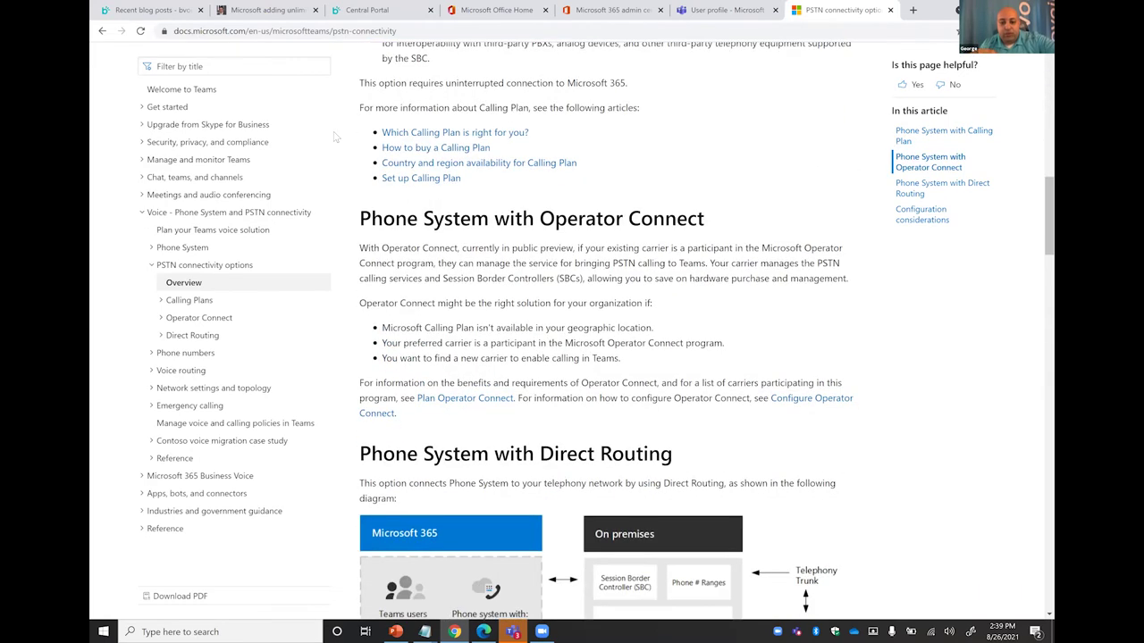
pyautogui.scroll(-10, 335, 136)
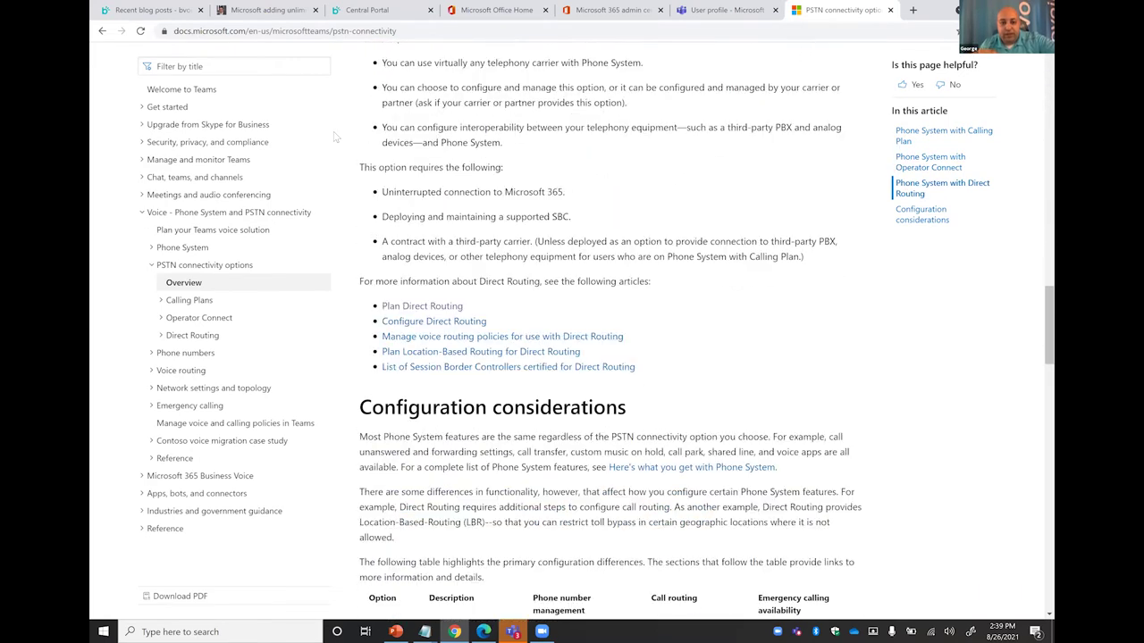
pyautogui.scroll(-8, 334, 136)
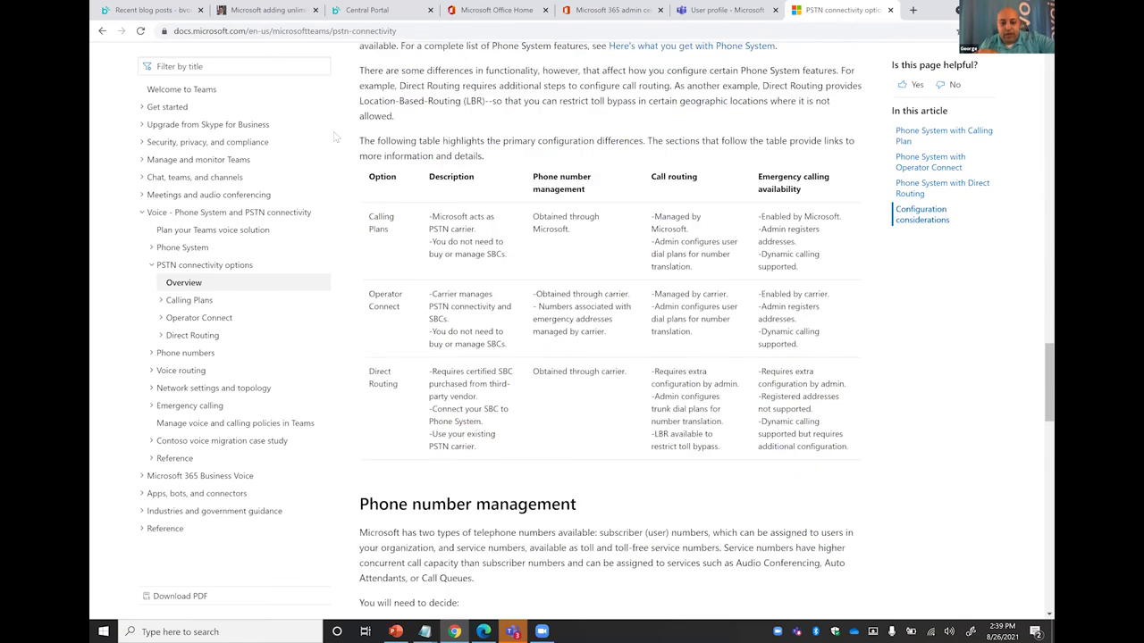
pyautogui.scroll(-7, 334, 135)
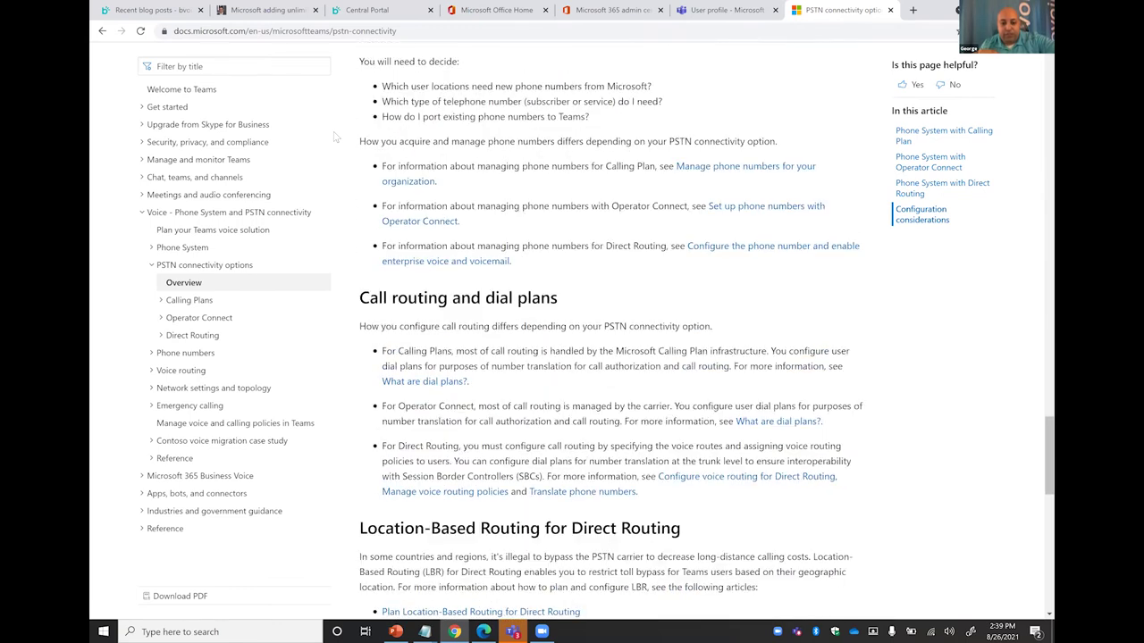
pyautogui.scroll(-5, 335, 136)
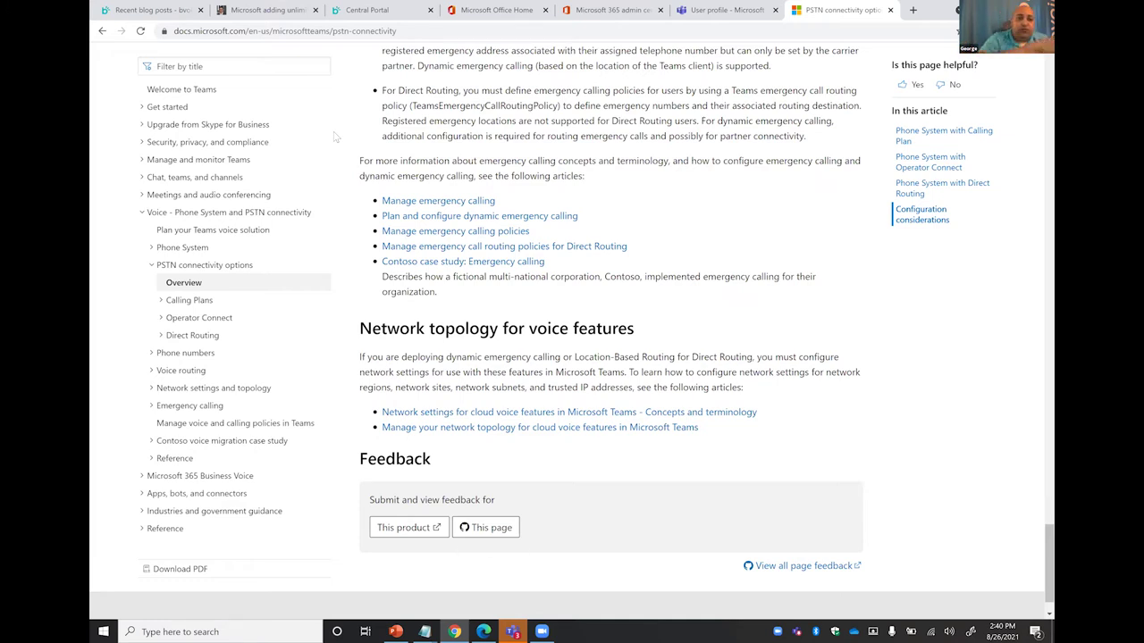
# Step: Switch to the PowerPoint presentation, review the slides through the Business Voice and E5 pricing, and return to the bvoip + Microsoft Teams licensing slide
pyautogui.click(396, 632)
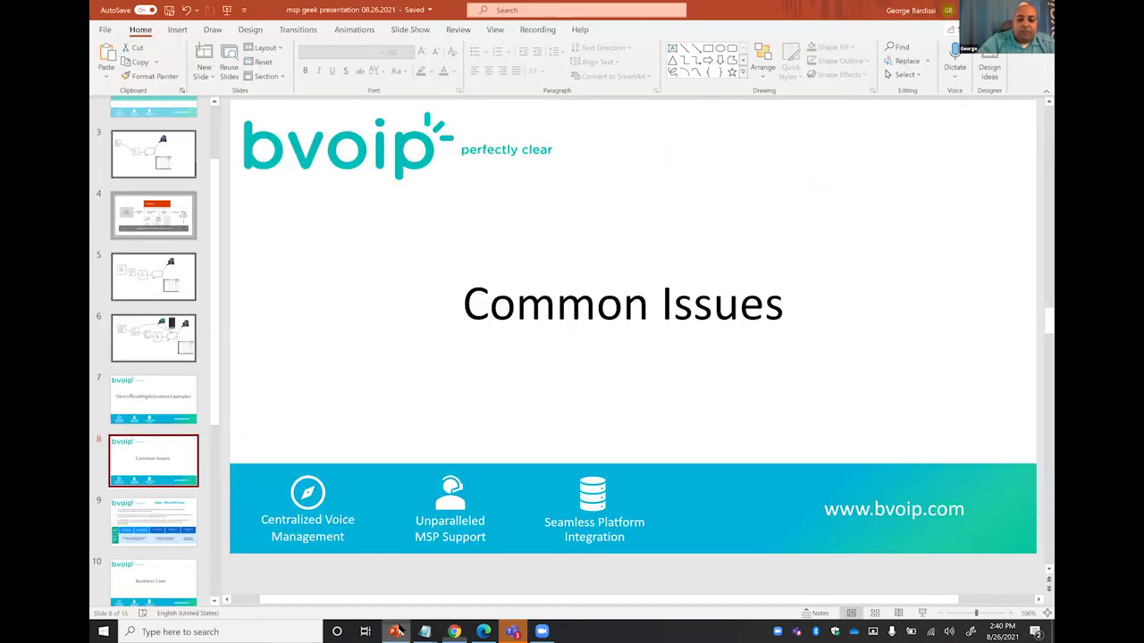
pyautogui.press('Down')
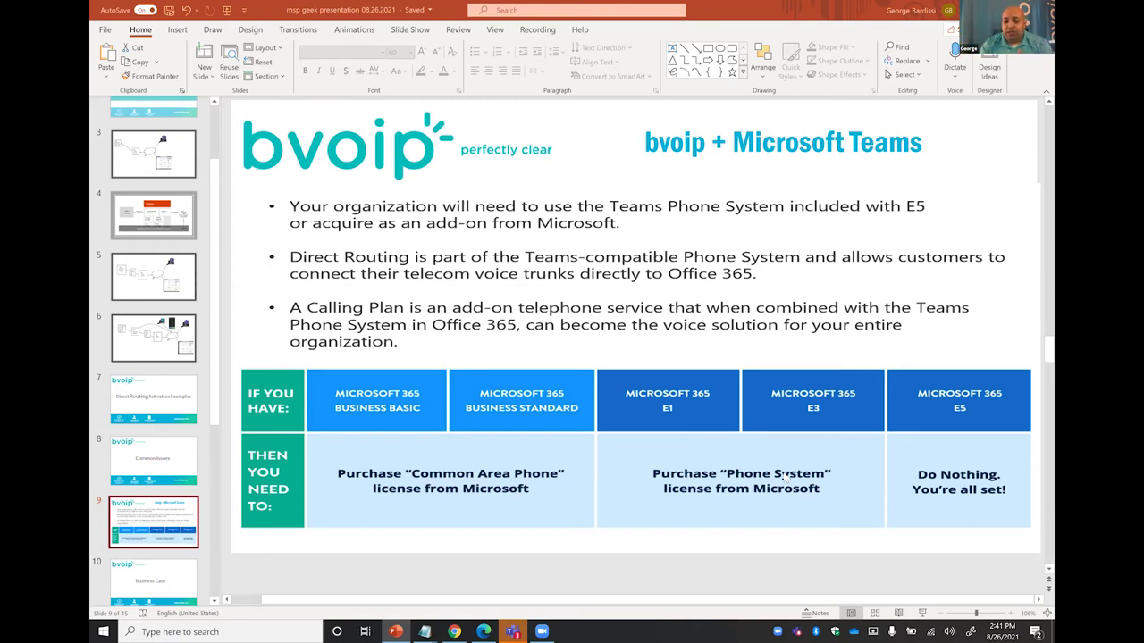
pyautogui.press('Down')
pyautogui.press('Down')
pyautogui.press('Down')
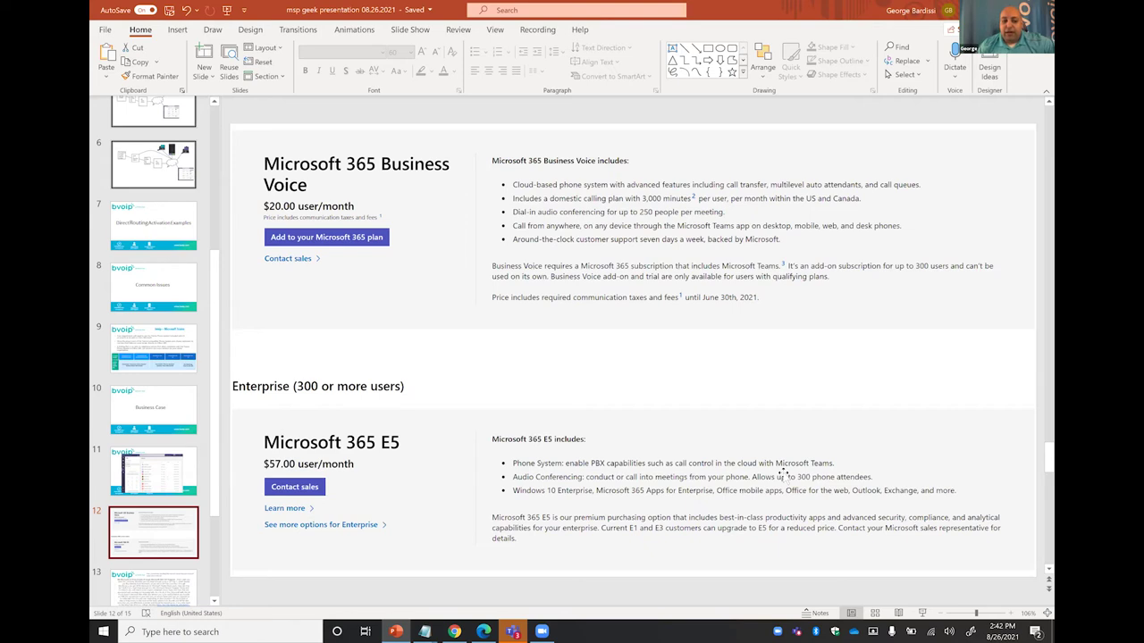
pyautogui.press('Up')
pyautogui.press('Up')
pyautogui.press('Up')
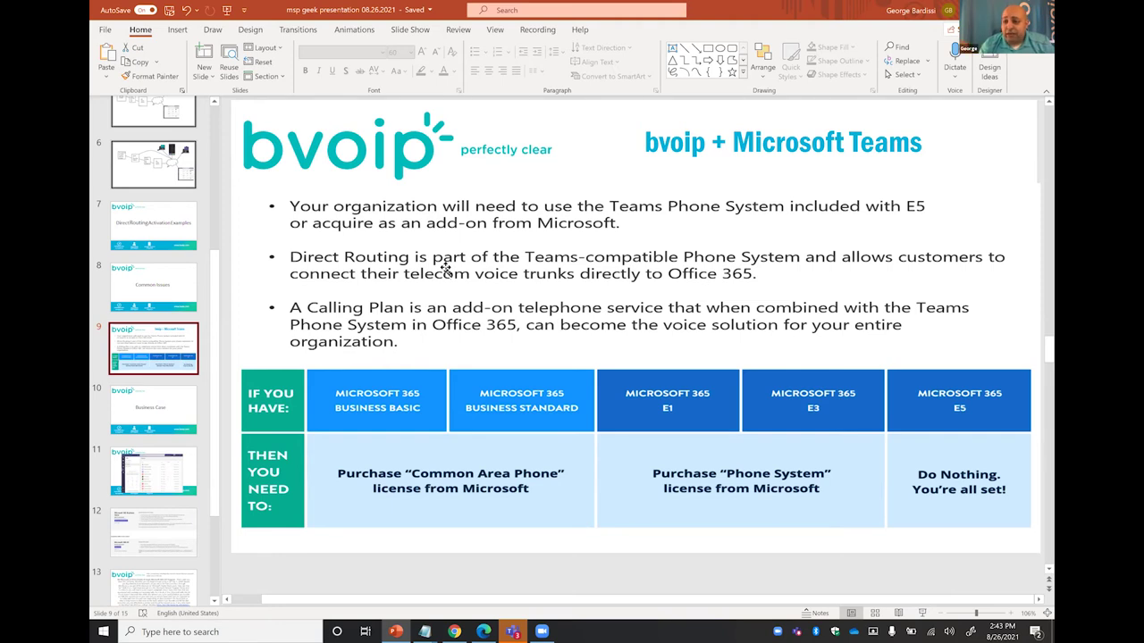
# Step: Switch to Chrome and open the Purchase services page under Billing in the Microsoft 365 admin center
pyautogui.click(454, 632)
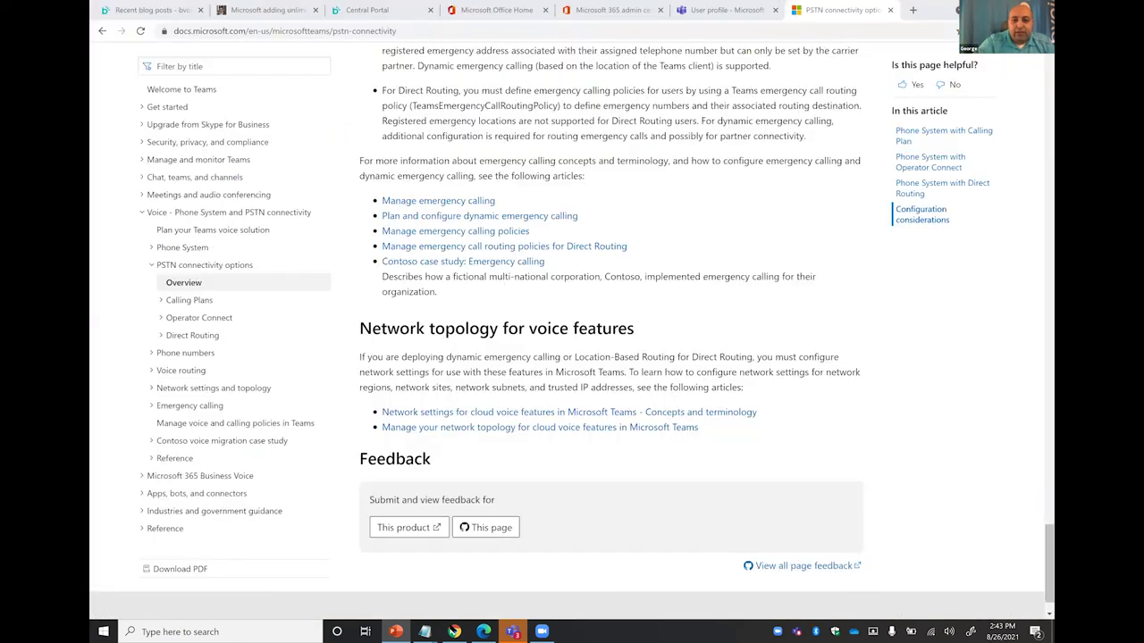
pyautogui.hotkey('ctrl', '5')
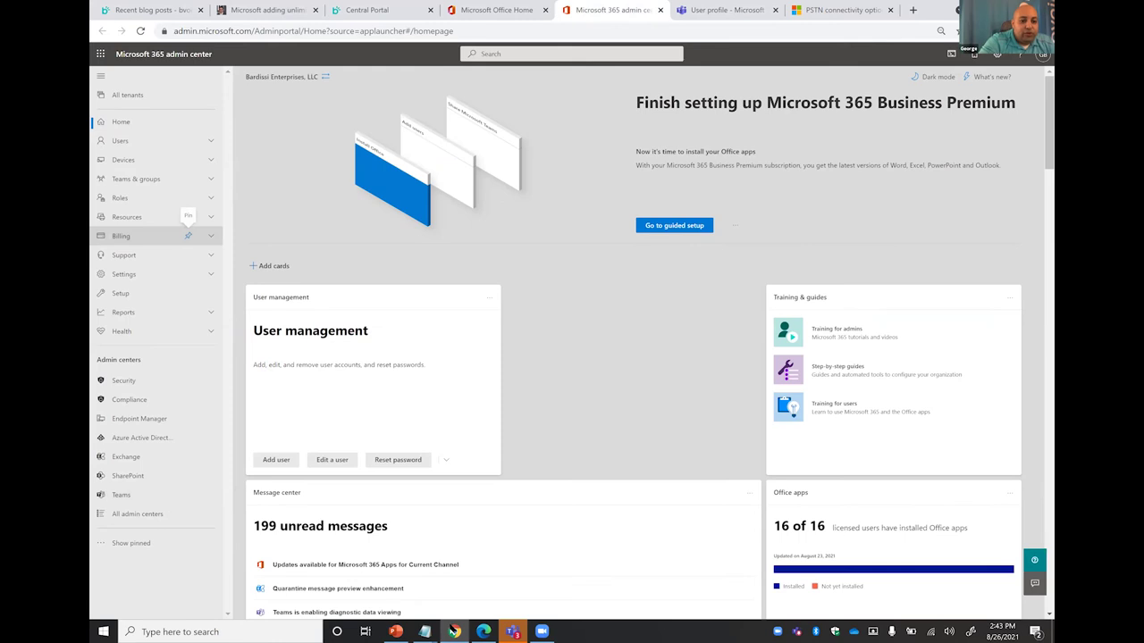
pyautogui.click(143, 236)
pyautogui.click(138, 252)
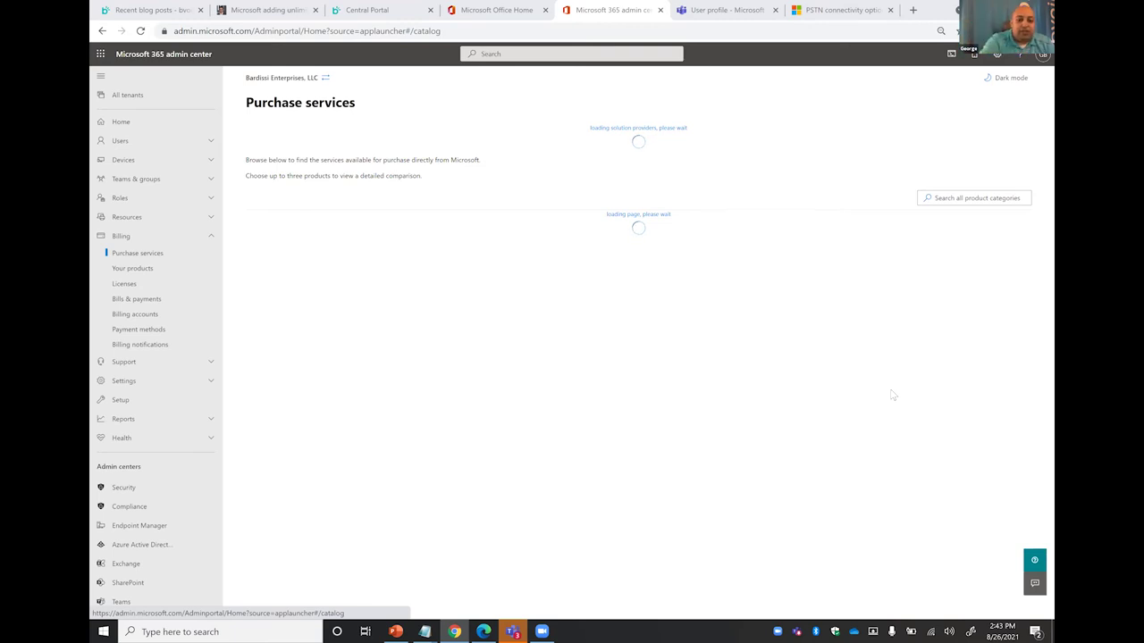
# Step: Switch back to the PowerPoint presentation and show the Business Case slide
pyautogui.click(396, 632)
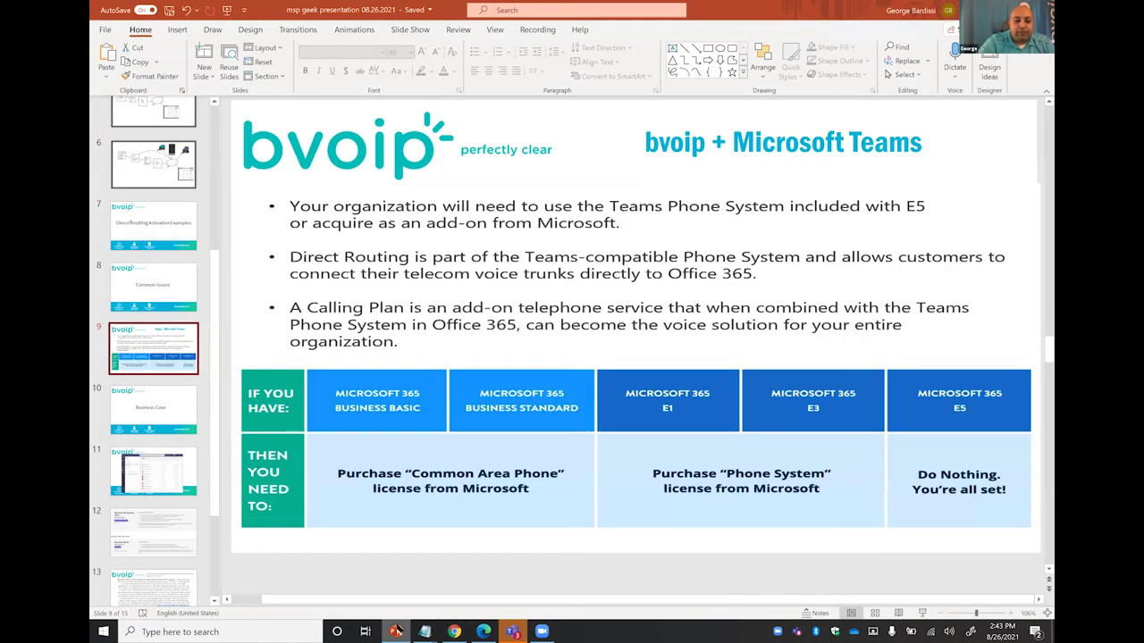
pyautogui.press('Down')
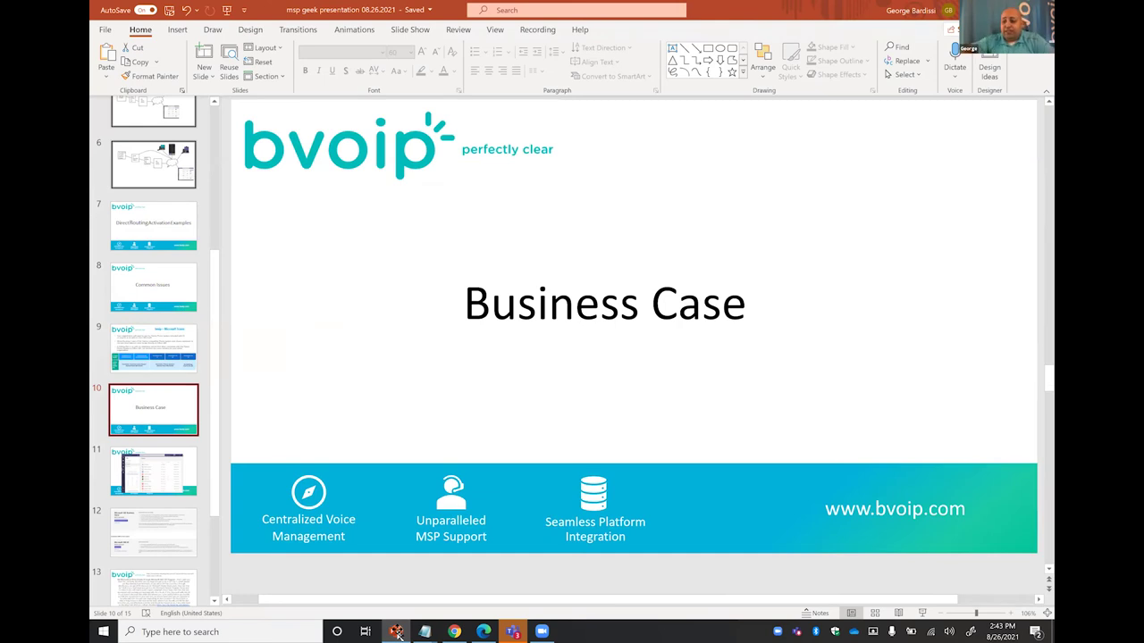